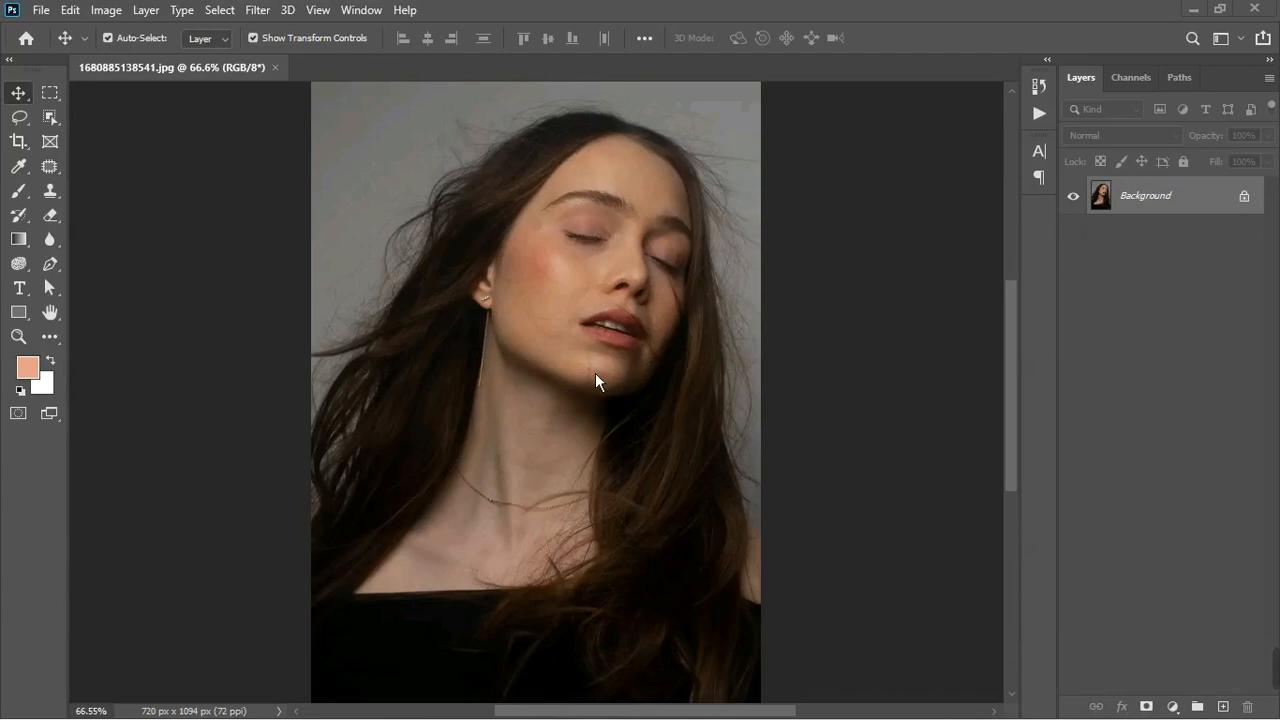
# Examine the portrait's skin tones, comparing the face with the neck and chest.
pyautogui.scroll(3, 611, 326)
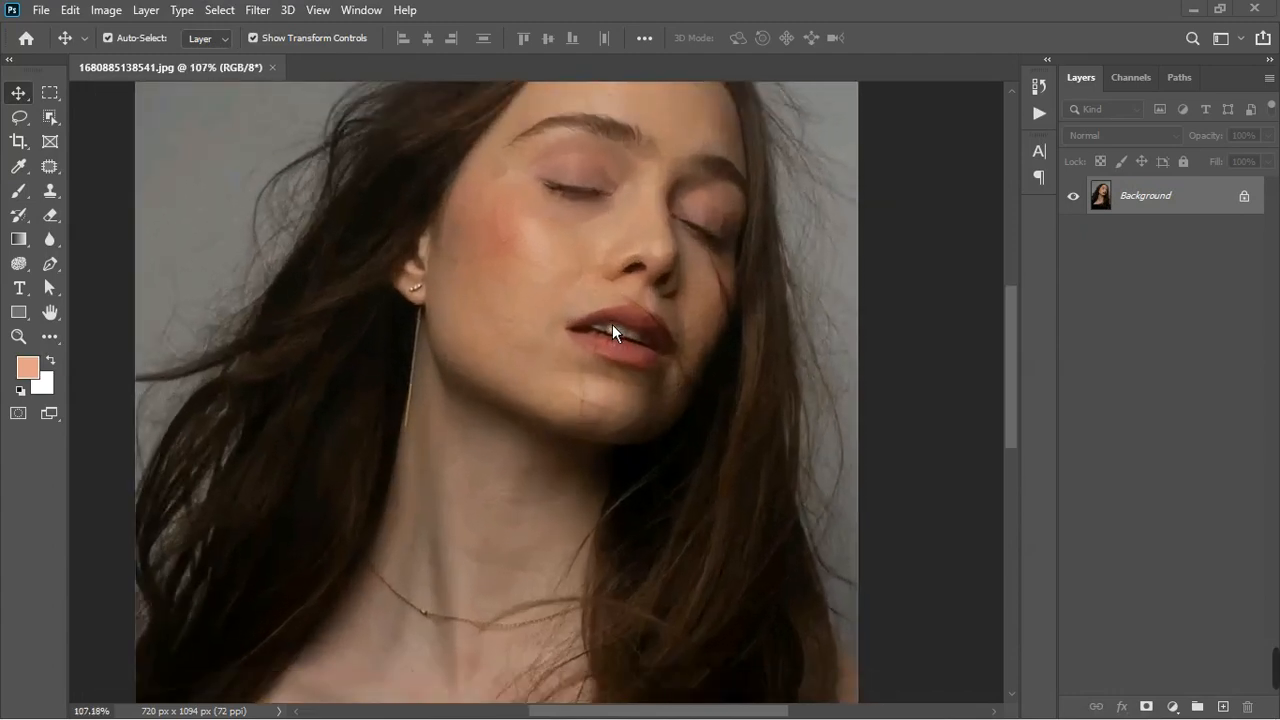
pyautogui.scroll(-2, 612, 330)
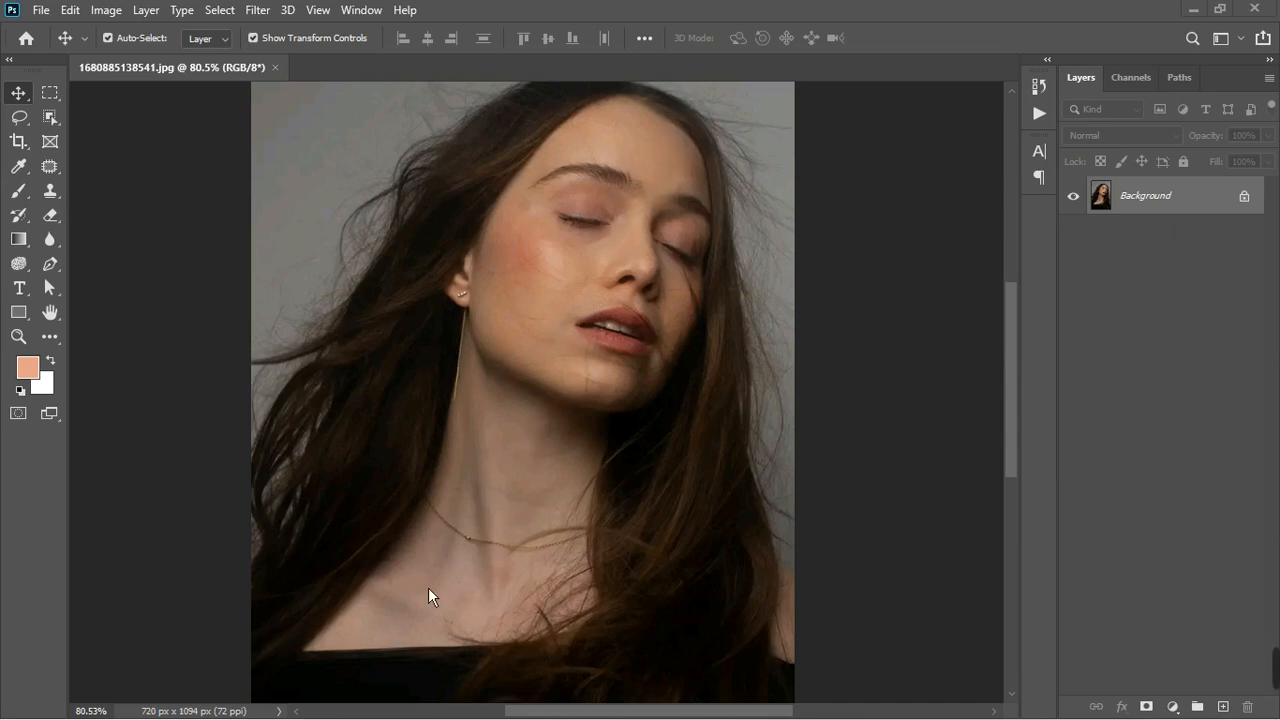
pyautogui.scroll(5, 612, 325)
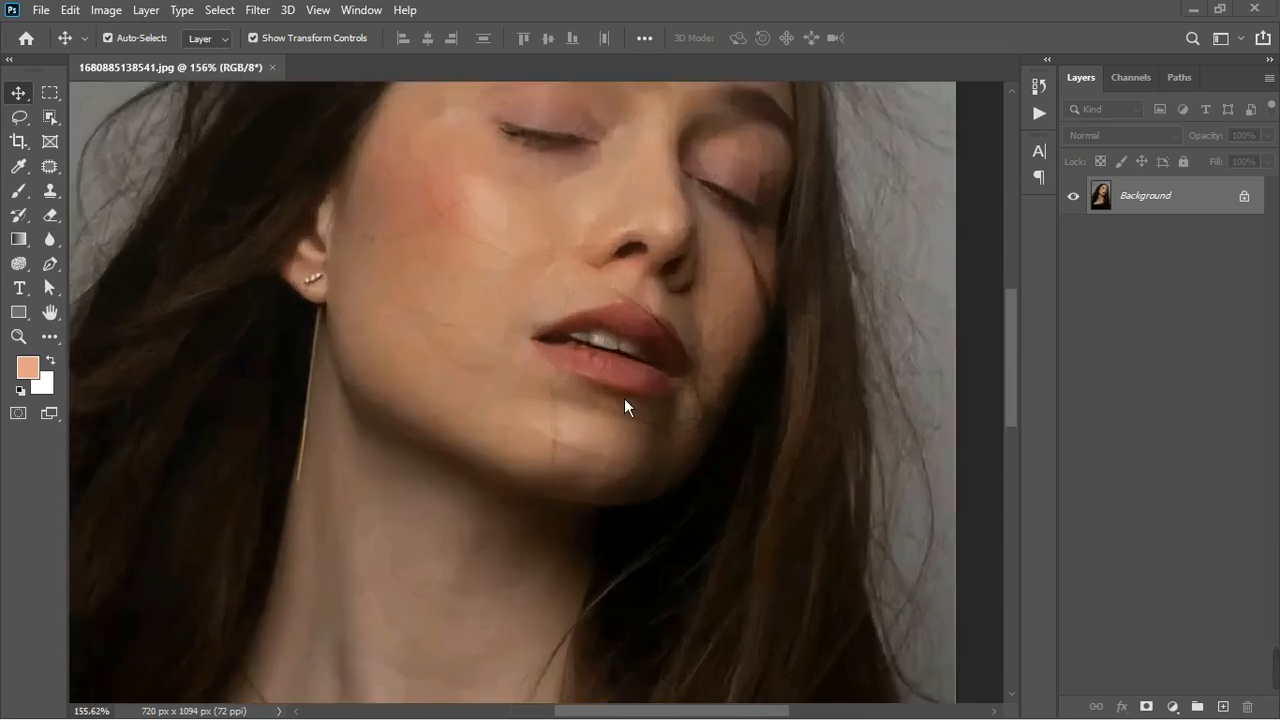
pyautogui.scroll(2, 624, 405)
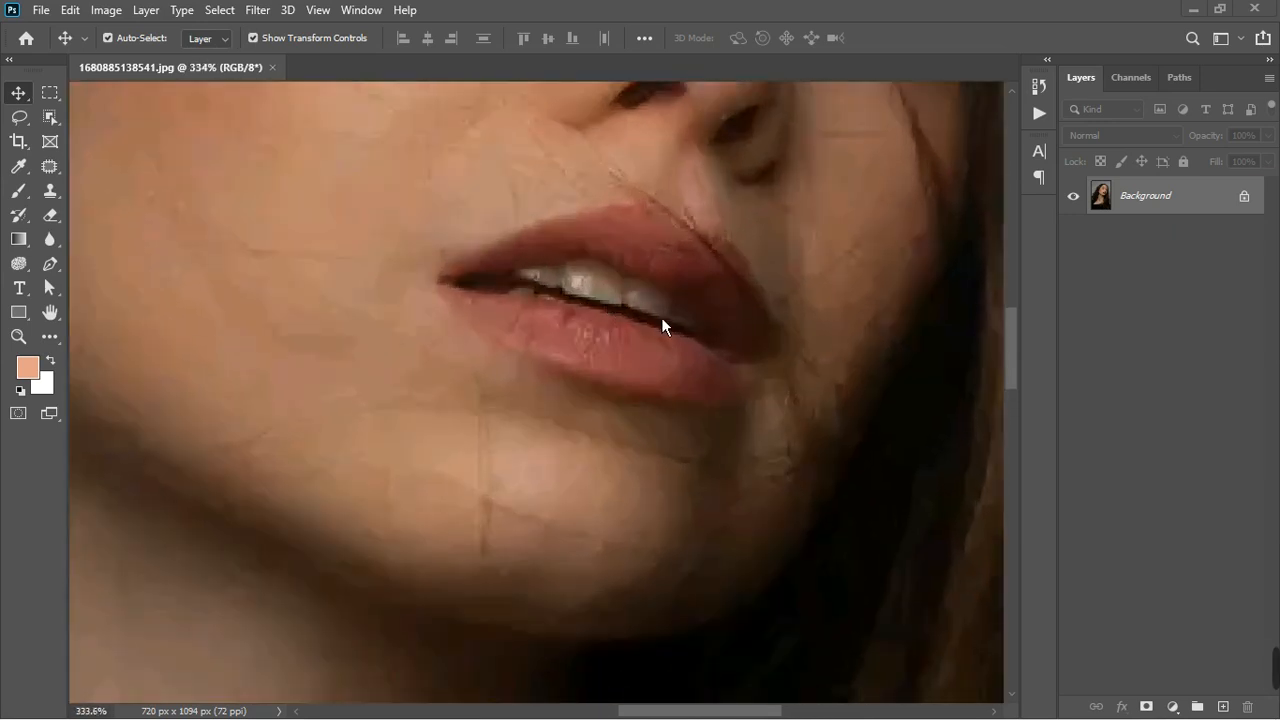
pyautogui.scroll(-6, 661, 317)
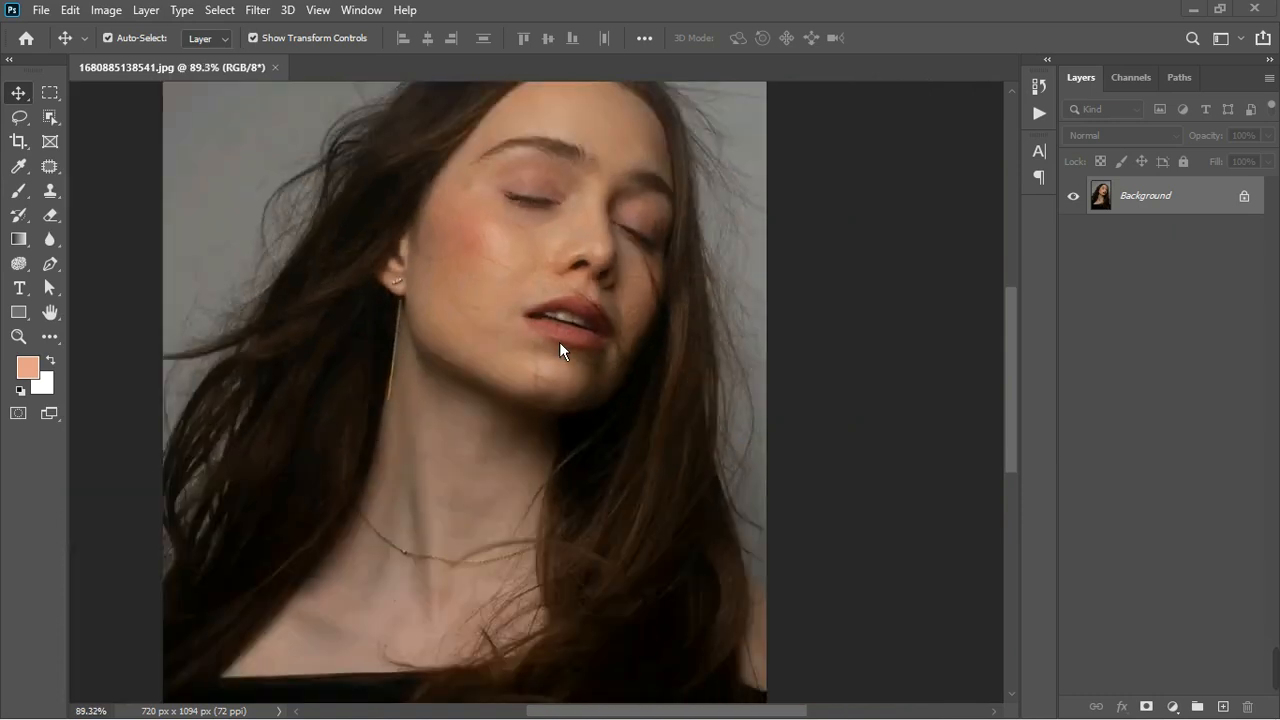
pyautogui.scroll(1, 489, 221)
pyautogui.scroll(-1, 430, 345)
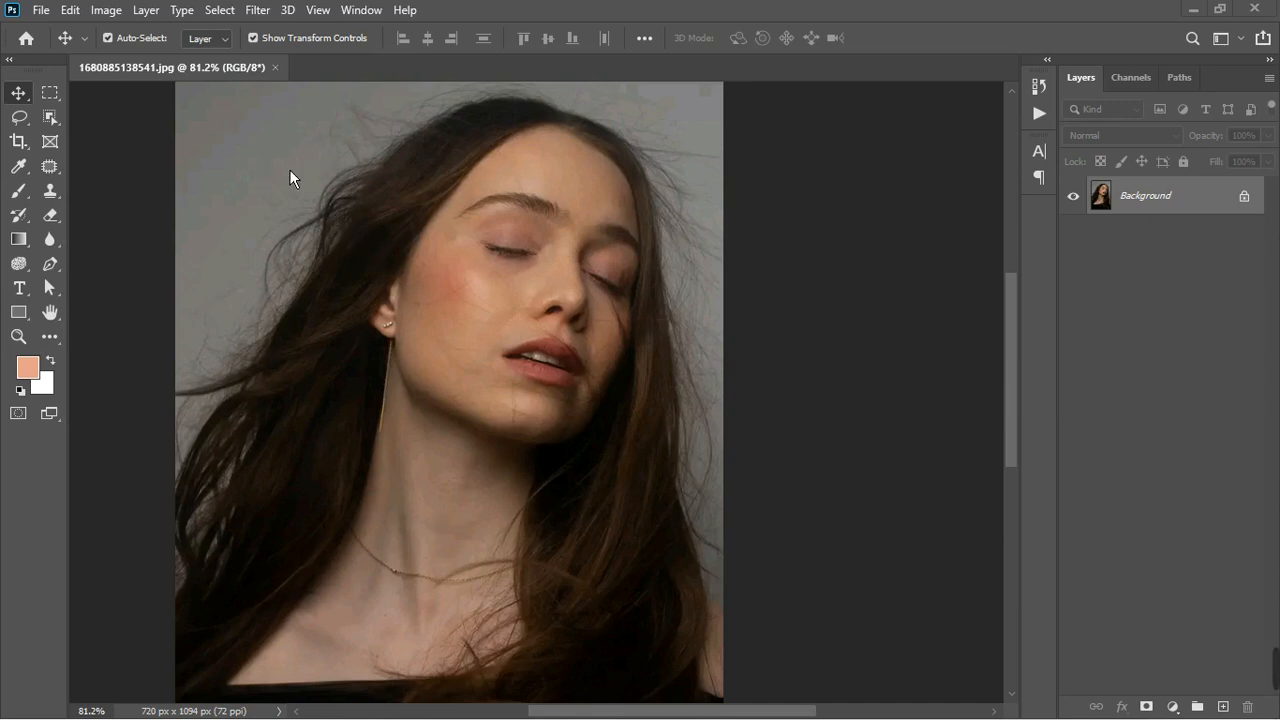
pyautogui.scroll(-2, 589, 350)
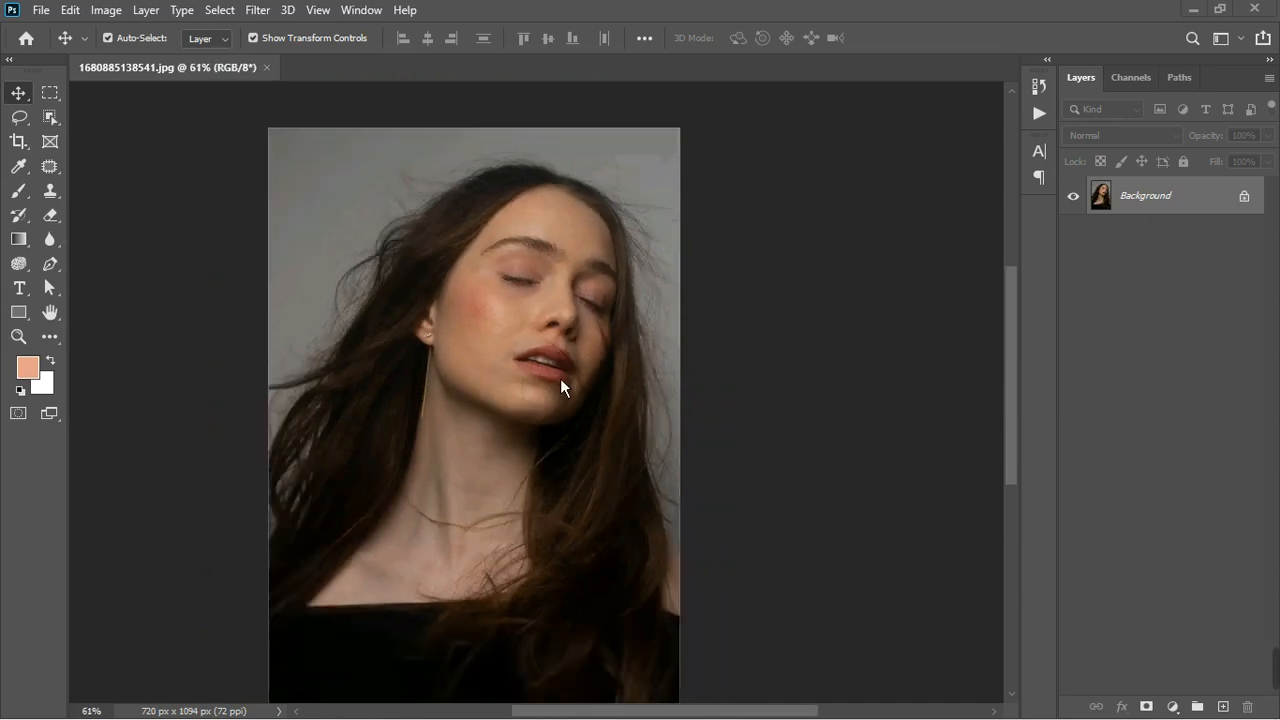
pyautogui.scroll(1, 485, 479)
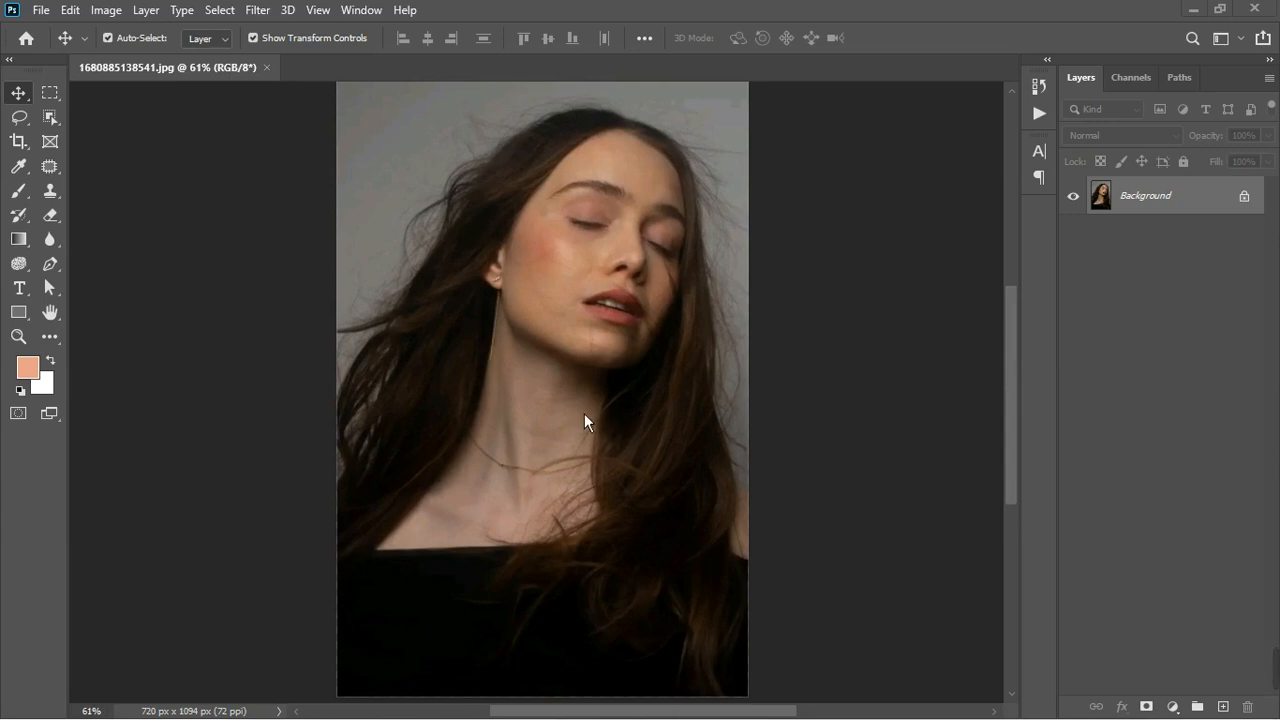
pyautogui.scroll(3, 584, 410)
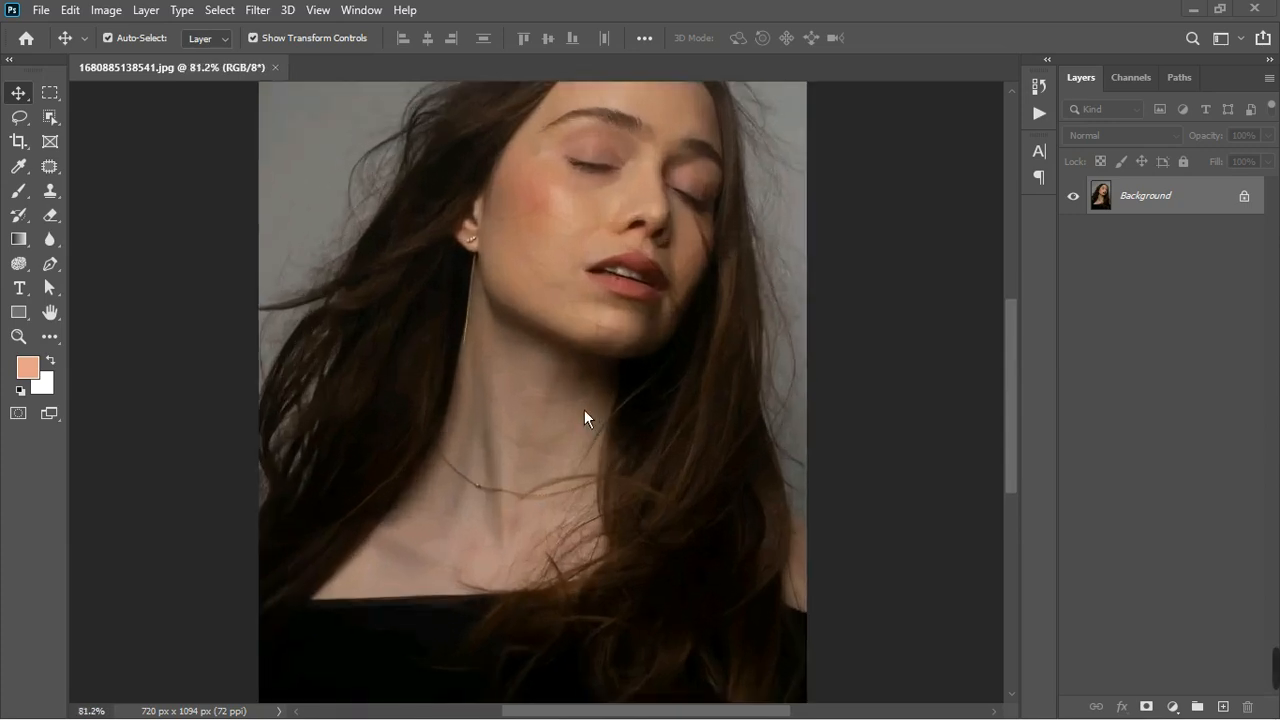
pyautogui.scroll(-2, 584, 418)
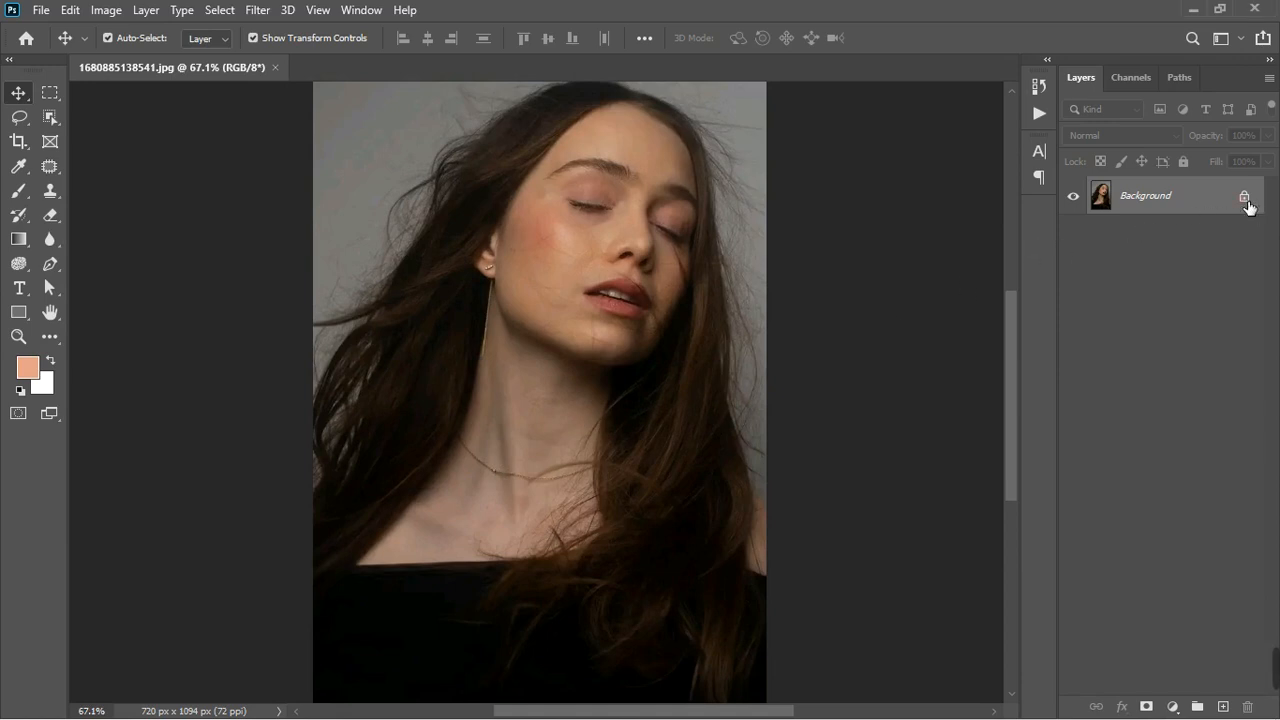
# Unlock the Background layer and add a Hue/Saturation adjustment layer above it.
pyautogui.click(1246, 200)
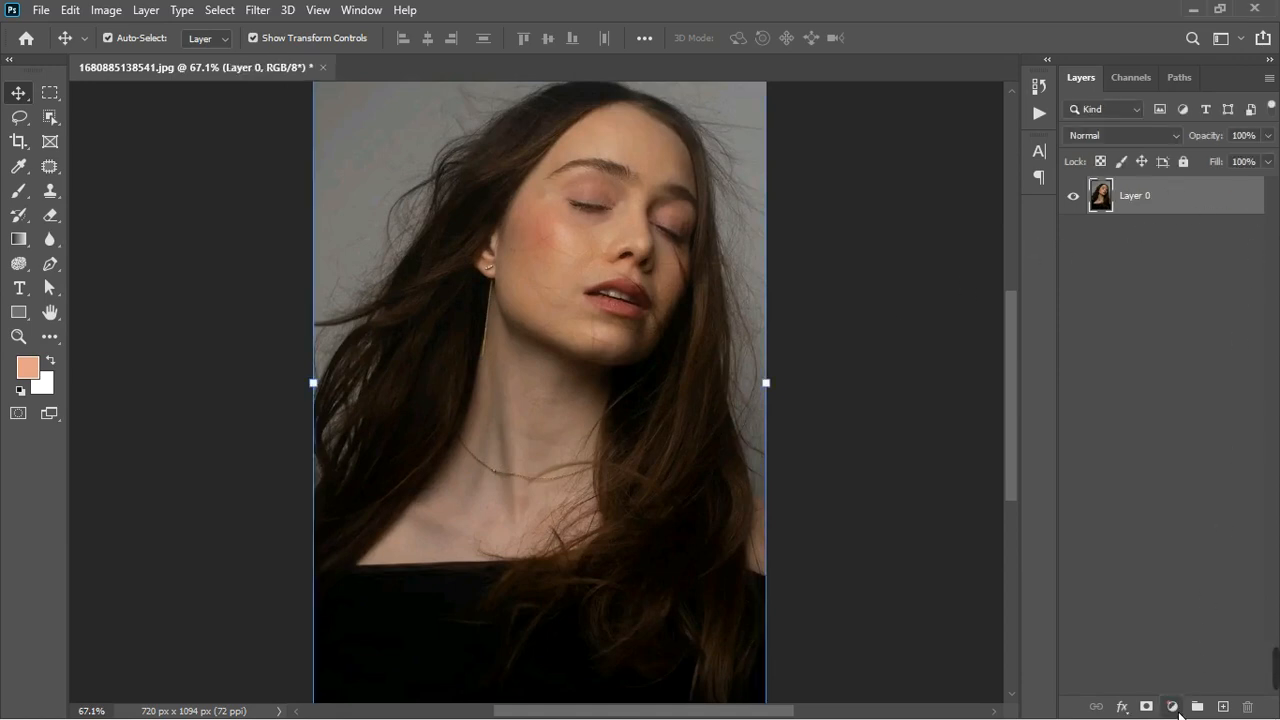
pyautogui.click(1173, 706)
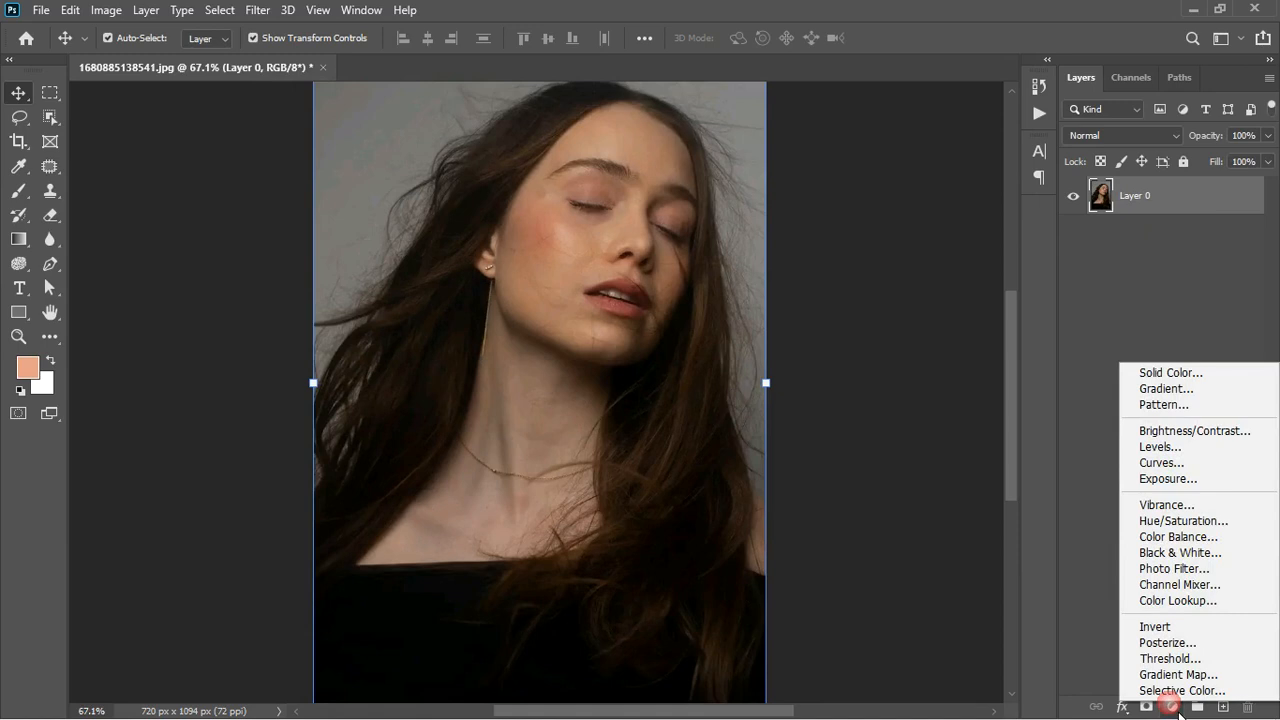
pyautogui.click(1187, 521)
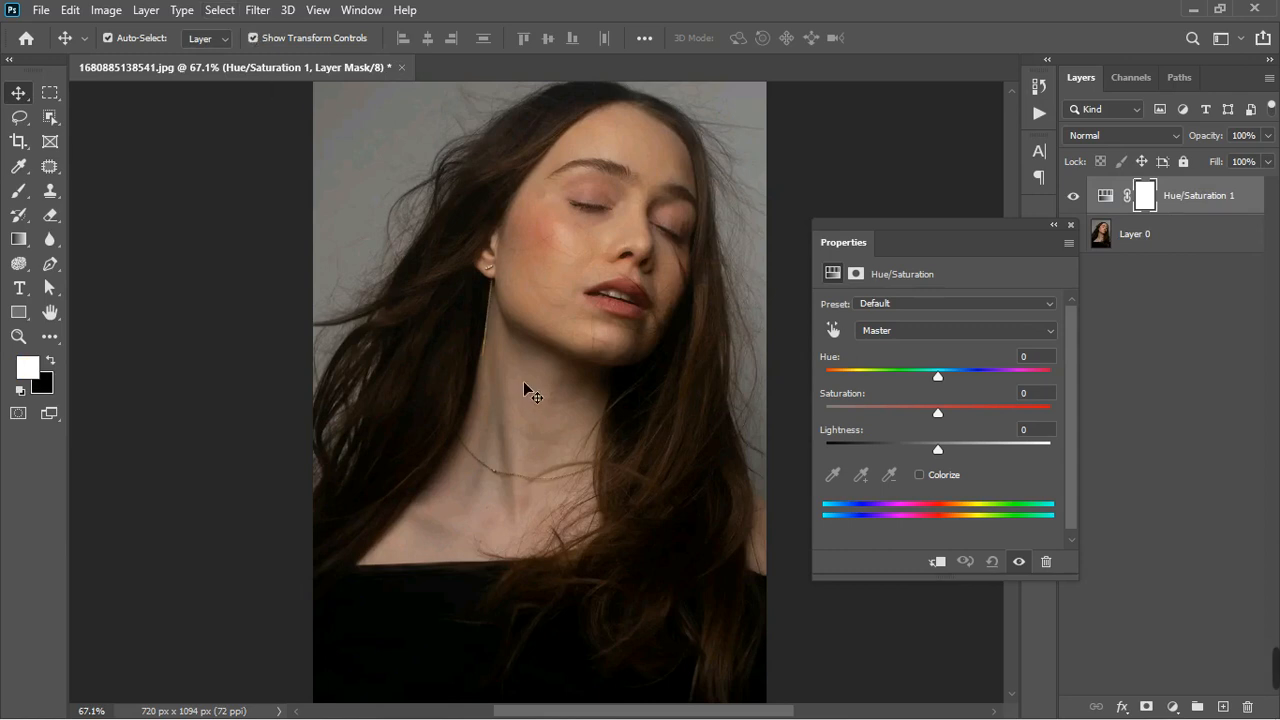
# Sample the neck skin to target Reds, set Hue to +180, and shift the affected color range to 336°/5° through 36°\65°.
pyautogui.click(834, 330)
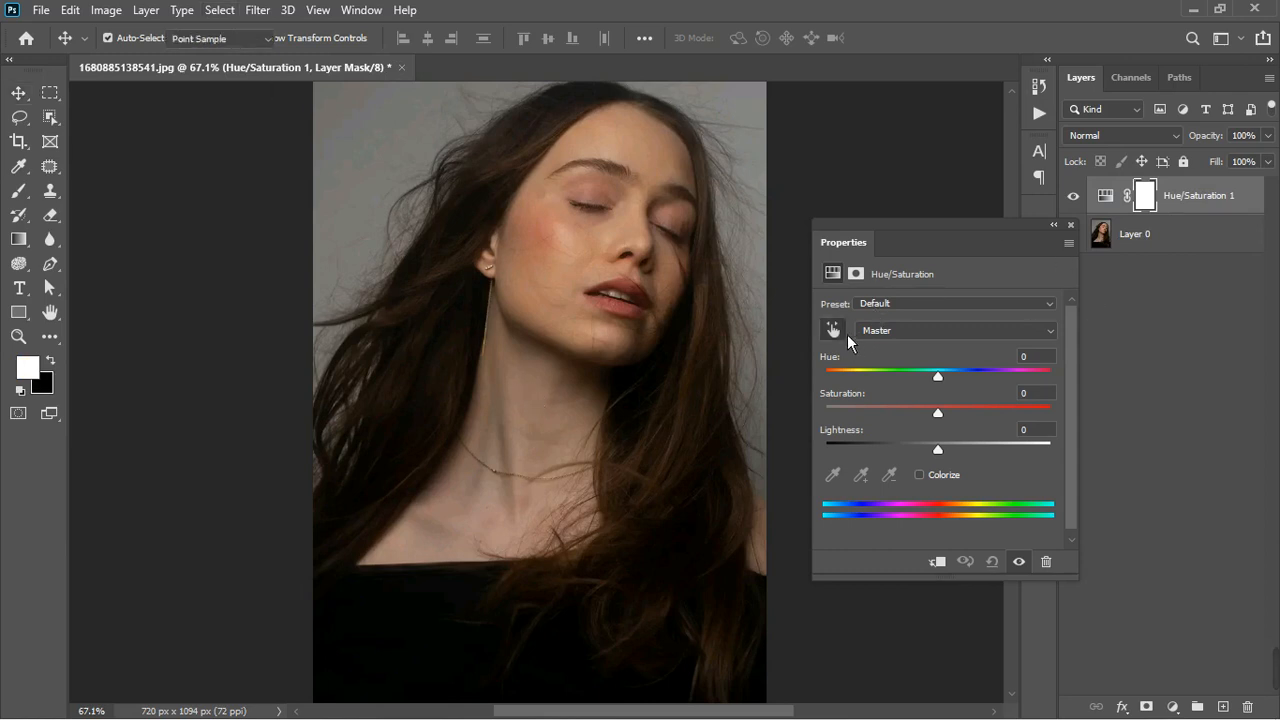
pyautogui.click(467, 505)
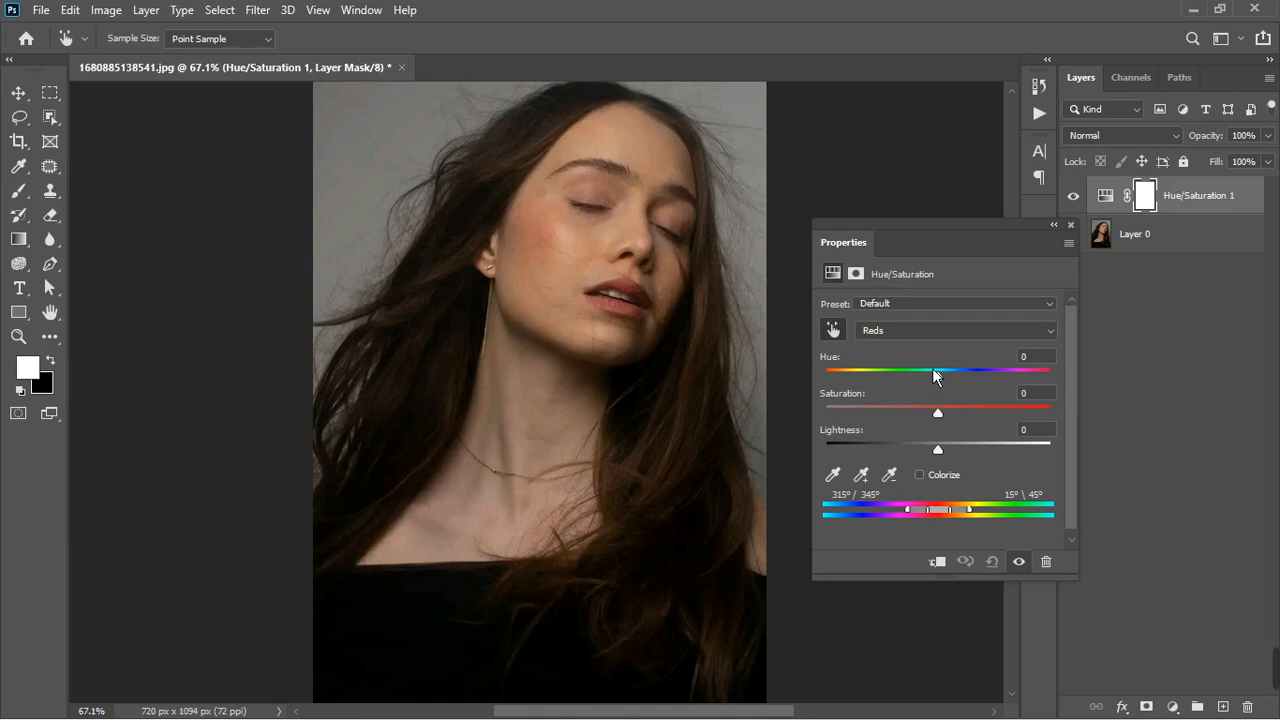
pyautogui.moveTo(949, 385); pyautogui.dragTo(1060, 378)
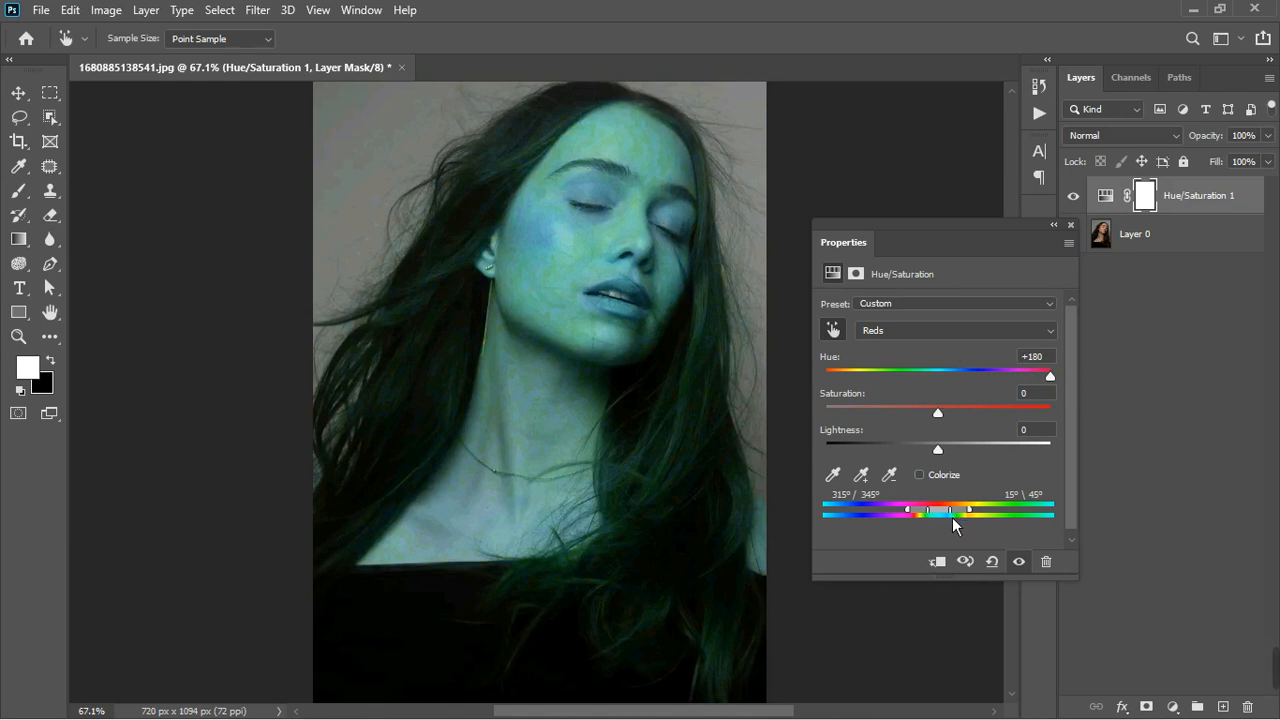
pyautogui.moveTo(954, 520)
pyautogui.mouseDown()
pyautogui.moveTo(920, 531)
pyautogui.moveTo(1000, 528)
pyautogui.moveTo(966, 530)
pyautogui.mouseUp()
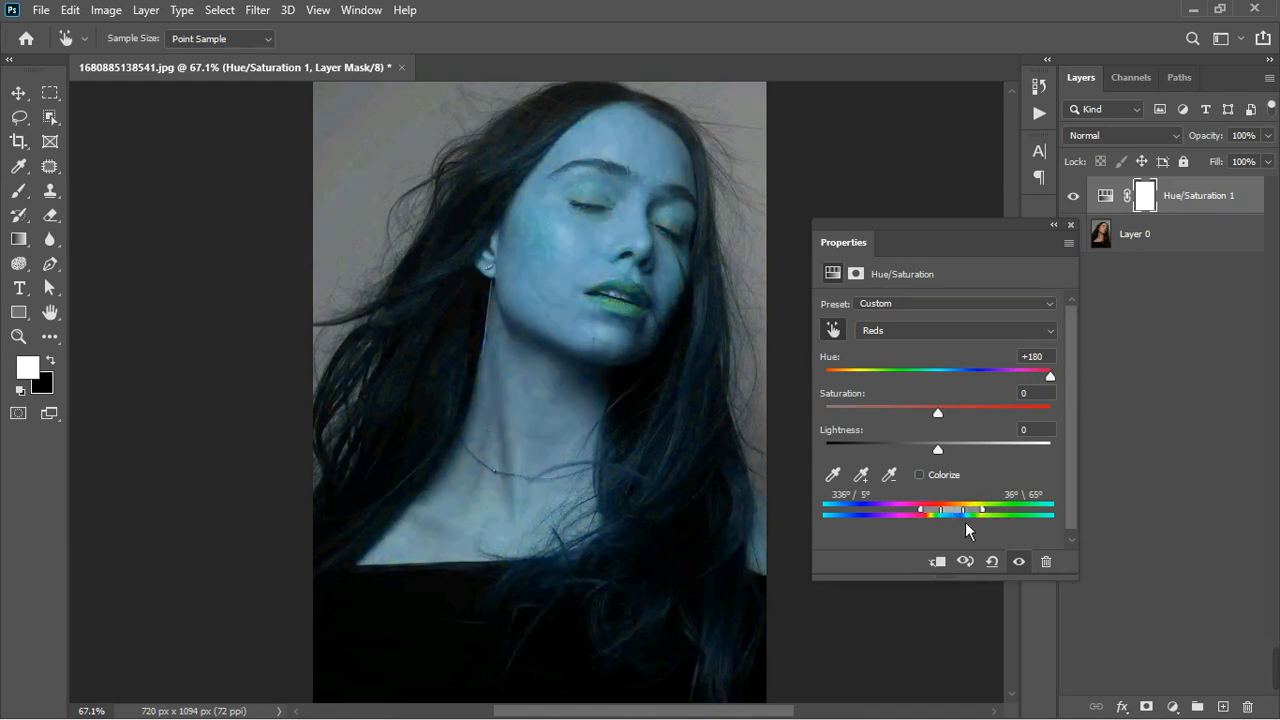
pyautogui.click(1071, 226)
# Set up the Brush tool at 600 px with black as the foreground color for painting on the adjustment mask.
pyautogui.click(19, 191)
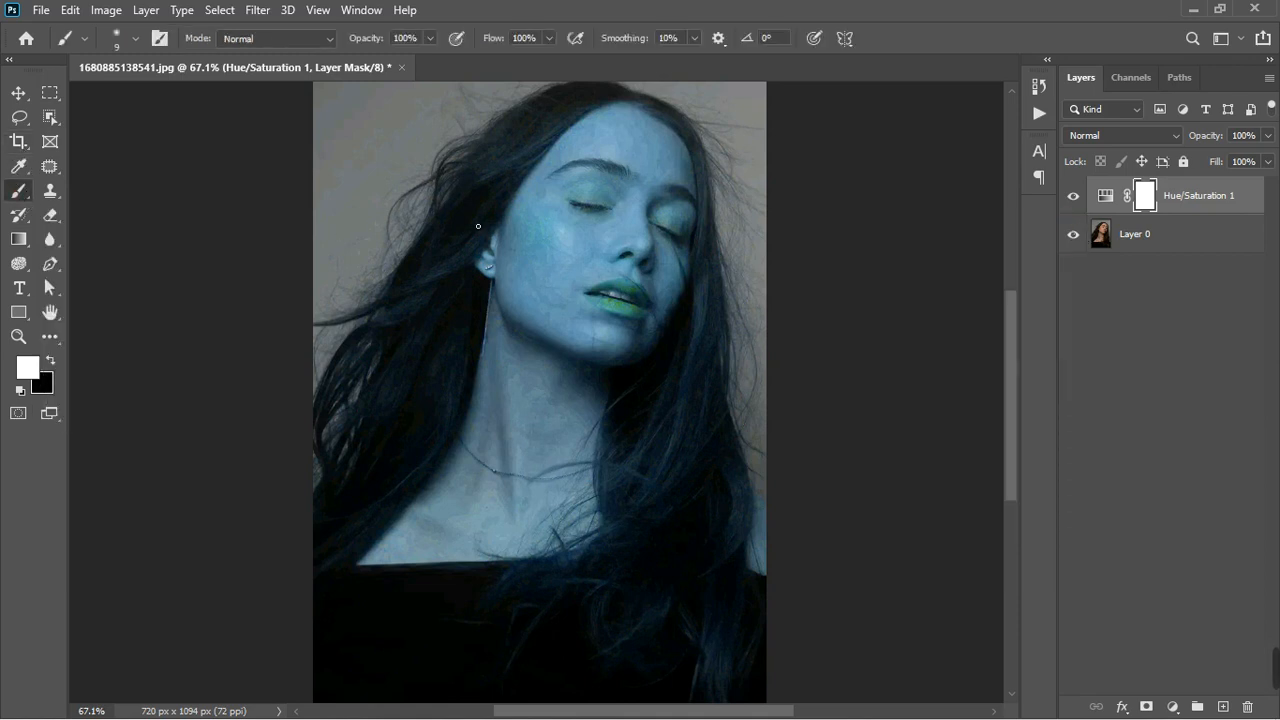
pyautogui.press(']')
pyautogui.press(']')
pyautogui.press(']')
pyautogui.press(']')
pyautogui.press(']')
pyautogui.press(']')
pyautogui.press(']')
pyautogui.press(']')
pyautogui.press(']')
pyautogui.press(']')
pyautogui.press(']')
pyautogui.press(']')
pyautogui.press(']')
pyautogui.press(']')
pyautogui.press(']')
pyautogui.press(']')
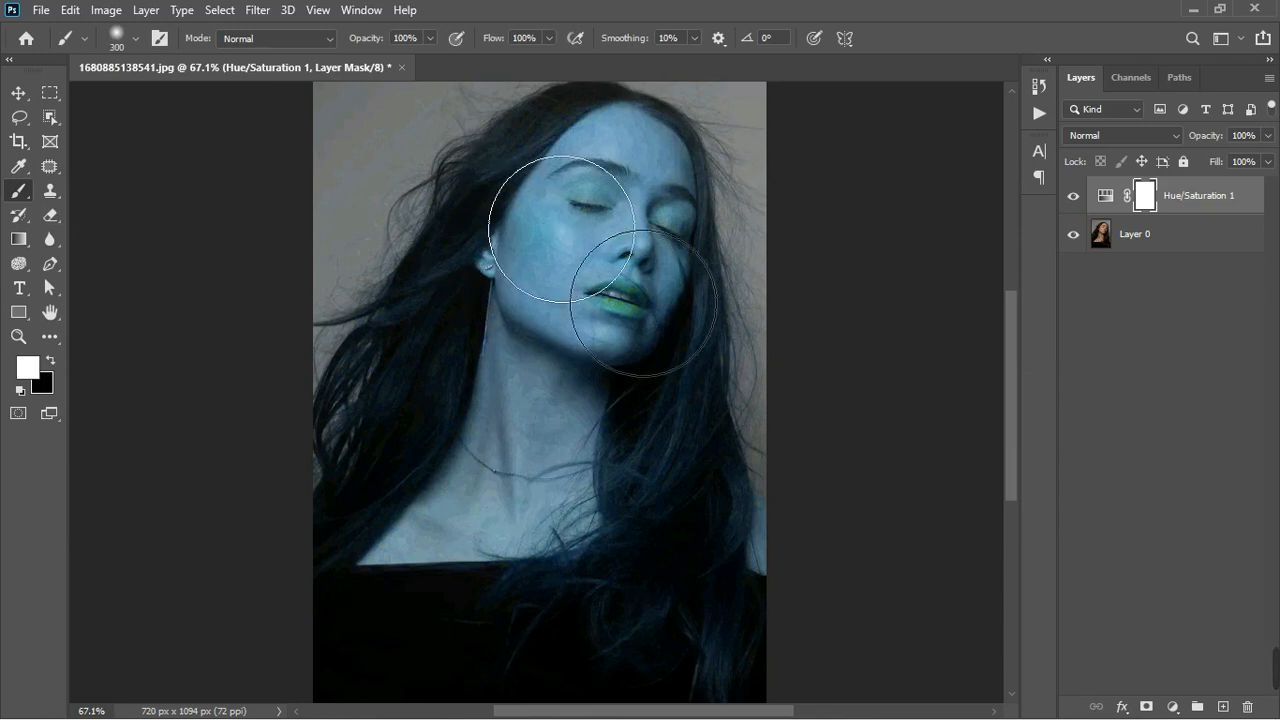
pyautogui.press(']')
pyautogui.press(']')
pyautogui.press(']')
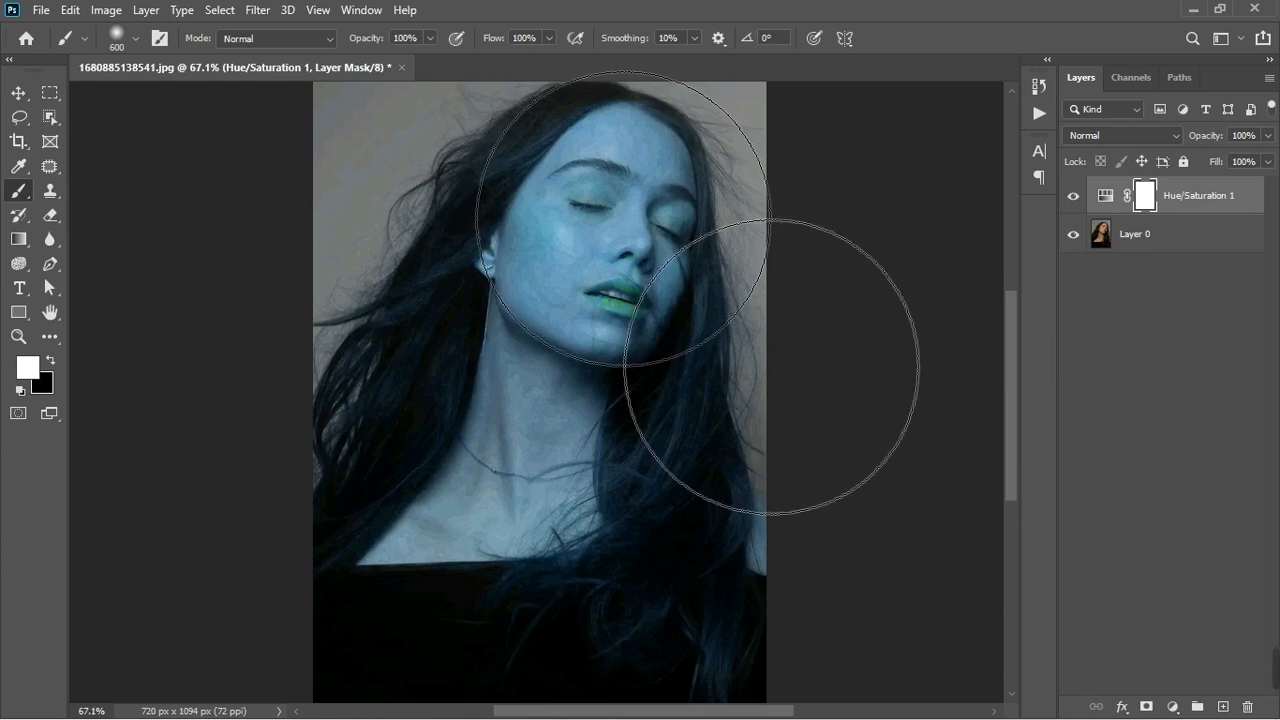
pyautogui.press('x')
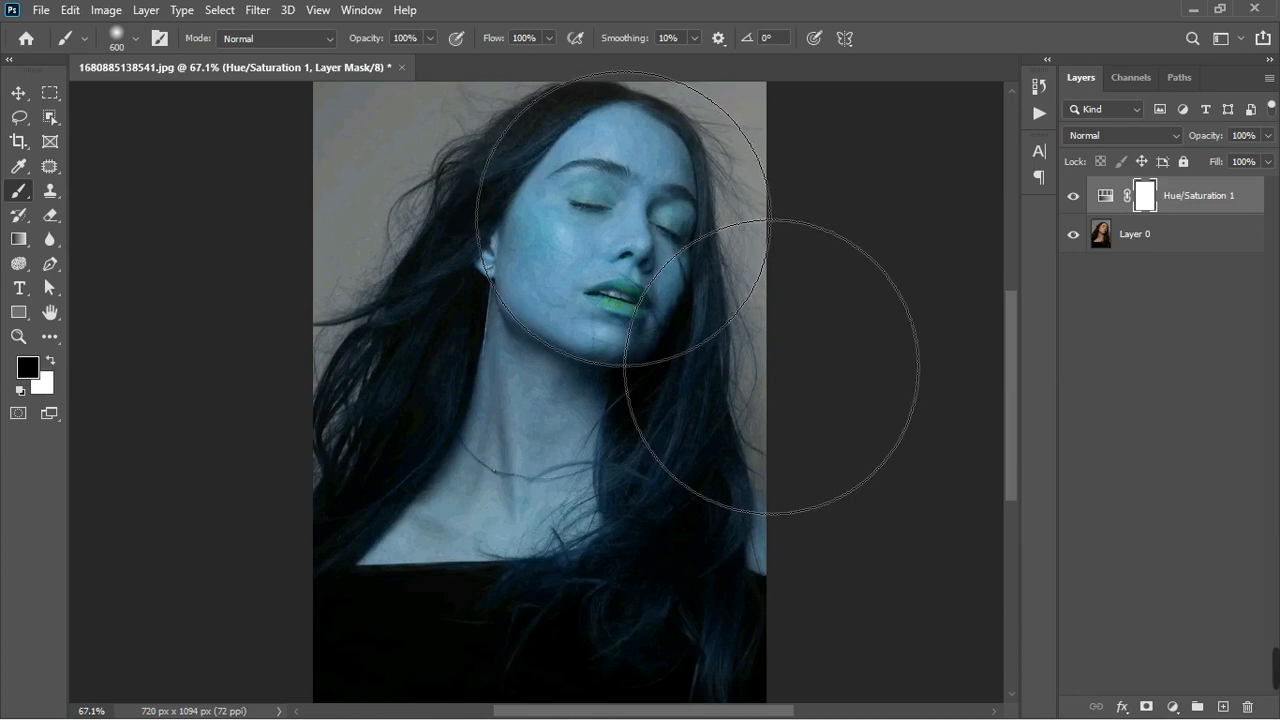
# Try to mask the Hue/Saturation effect off the face with the soft black brush.
pyautogui.click(624, 218)
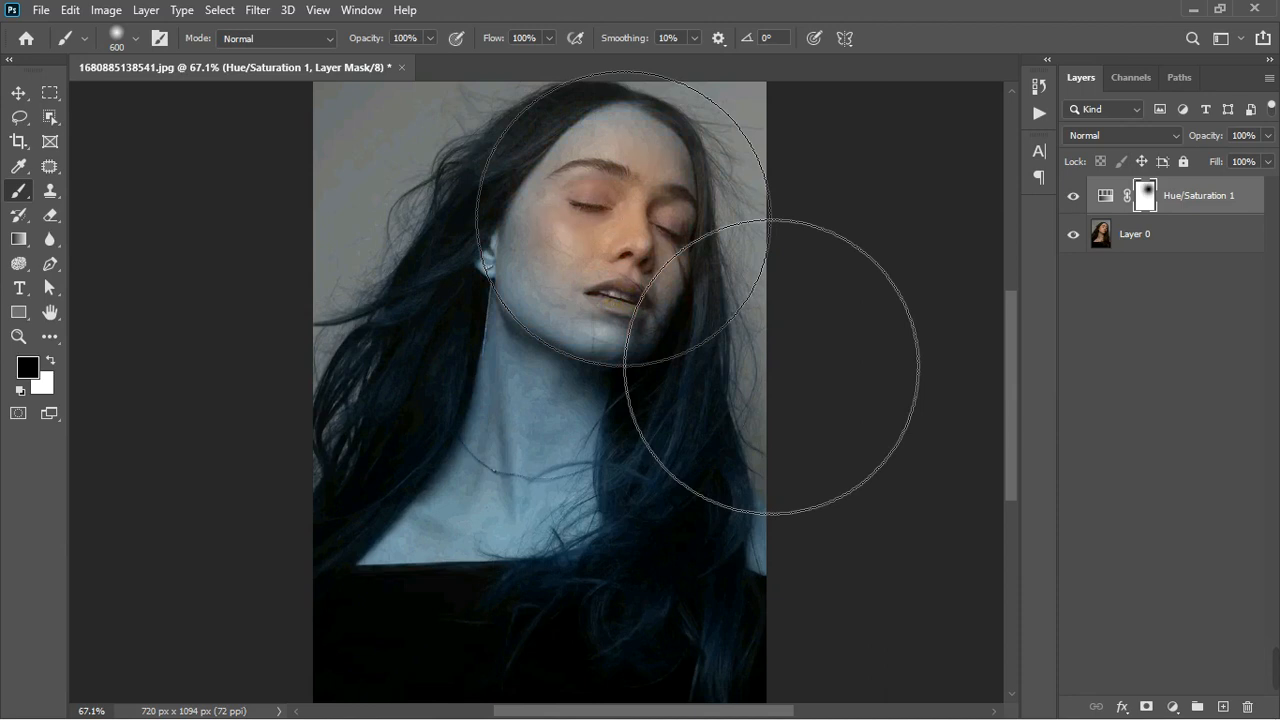
pyautogui.click(771, 366)
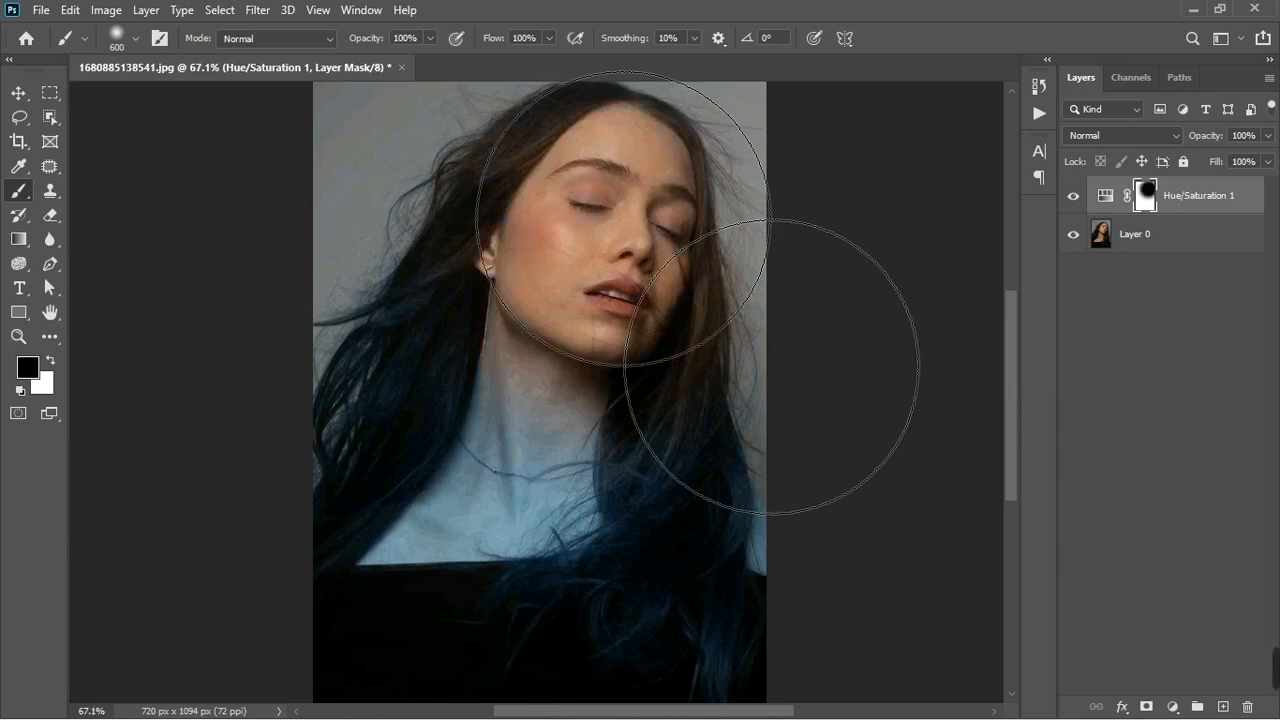
pyautogui.hotkey('ctrl', 'z')
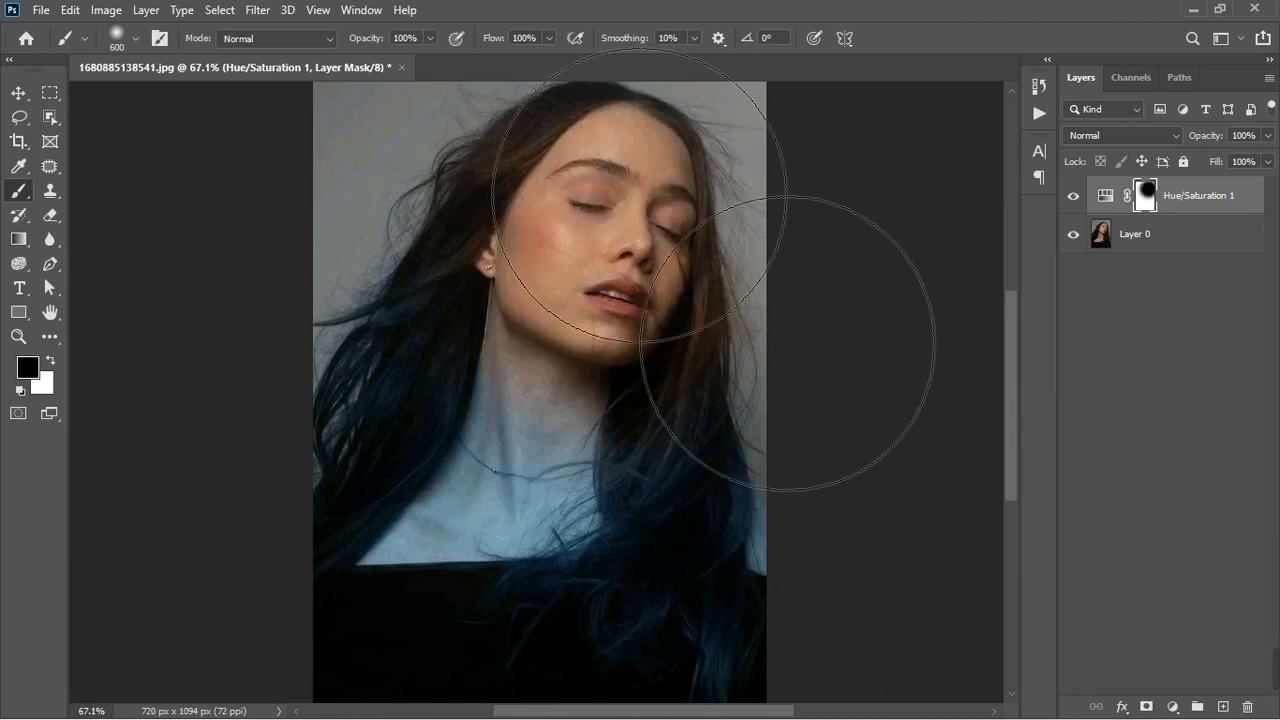
pyautogui.hotkey('ctrl', 'z')
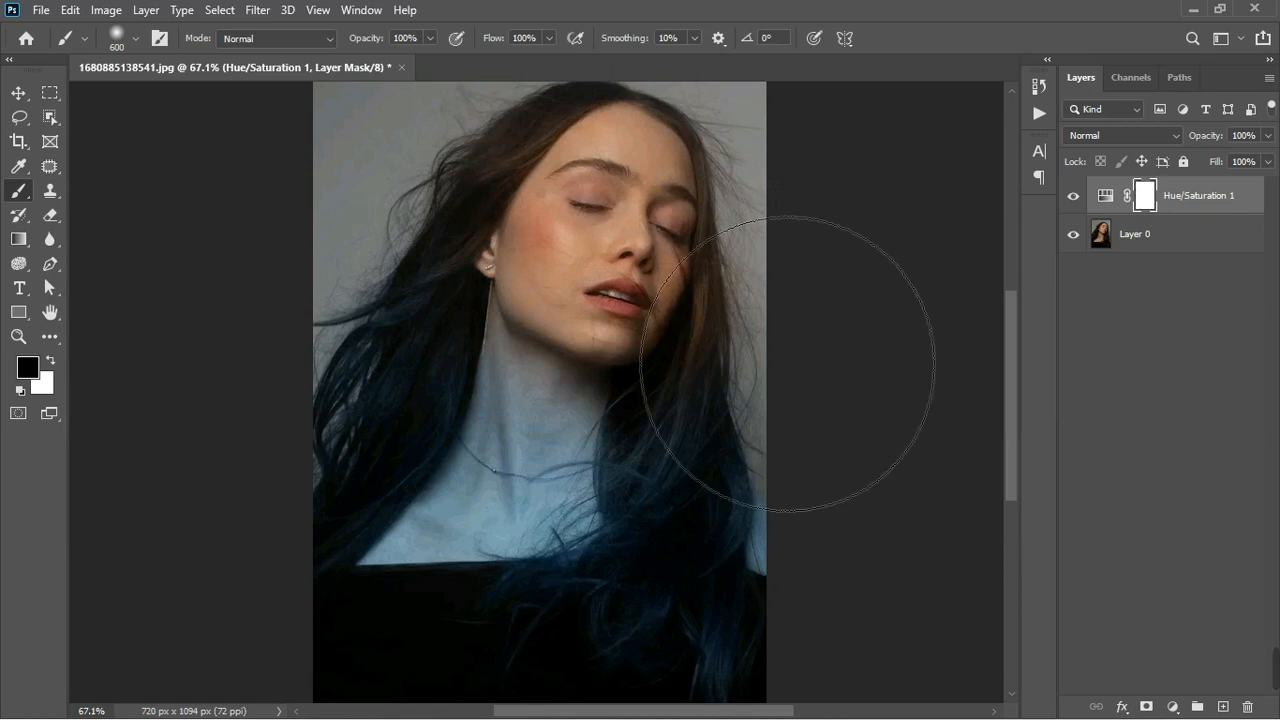
pyautogui.hotkey('ctrl', 'z')
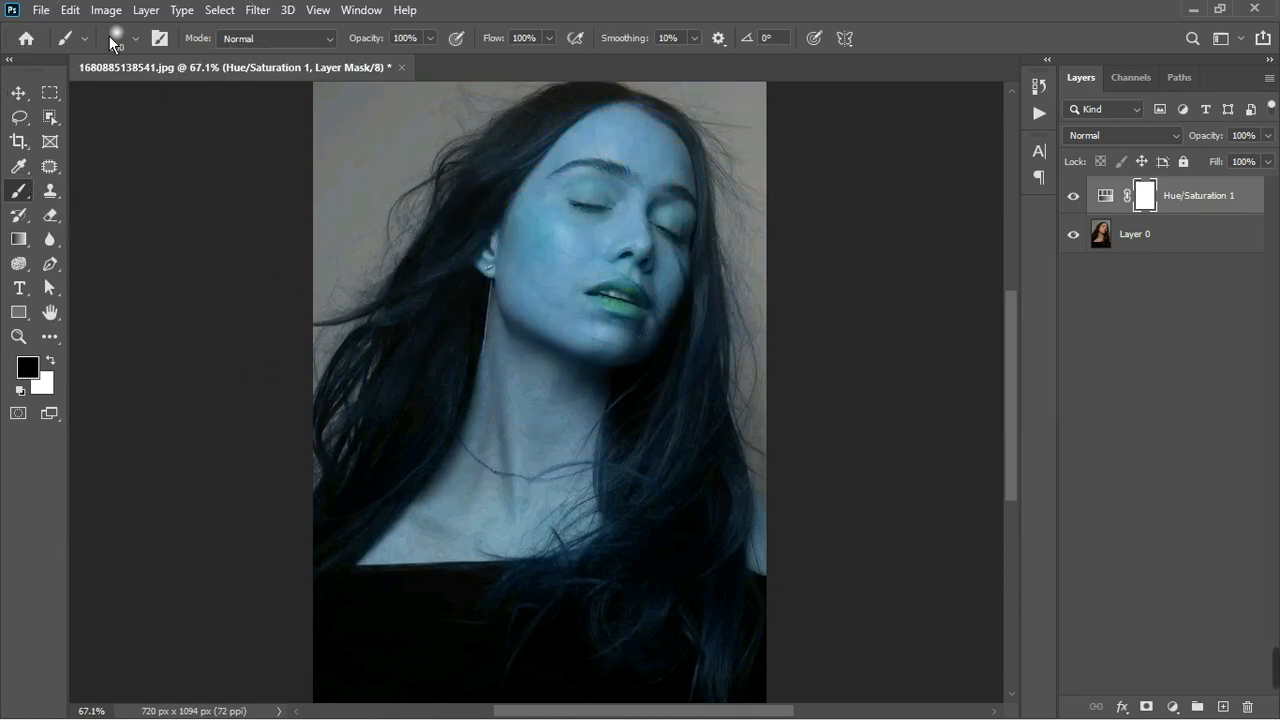
# Set the brush hardness to 100% and paint black over the face on the Hue/Saturation mask.
pyautogui.click(135, 38)
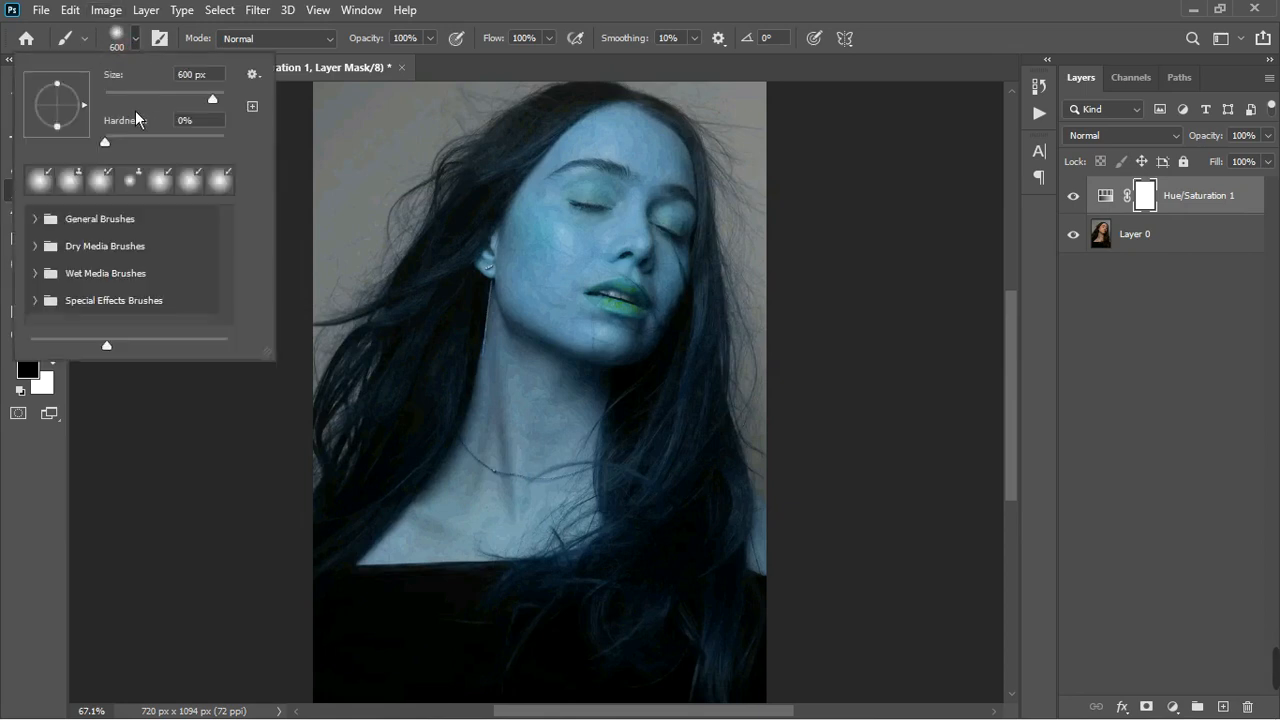
pyautogui.moveTo(108, 141); pyautogui.dragTo(277, 166)
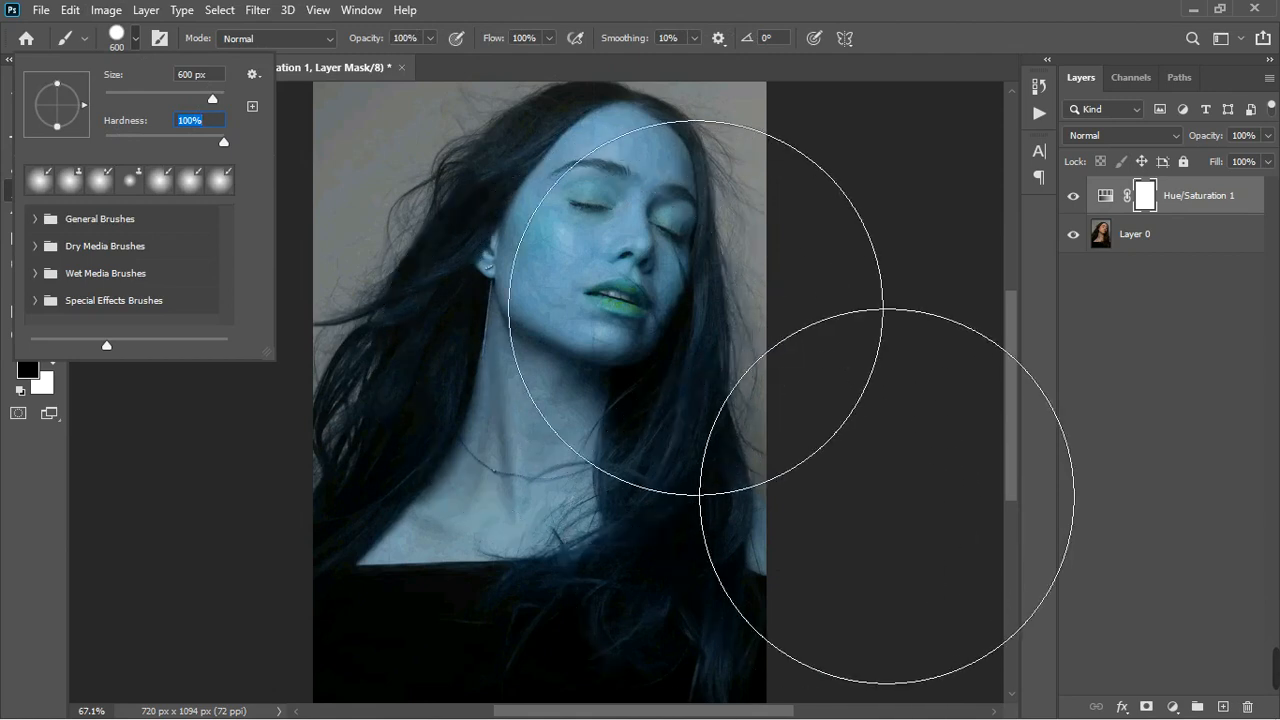
pyautogui.click(964, 377)
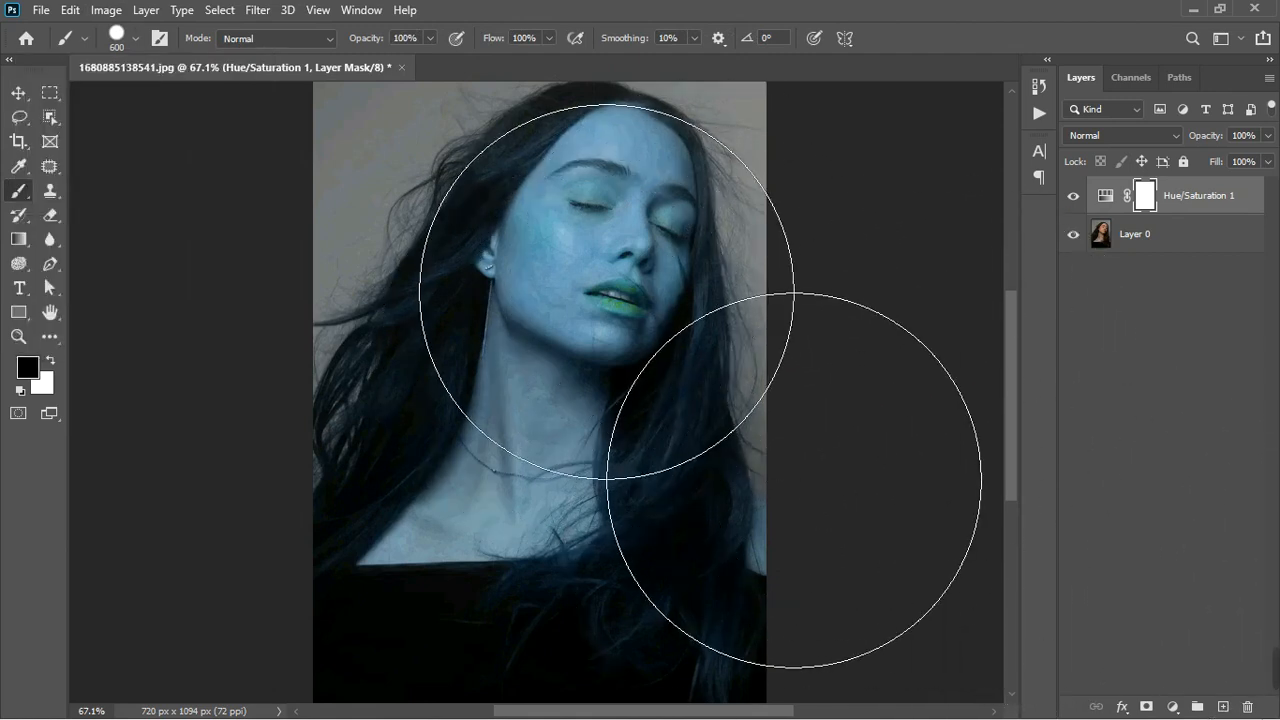
pyautogui.scroll(-3, 607, 286)
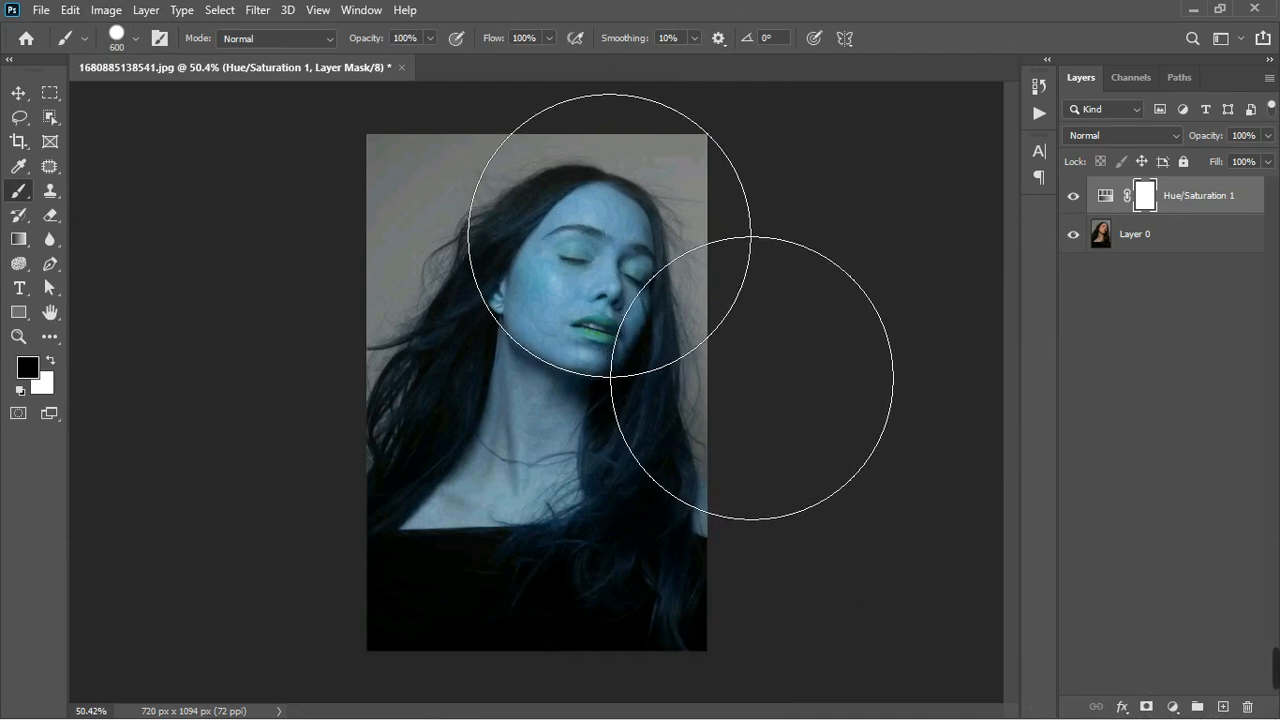
pyautogui.click(609, 235)
pyautogui.scroll(3, 588, 296)
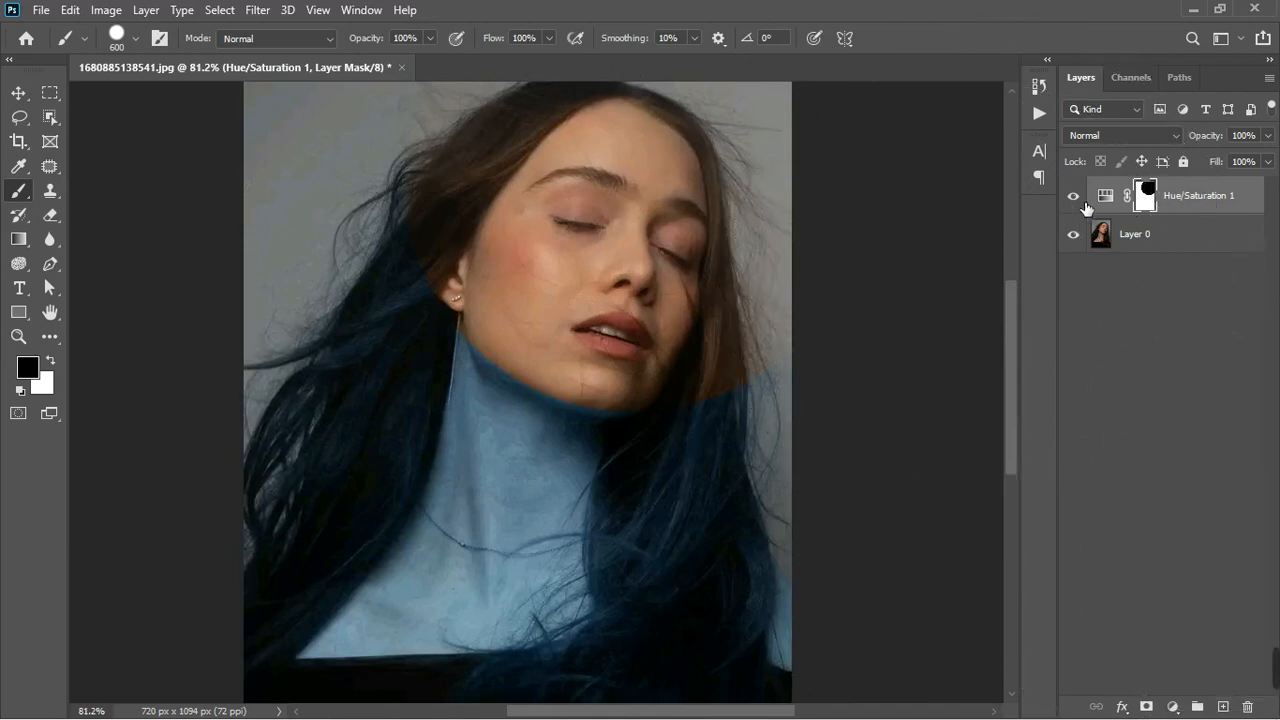
# Compare the image with and without the Hue/Saturation adjustment to check the masked face area.
pyautogui.click(1084, 205)
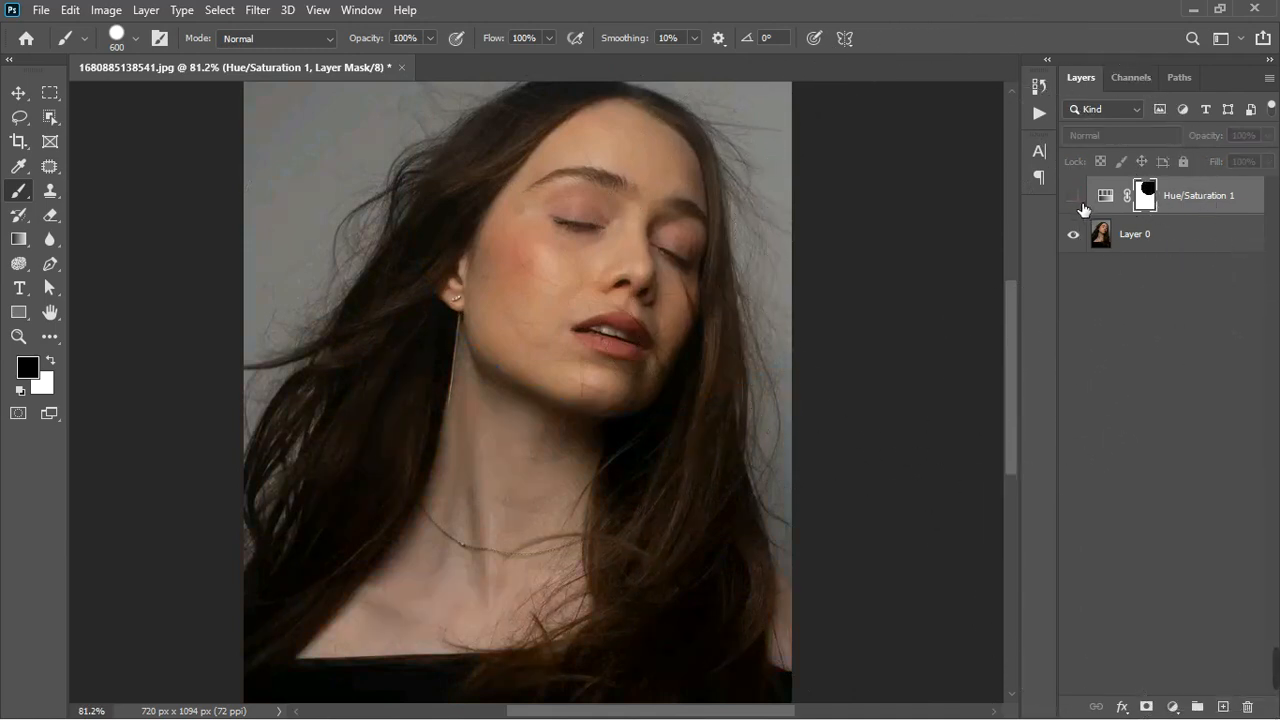
pyautogui.click(1079, 203)
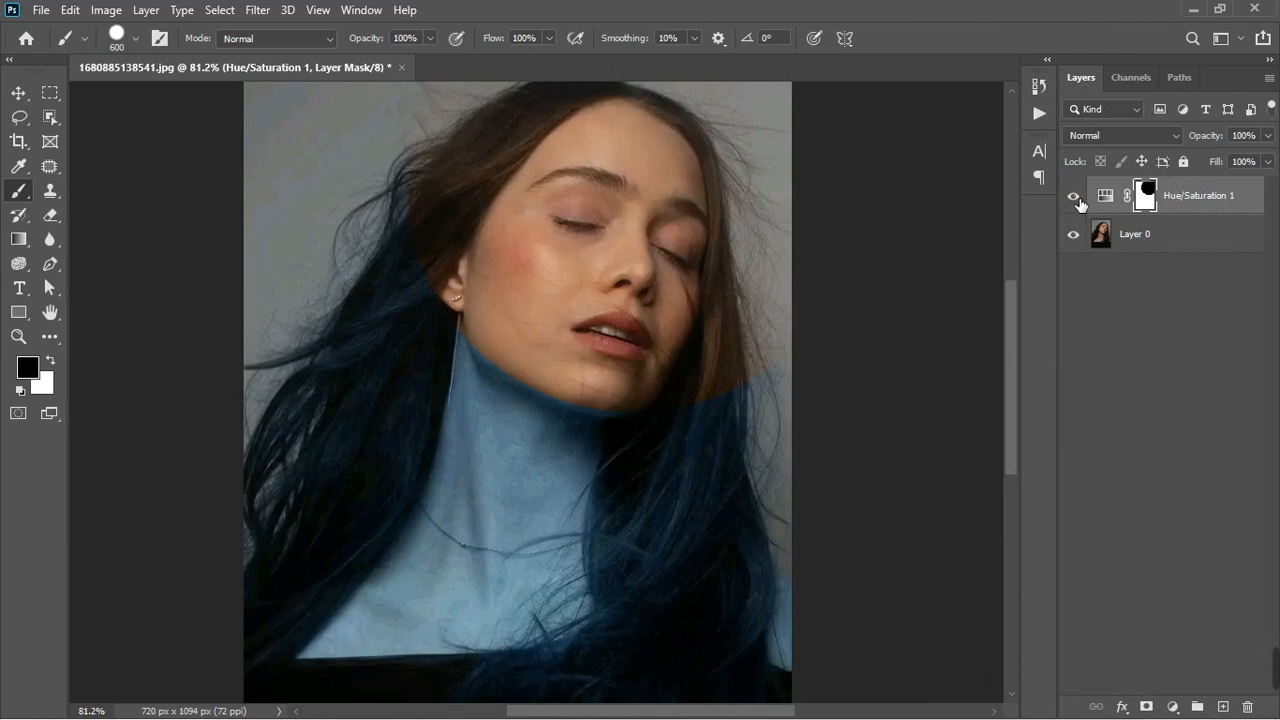
pyautogui.click(1078, 198)
pyautogui.click(1078, 201)
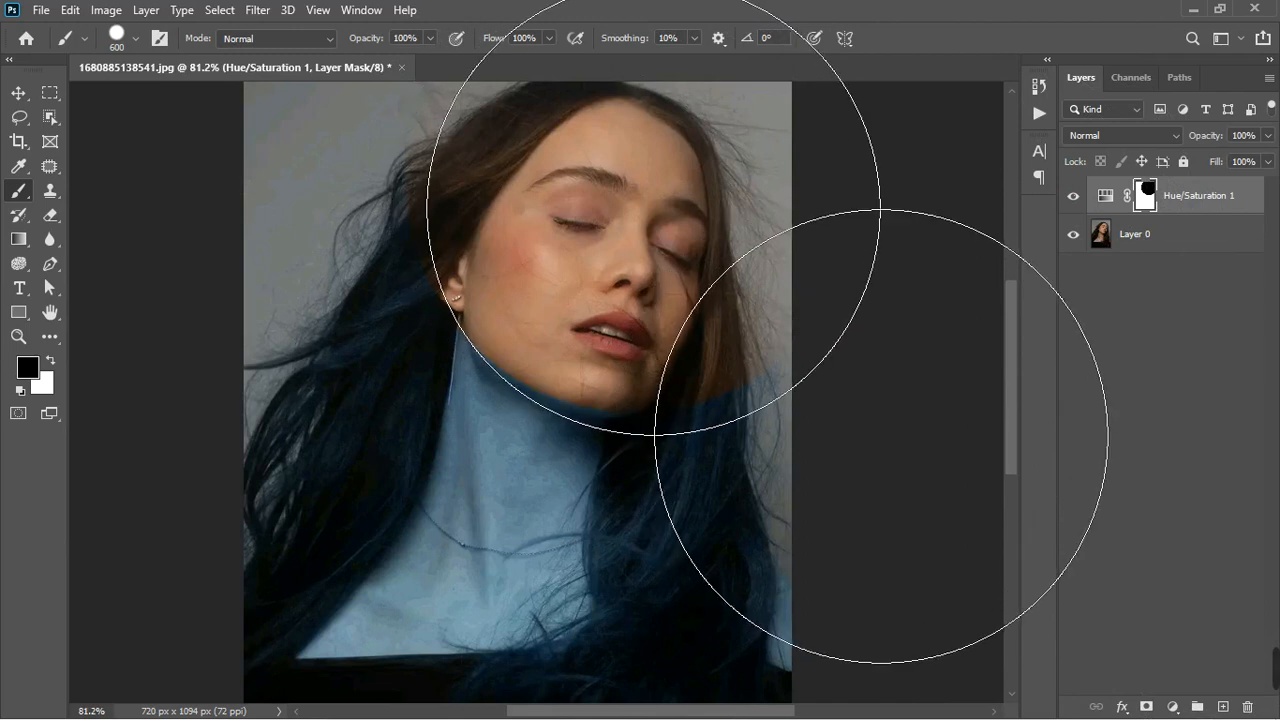
# Reduce the brush to 250 px and paint black on the adjustment mask over the jawline and the hair right of the neck.
pyautogui.click(654, 204)
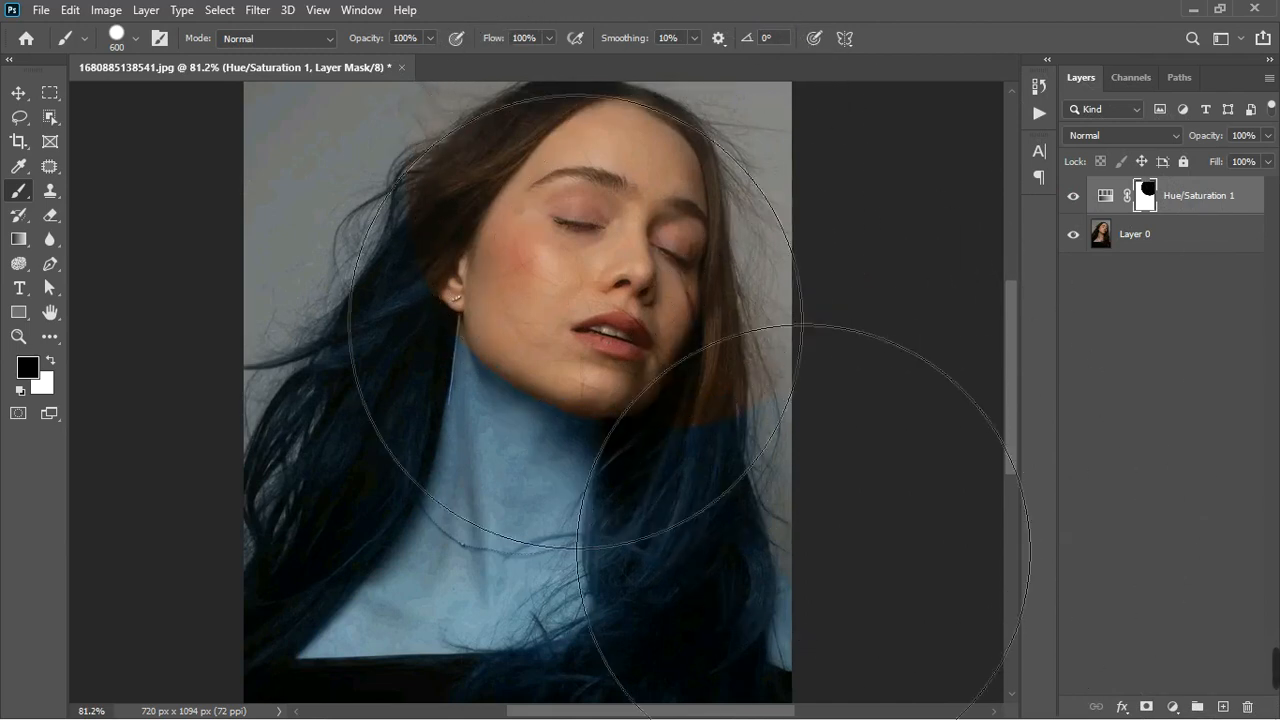
pyautogui.press('[')
pyautogui.press('[')
pyautogui.press('[')
pyautogui.press('[')
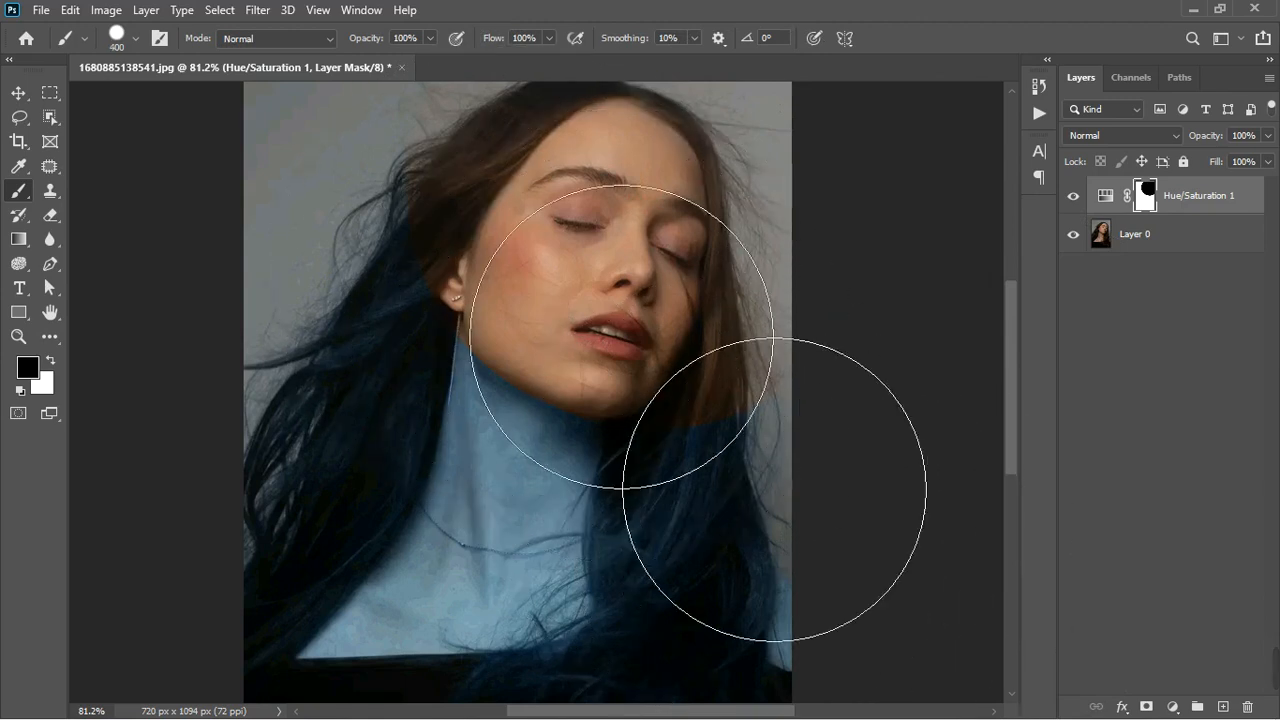
pyautogui.scroll(-7, 622, 345)
pyautogui.moveTo(622, 417); pyautogui.dragTo(620, 468)
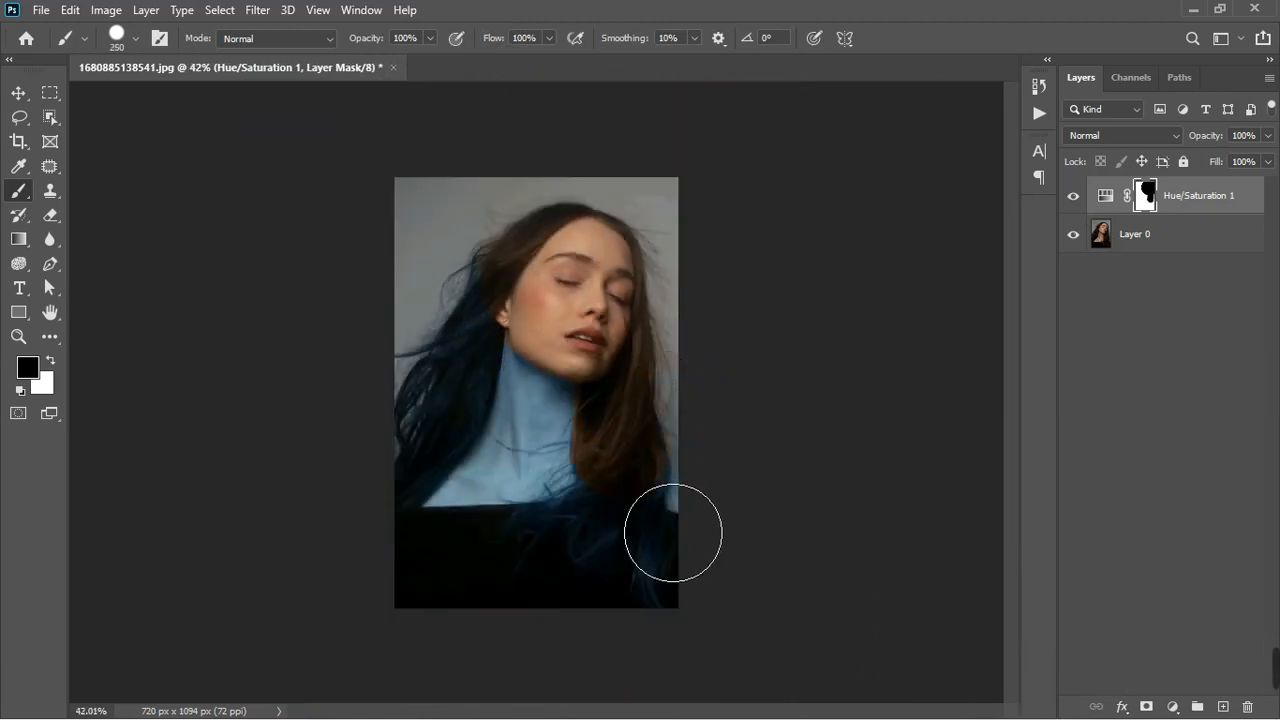
pyautogui.hotkey('ctrl', 'z')
pyautogui.moveTo(684, 516)
pyautogui.mouseDown()
pyautogui.moveTo(656, 606)
pyautogui.moveTo(712, 505)
pyautogui.moveTo(714, 573)
pyautogui.moveTo(694, 621)
pyautogui.moveTo(590, 598)
pyautogui.moveTo(663, 524)
pyautogui.mouseUp()
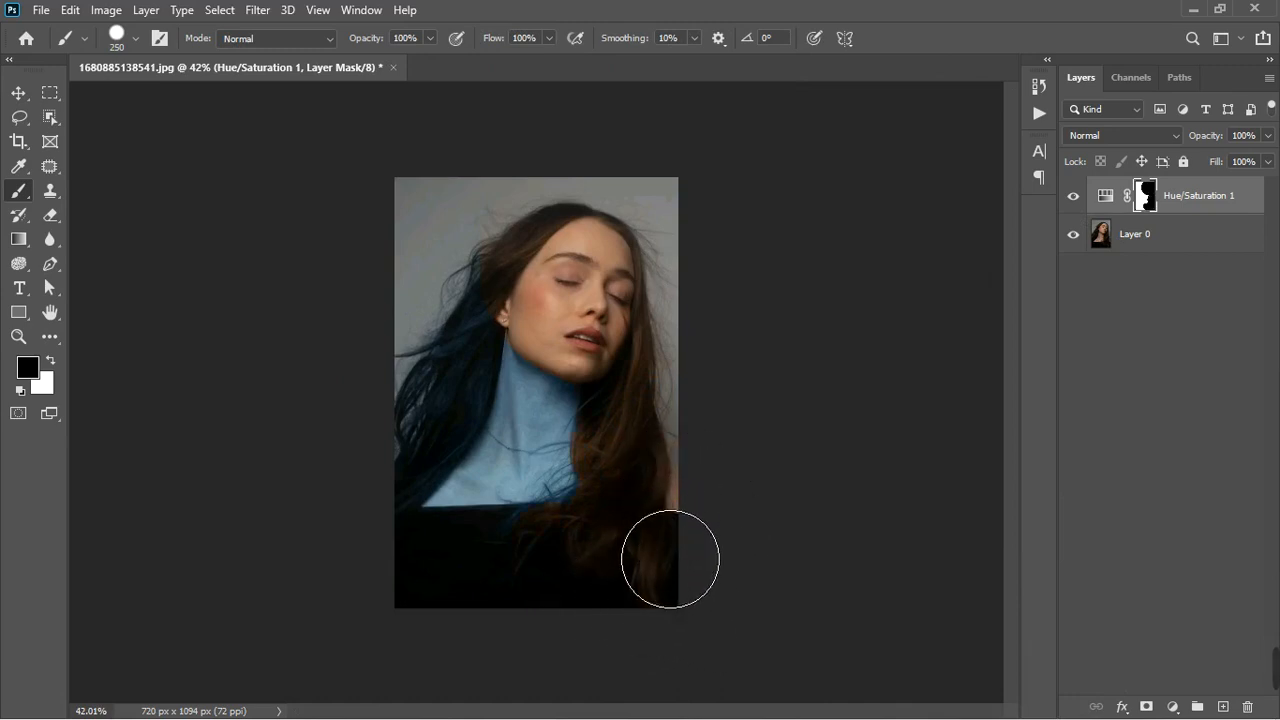
# Paint black on the mask over the hair left of the neck, and compare the result with the adjustment hidden.
pyautogui.moveTo(489, 360)
pyautogui.mouseDown()
pyautogui.moveTo(497, 415)
pyautogui.moveTo(475, 469)
pyautogui.moveTo(396, 540)
pyautogui.moveTo(463, 481)
pyautogui.mouseUp()
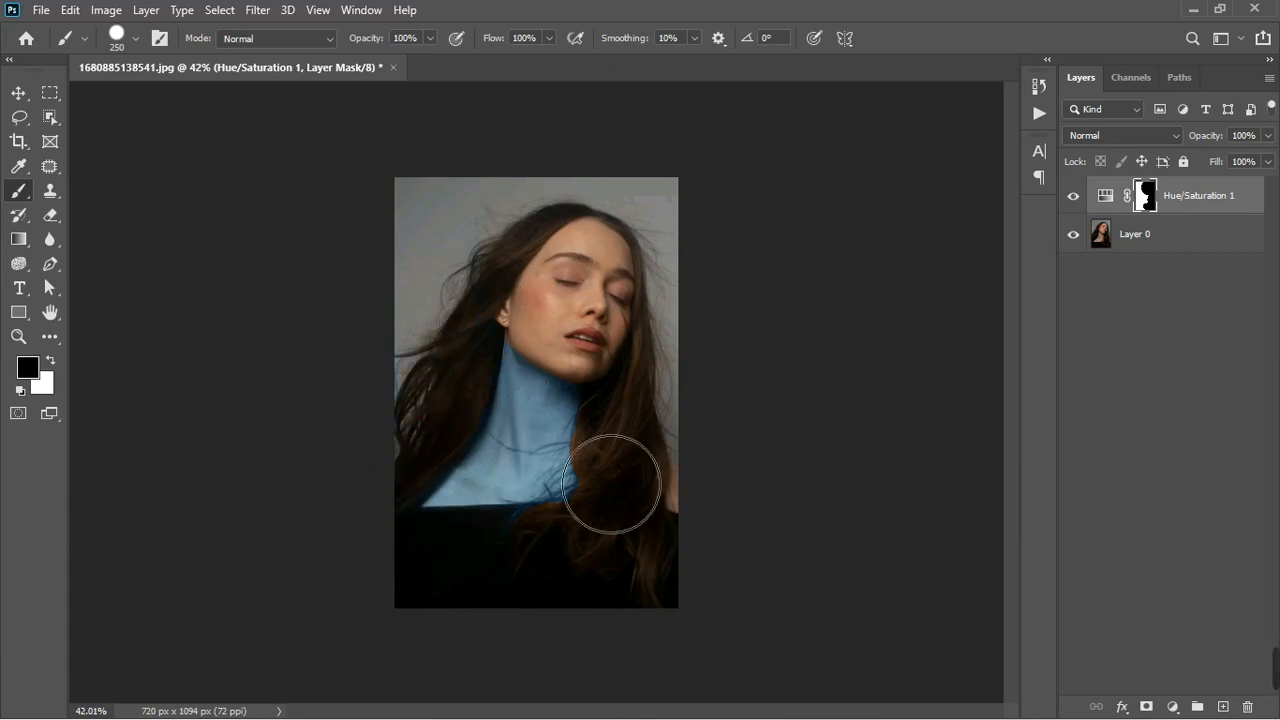
pyautogui.click(1074, 197)
pyautogui.click(1074, 197)
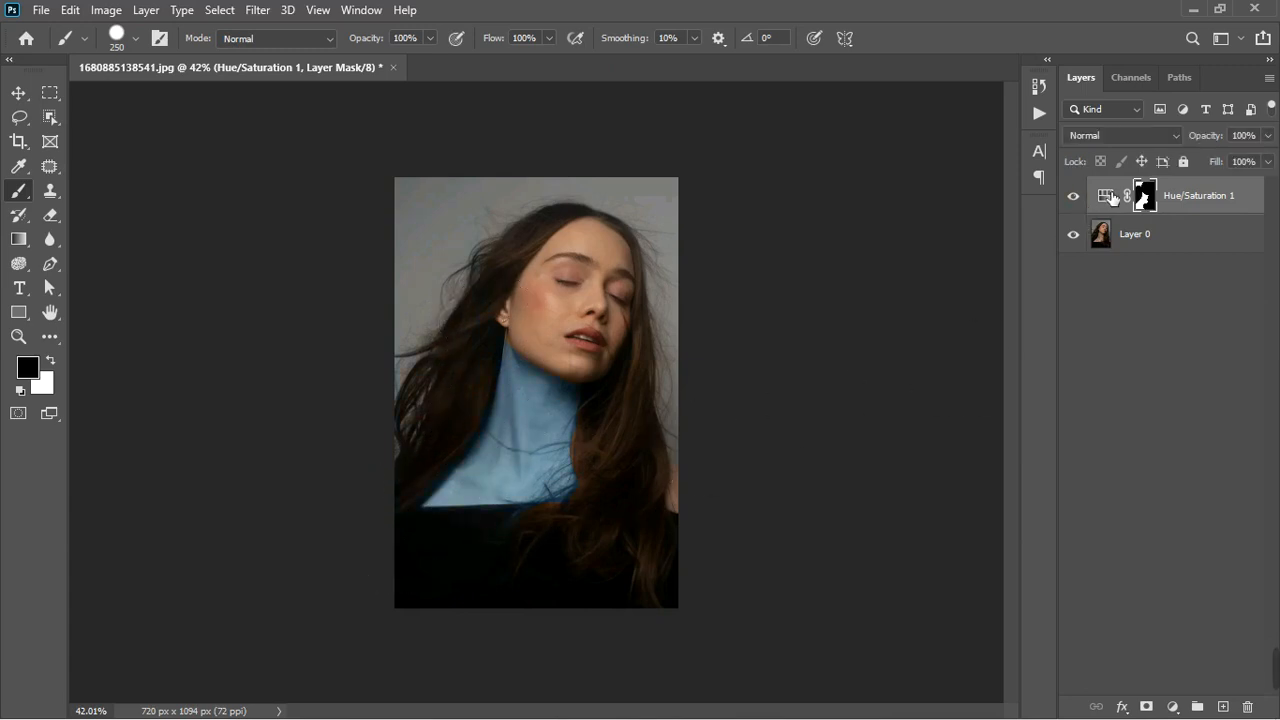
# Reset the Hue of the Reds range to 0 in the Hue/Saturation adjustment and switch to the Move tool.
pyautogui.doubleClick(1105, 195)
pyautogui.click(895, 330)
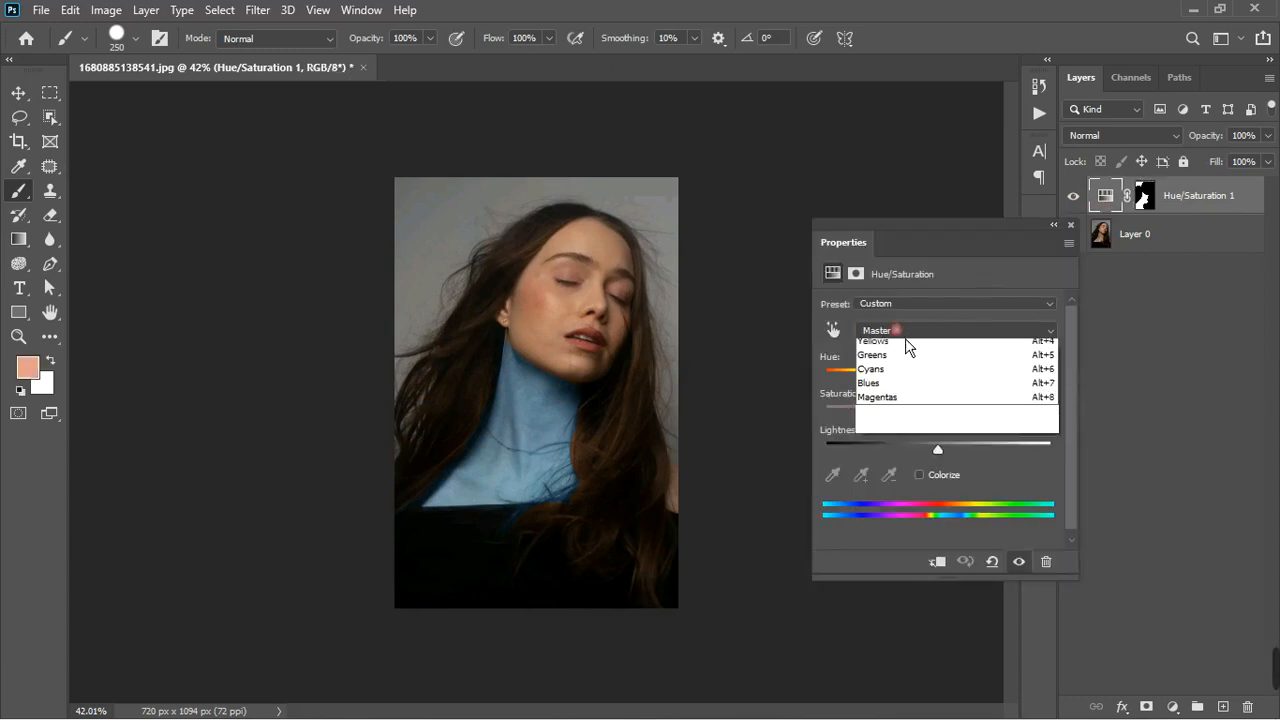
pyautogui.click(900, 347)
pyautogui.click(1036, 356)
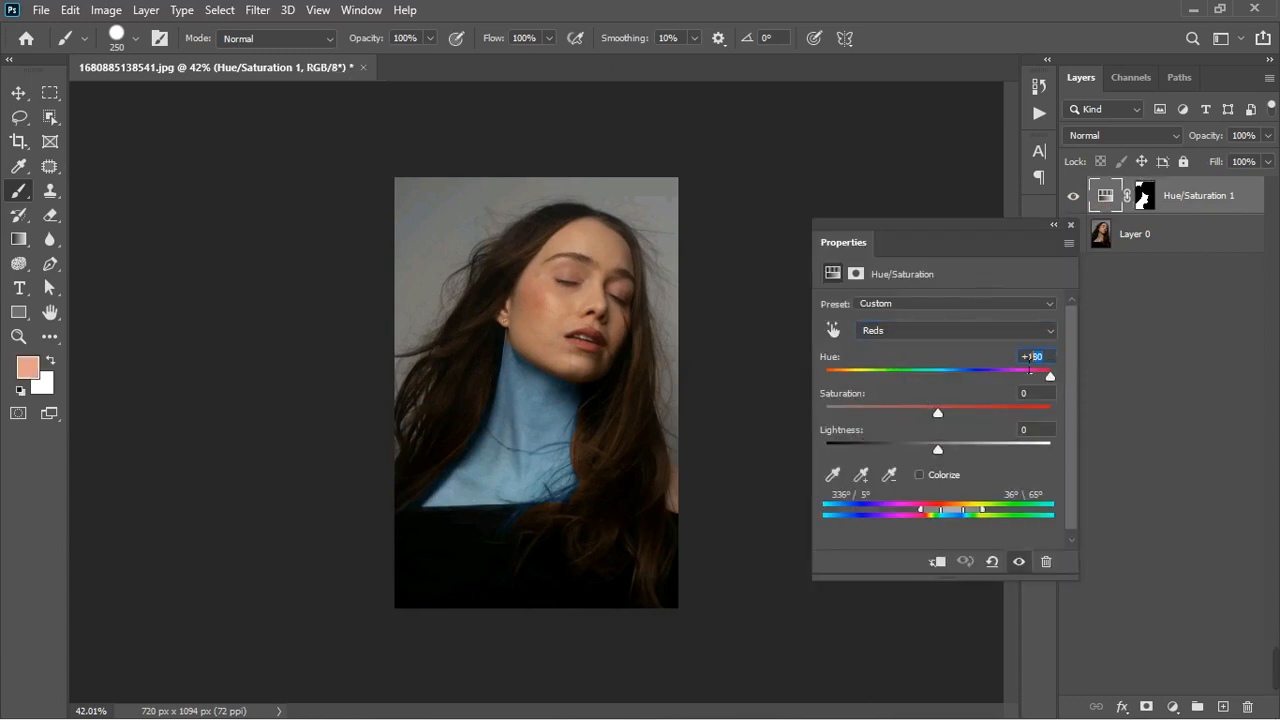
pyautogui.write('0')
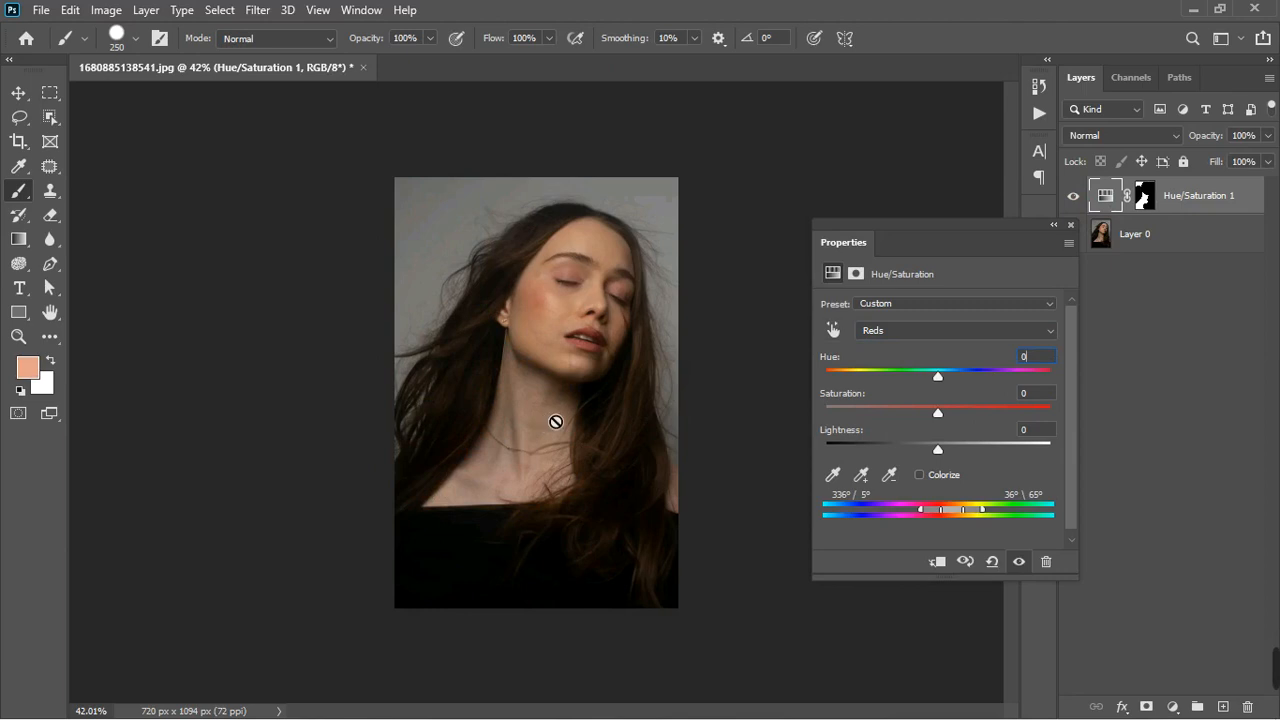
pyautogui.click(18, 92)
# Try a slight positive Hue shift on the Reds and set it back to 0.
pyautogui.scroll(3, 597, 429)
pyautogui.scroll(1, 597, 429)
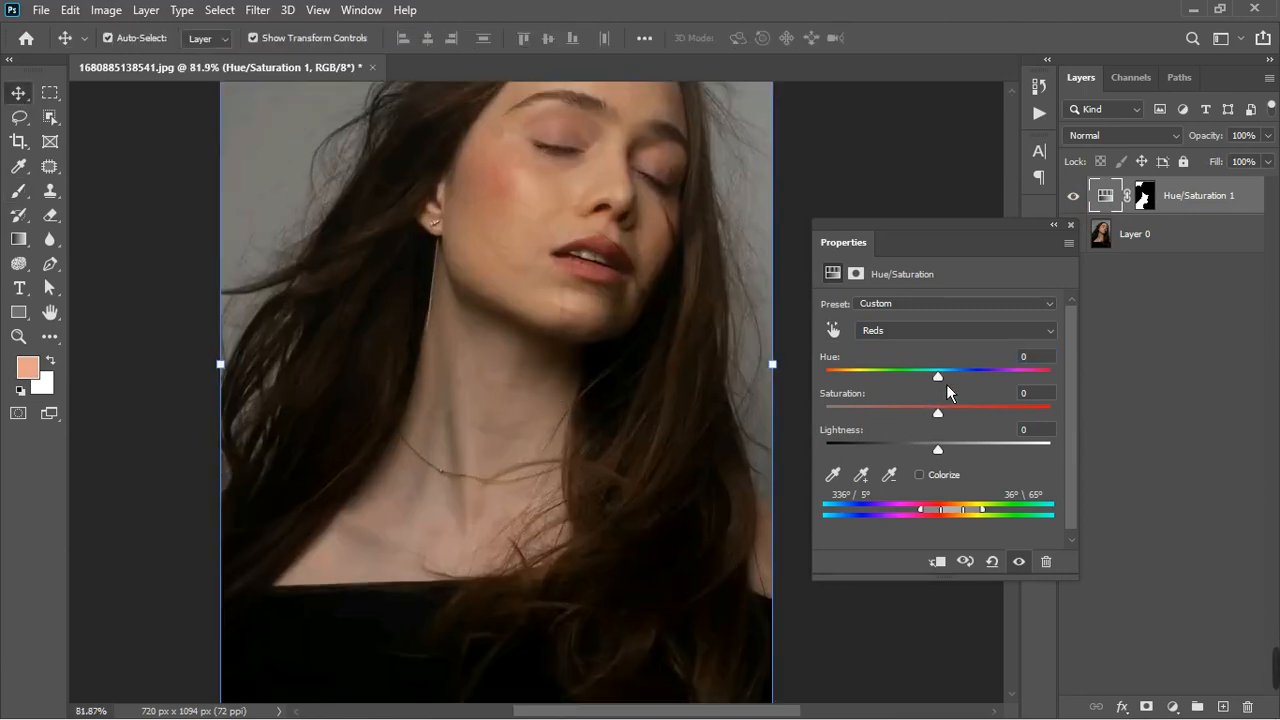
pyautogui.moveTo(946, 384)
pyautogui.mouseDown()
pyautogui.moveTo(931, 387)
pyautogui.moveTo(959, 378)
pyautogui.mouseUp()
pyautogui.doubleClick(1030, 356)
pyautogui.write('0')
# Raise the Reds Saturation to +27 and compare the neck's skin tone with and without the adjustment.
pyautogui.moveTo(951, 421); pyautogui.dragTo(974, 411)
pyautogui.click(548, 393)
pyautogui.scroll(-1, 495, 378)
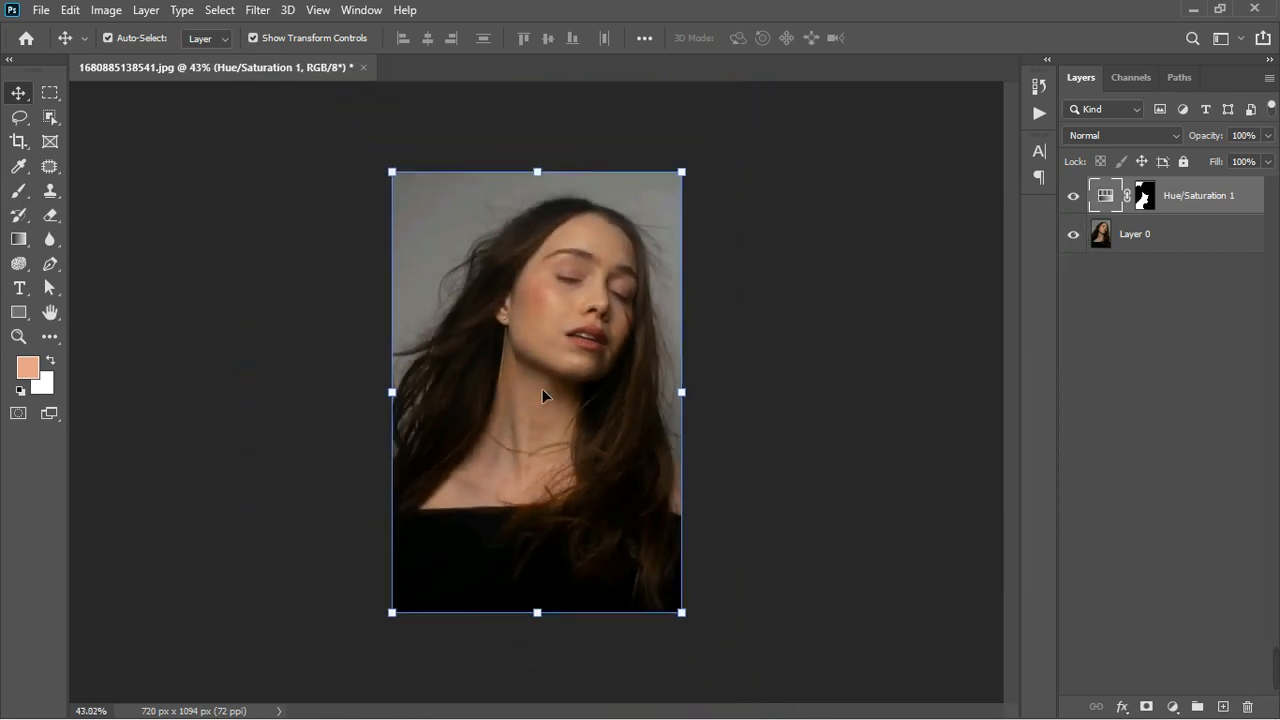
pyautogui.scroll(2, 545, 390)
pyautogui.click(1073, 197)
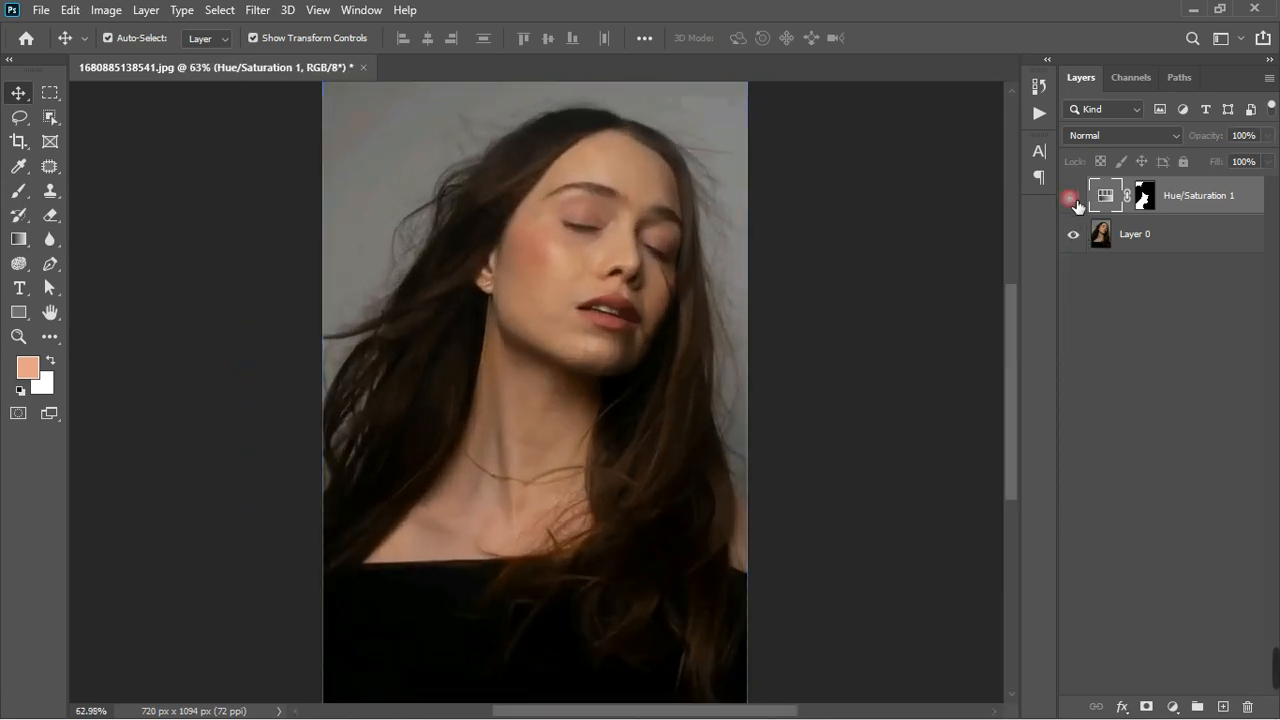
pyautogui.click(1073, 197)
# Fine-tune the Reds Saturation of the Hue/Saturation adjustment to +31 and close its settings.
pyautogui.doubleClick(1118, 200)
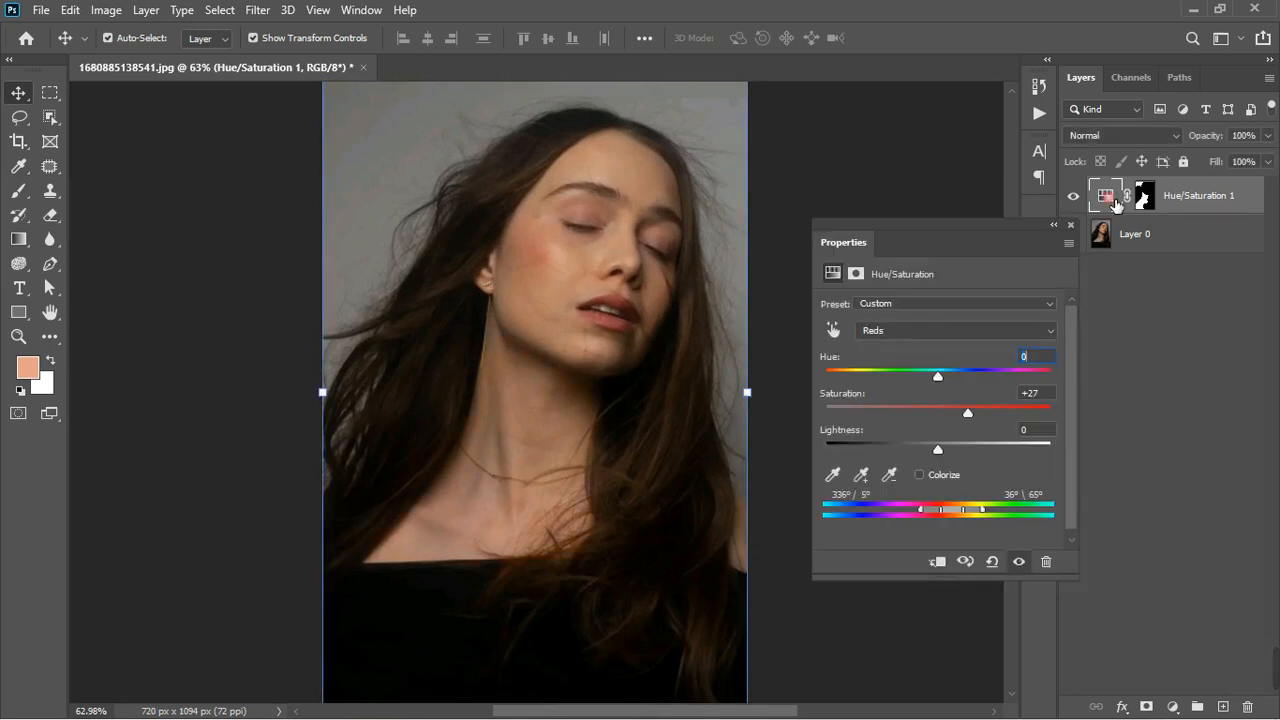
pyautogui.click(916, 331)
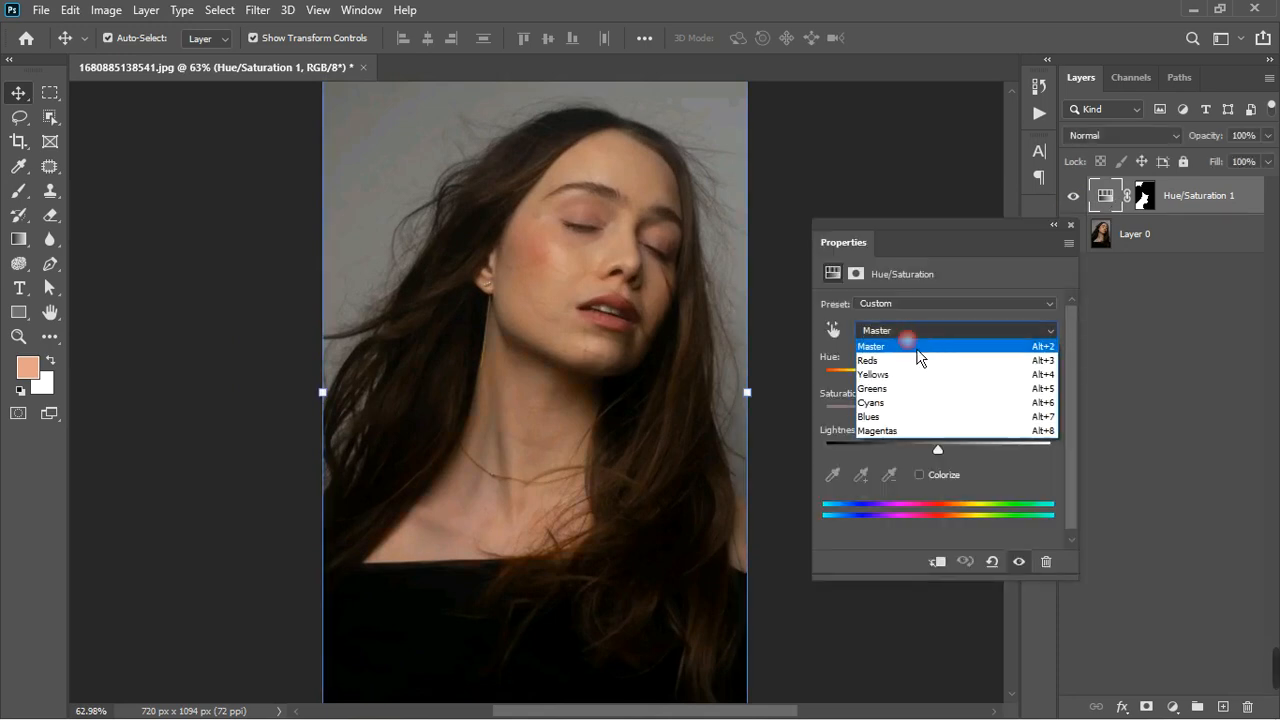
pyautogui.click(914, 346)
pyautogui.moveTo(976, 425); pyautogui.dragTo(984, 420)
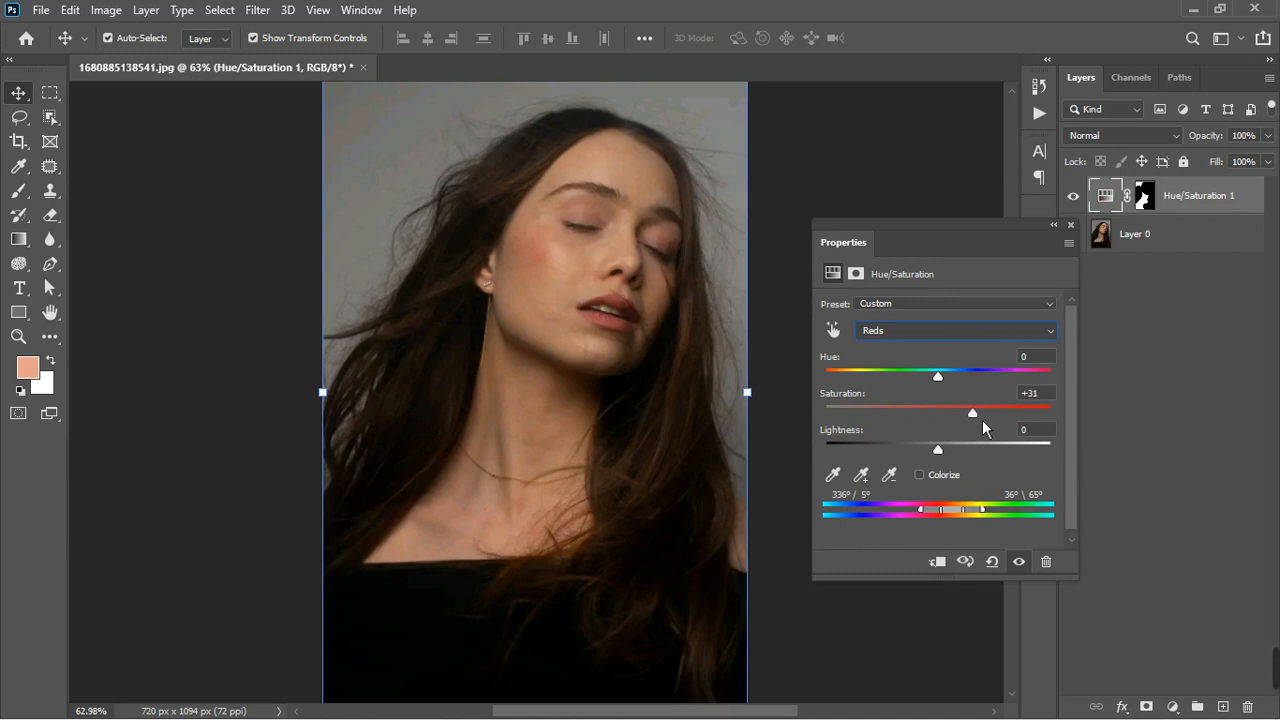
pyautogui.click(1071, 226)
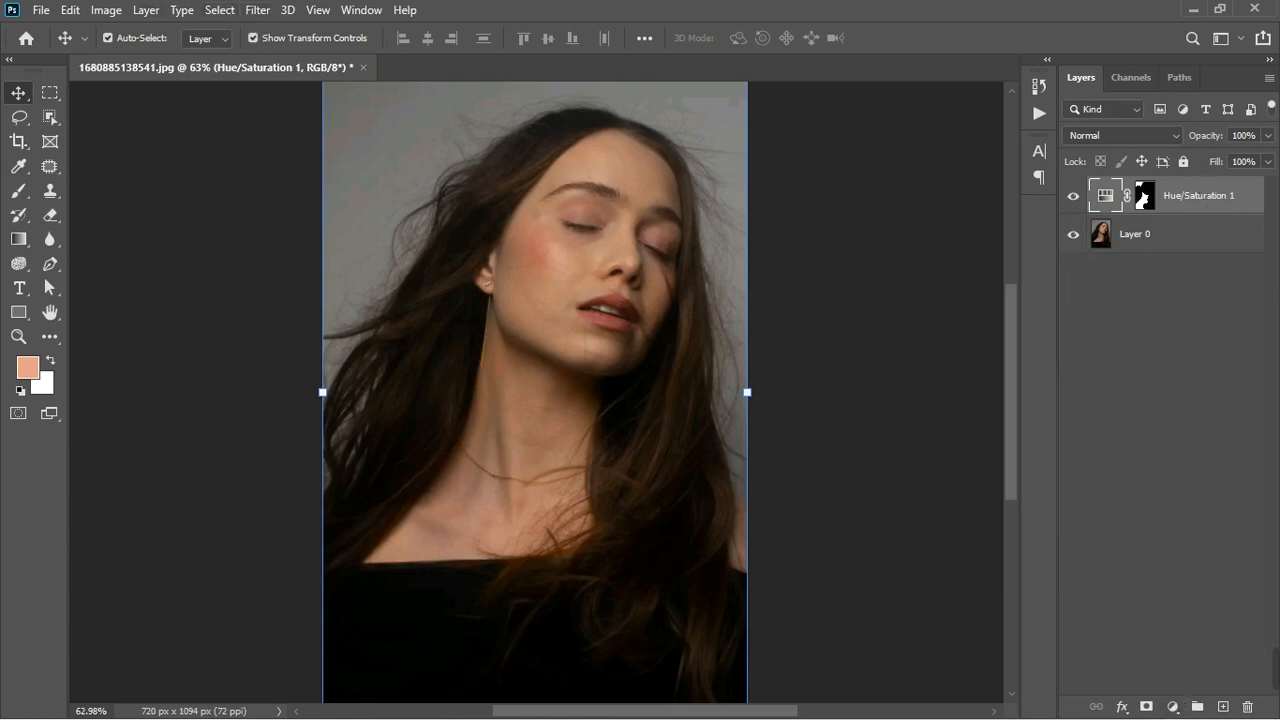
# Hide the Hue/Saturation 1 layer and select the skin with Color Range by sampling several tones on the neck and chest.
pyautogui.click(1073, 196)
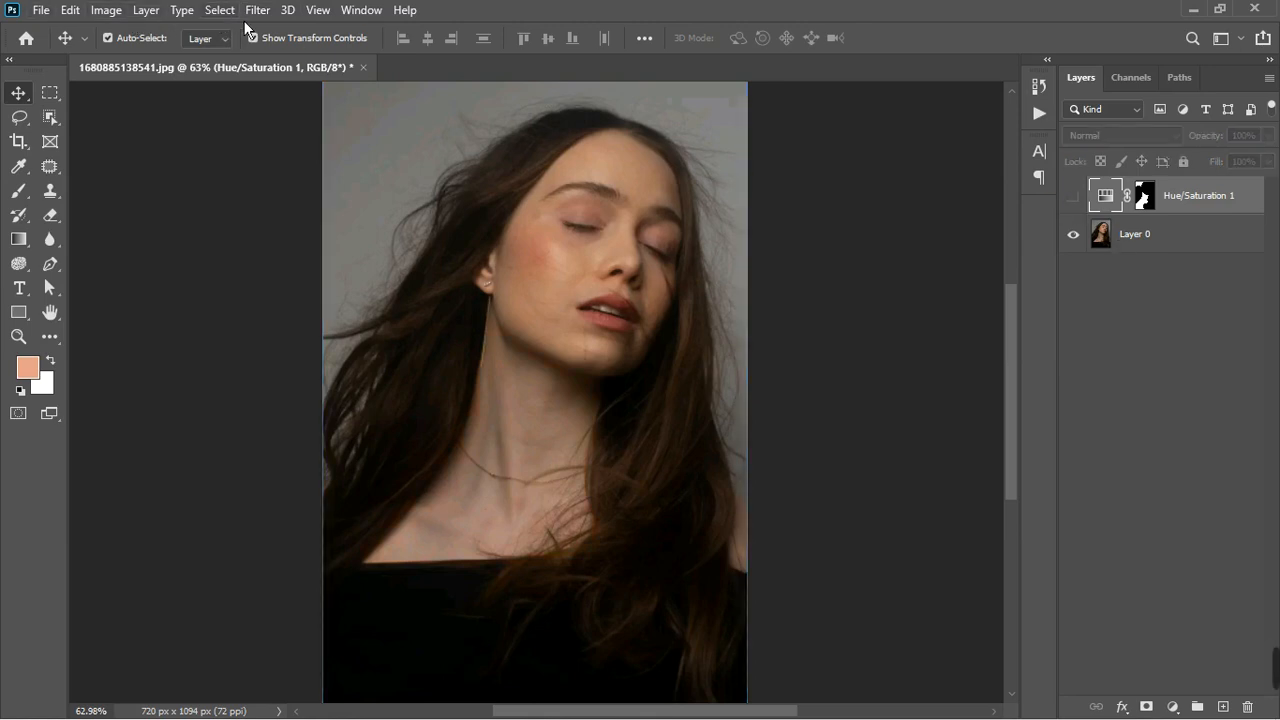
pyautogui.click(258, 10)
pyautogui.moveTo(219, 10)
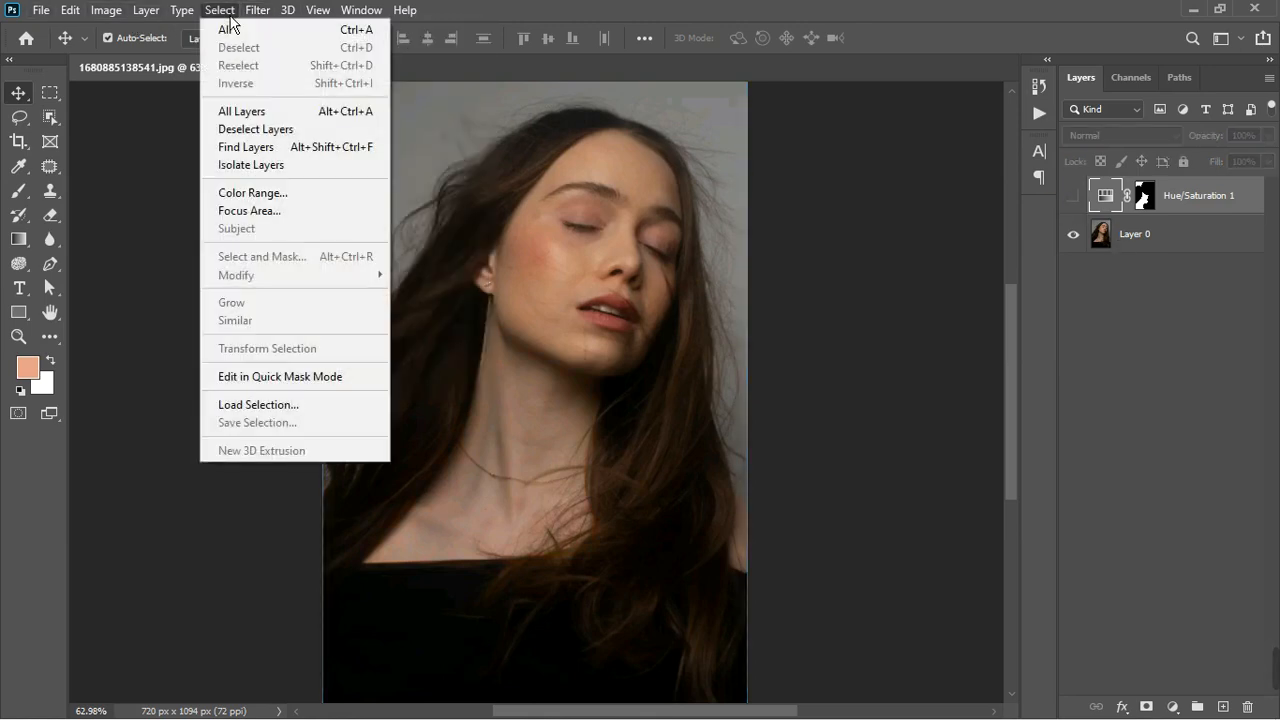
pyautogui.click(262, 192)
pyautogui.click(503, 392)
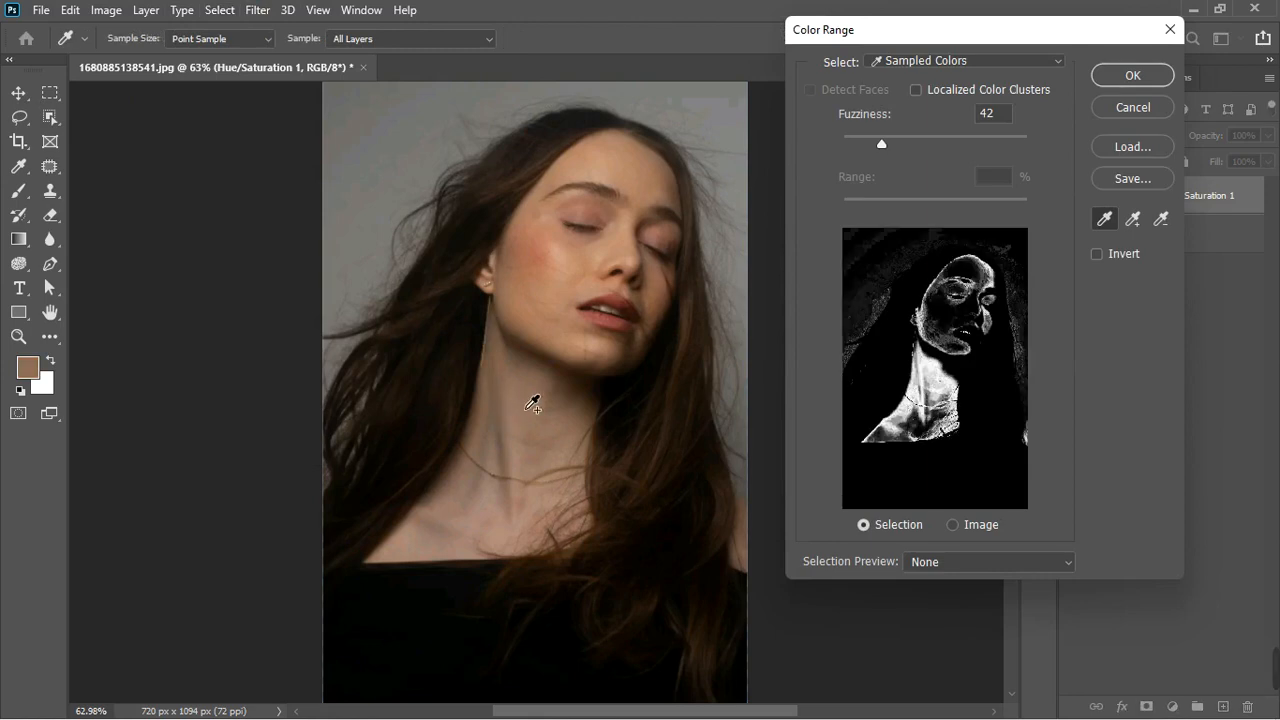
pyautogui.click(474, 503)
pyautogui.click(445, 527)
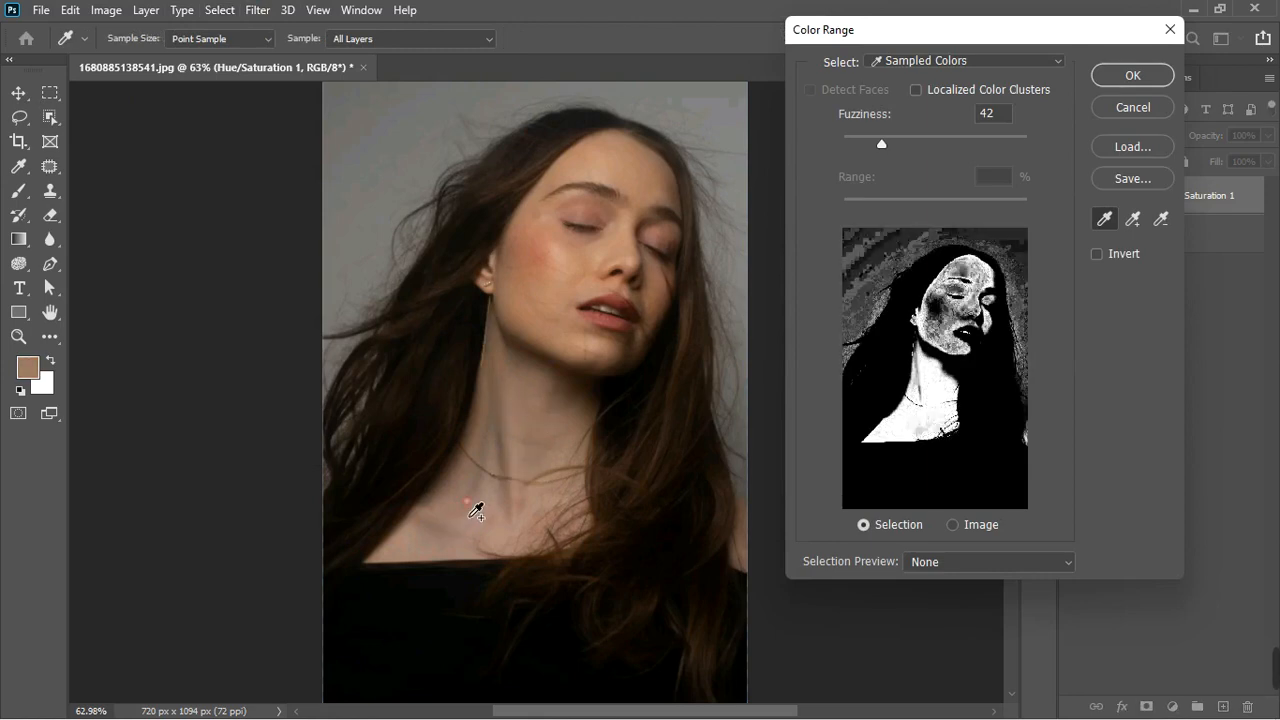
pyautogui.click(1133, 77)
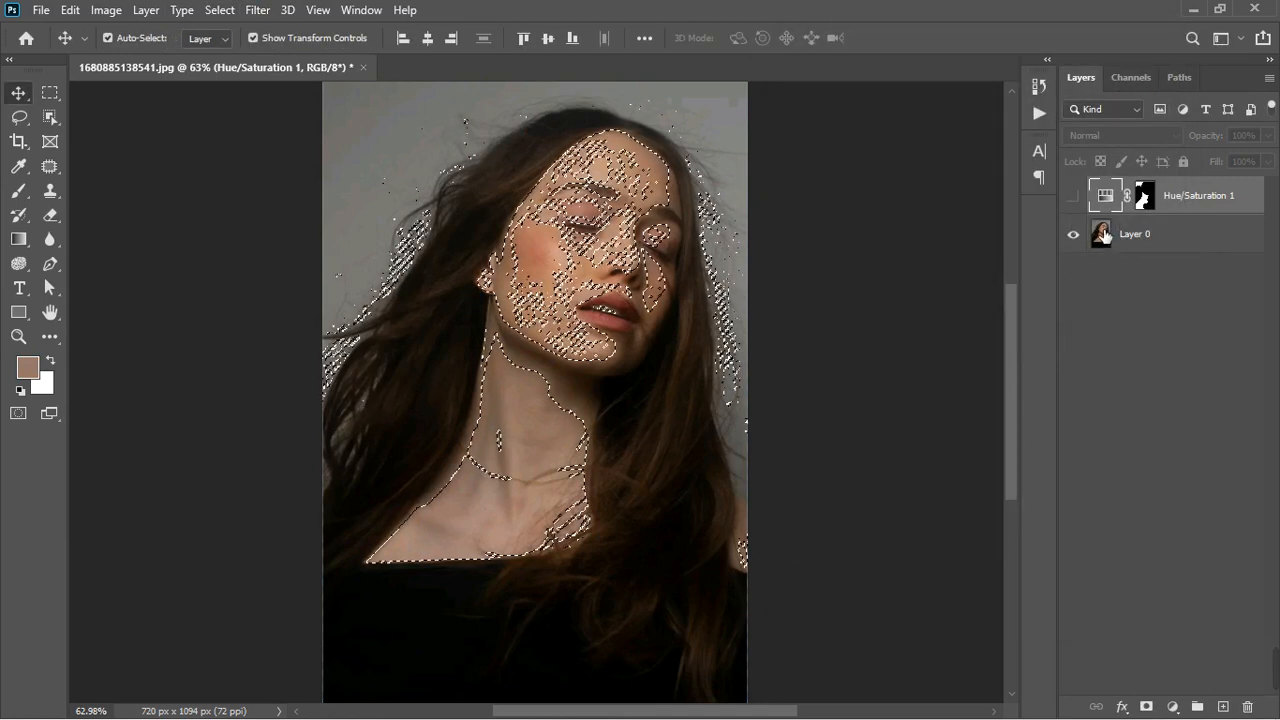
# Add a second Hue/Saturation adjustment layer masked by the skin selection, leaving its settings at default.
pyautogui.click(1173, 707)
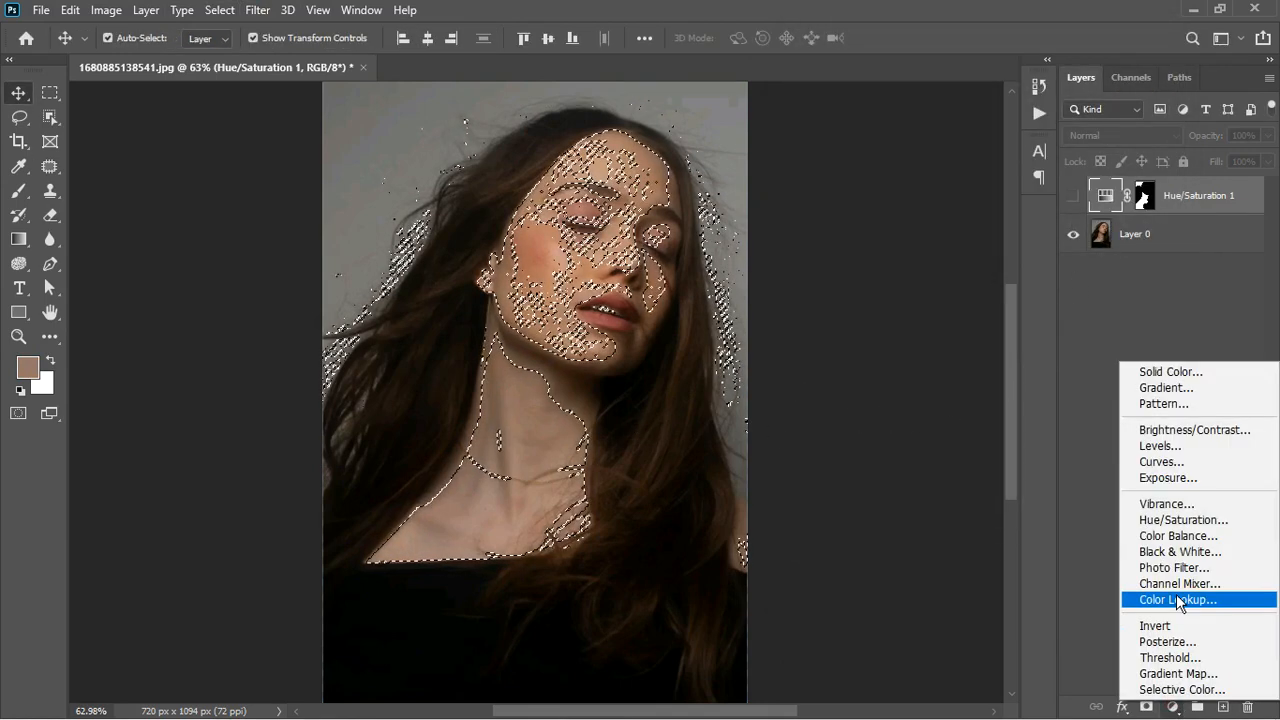
pyautogui.click(1183, 520)
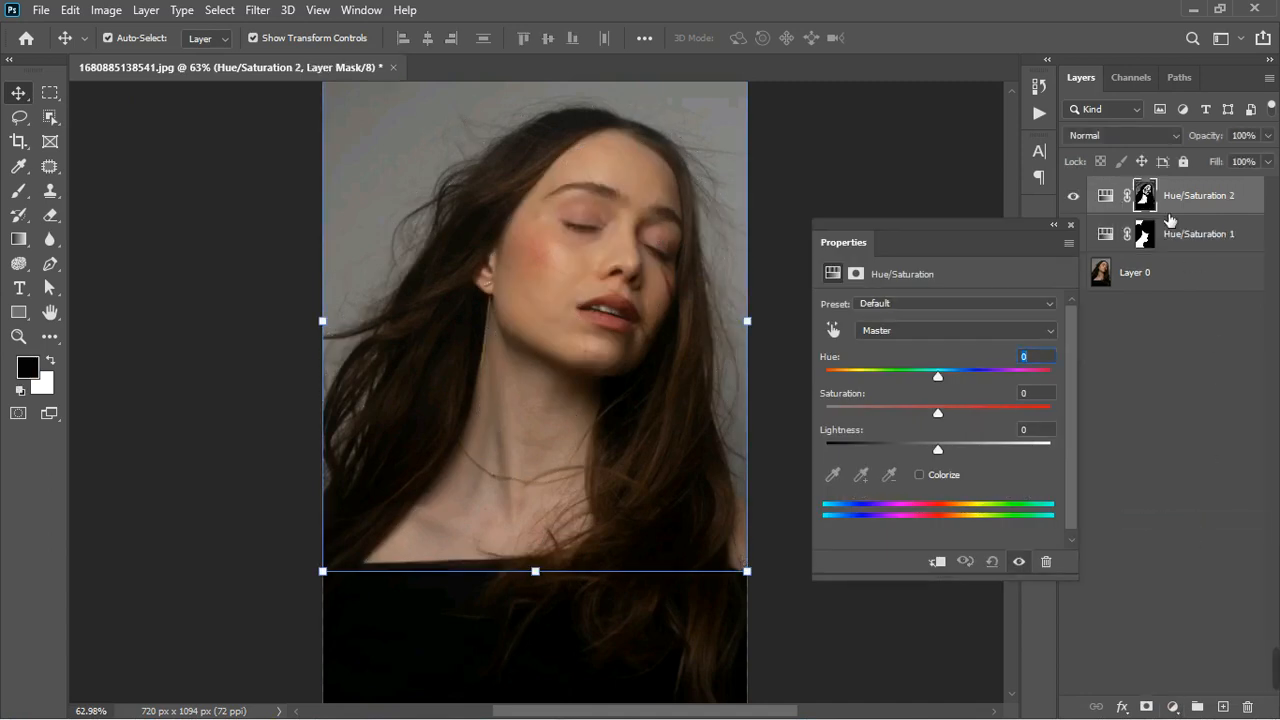
pyautogui.click(1070, 227)
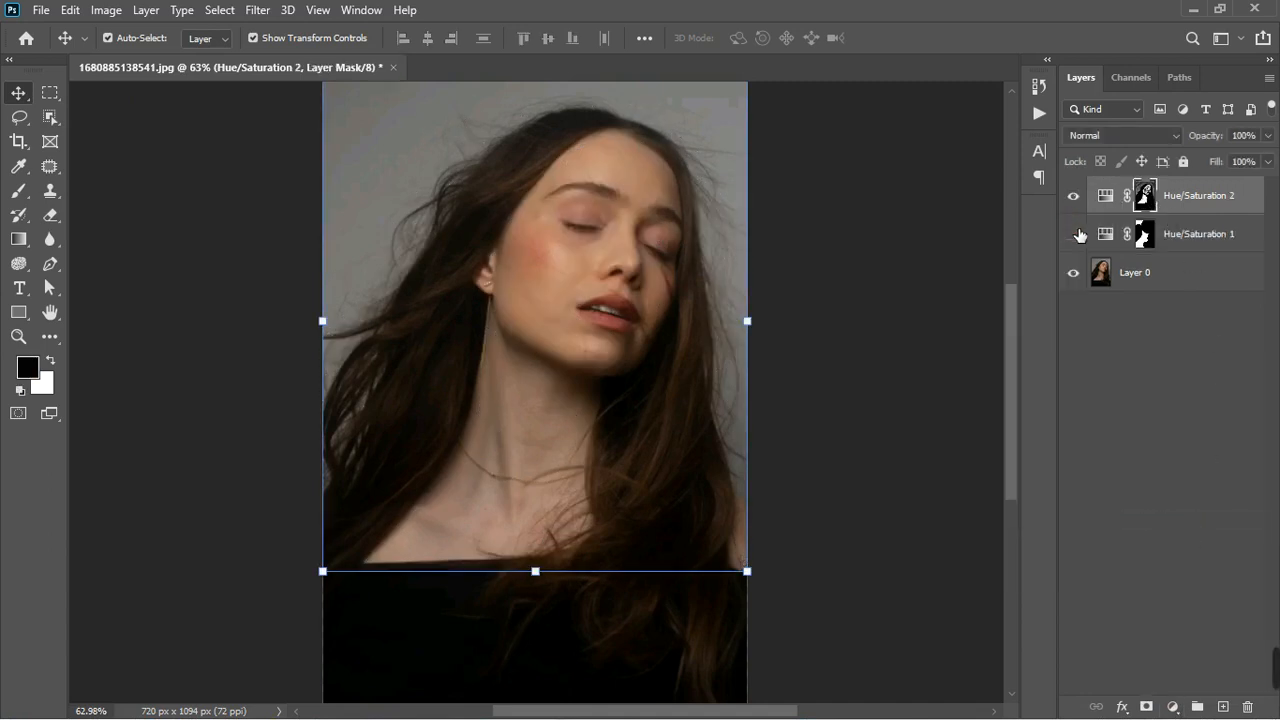
# Display the Hue/Saturation 2 mask alone, paint the face and ear black with the Brush tool, and return to the normal image view.
pyautogui.doubleClick(1146, 204)
pyautogui.keyDown('alt'); pyautogui.click(1146, 204); pyautogui.keyUp('alt')
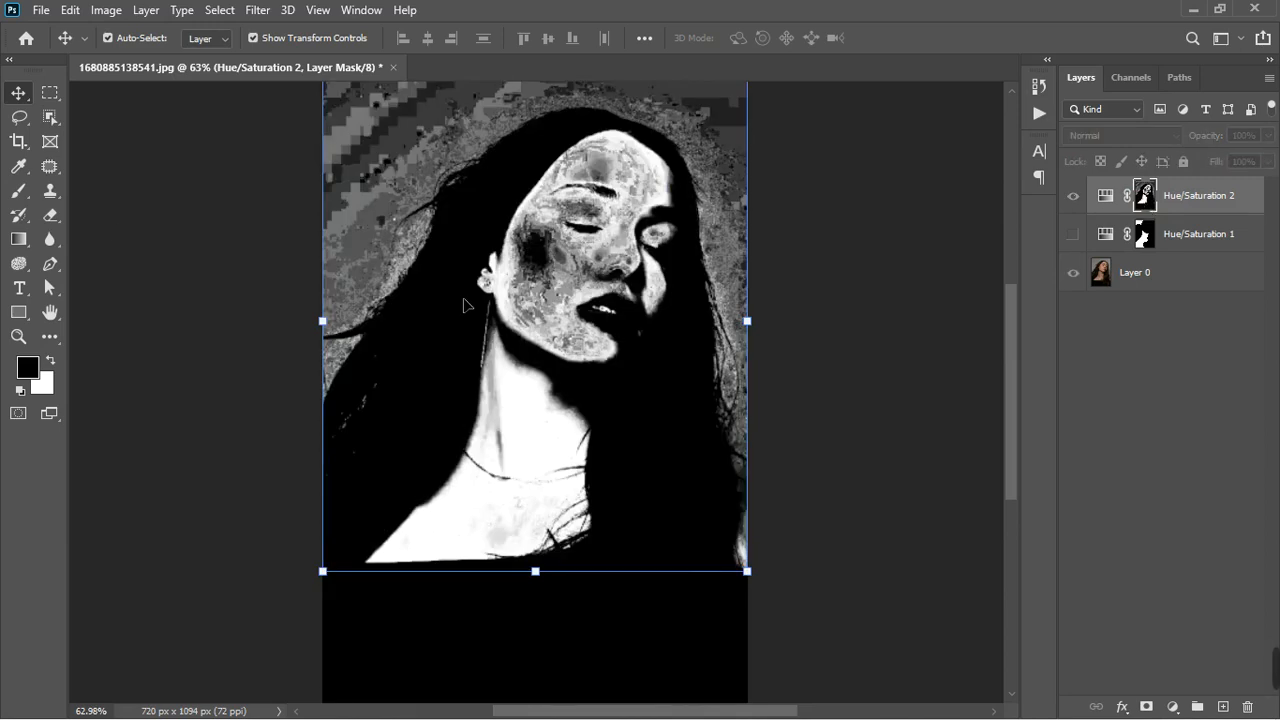
pyautogui.click(22, 192)
pyautogui.moveTo(612, 193)
pyautogui.mouseDown()
pyautogui.moveTo(555, 262)
pyautogui.moveTo(543, 223)
pyautogui.moveTo(564, 278)
pyautogui.moveTo(623, 286)
pyautogui.moveTo(594, 286)
pyautogui.mouseUp()
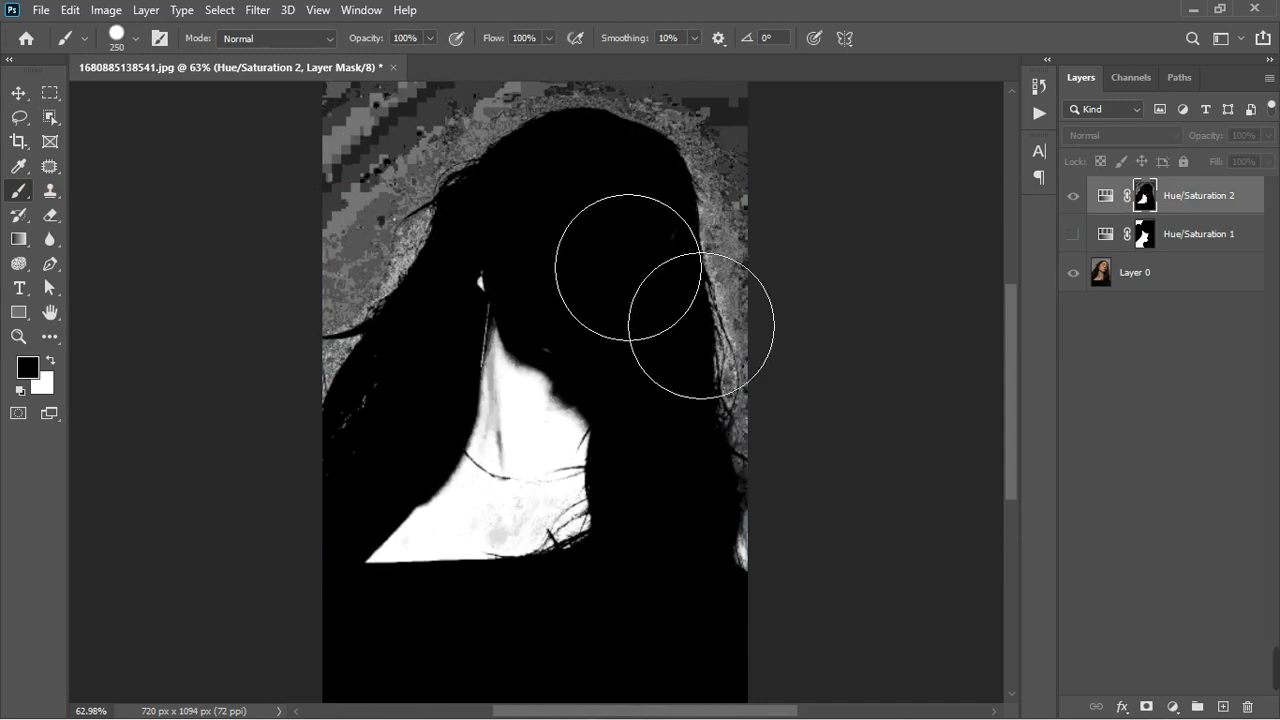
pyautogui.click(538, 239)
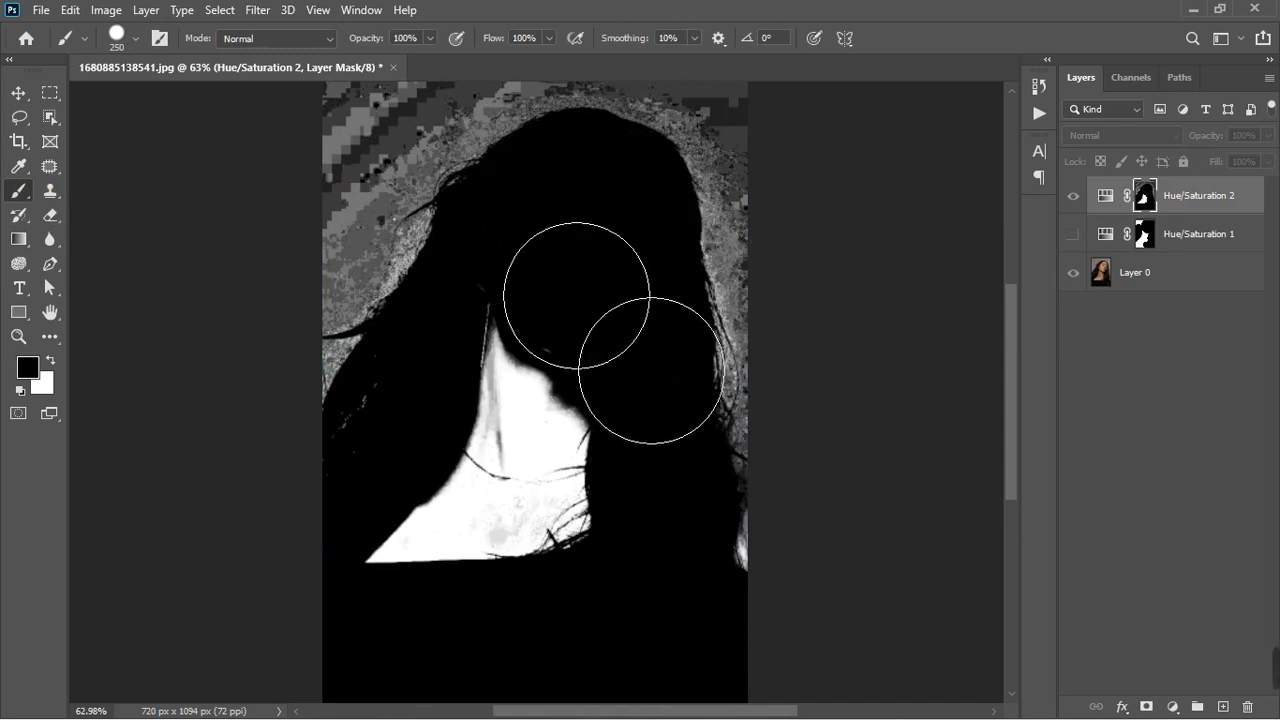
pyautogui.click(636, 341)
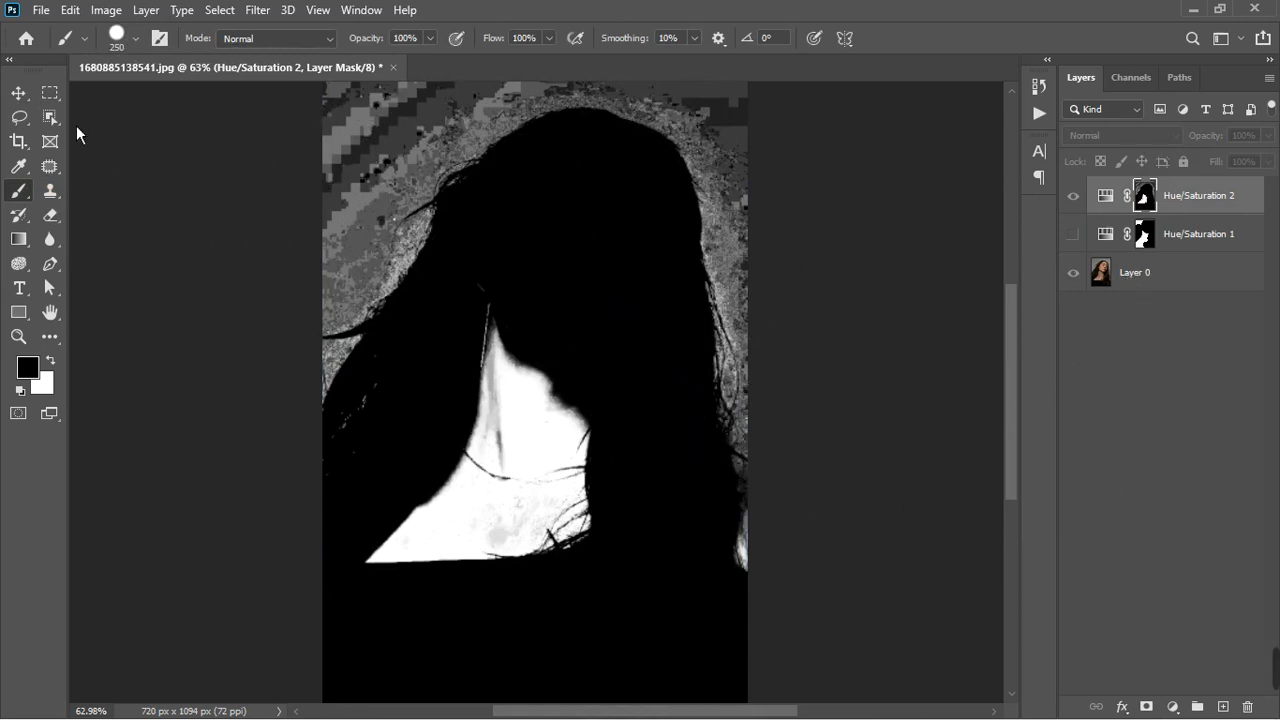
pyautogui.click(18, 92)
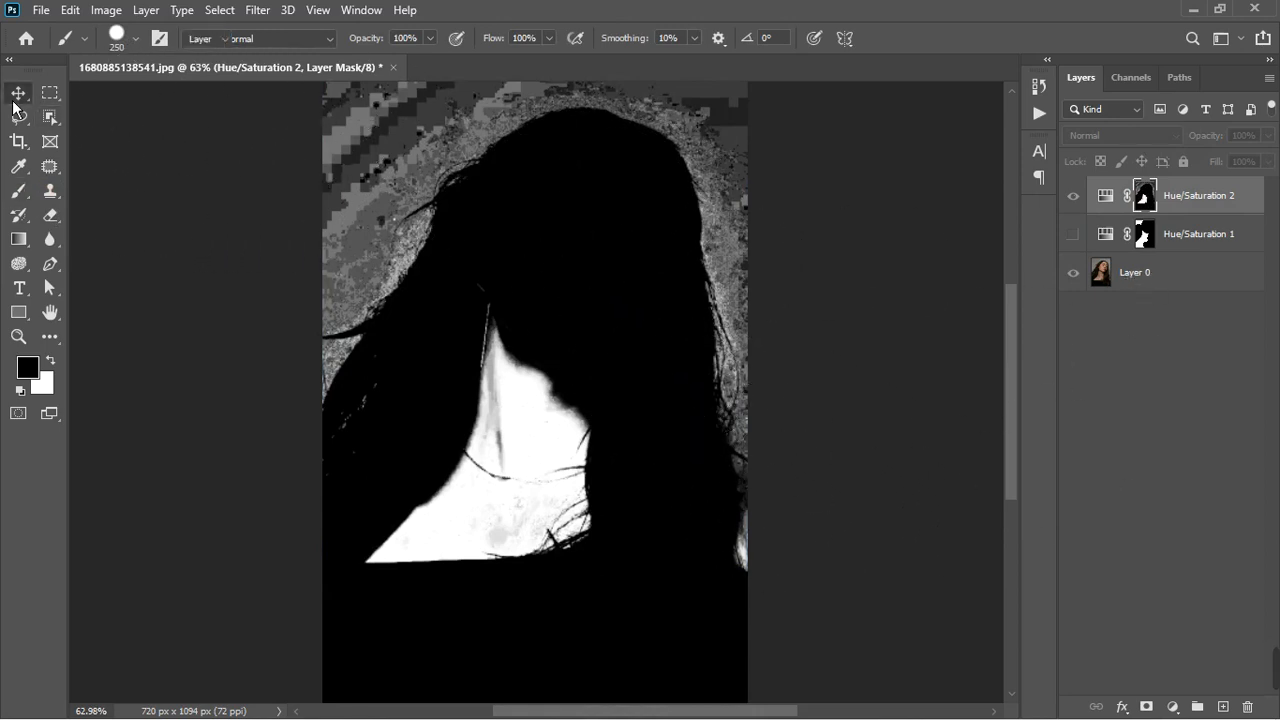
pyautogui.keyDown('alt'); pyautogui.click(1147, 197); pyautogui.keyUp('alt')
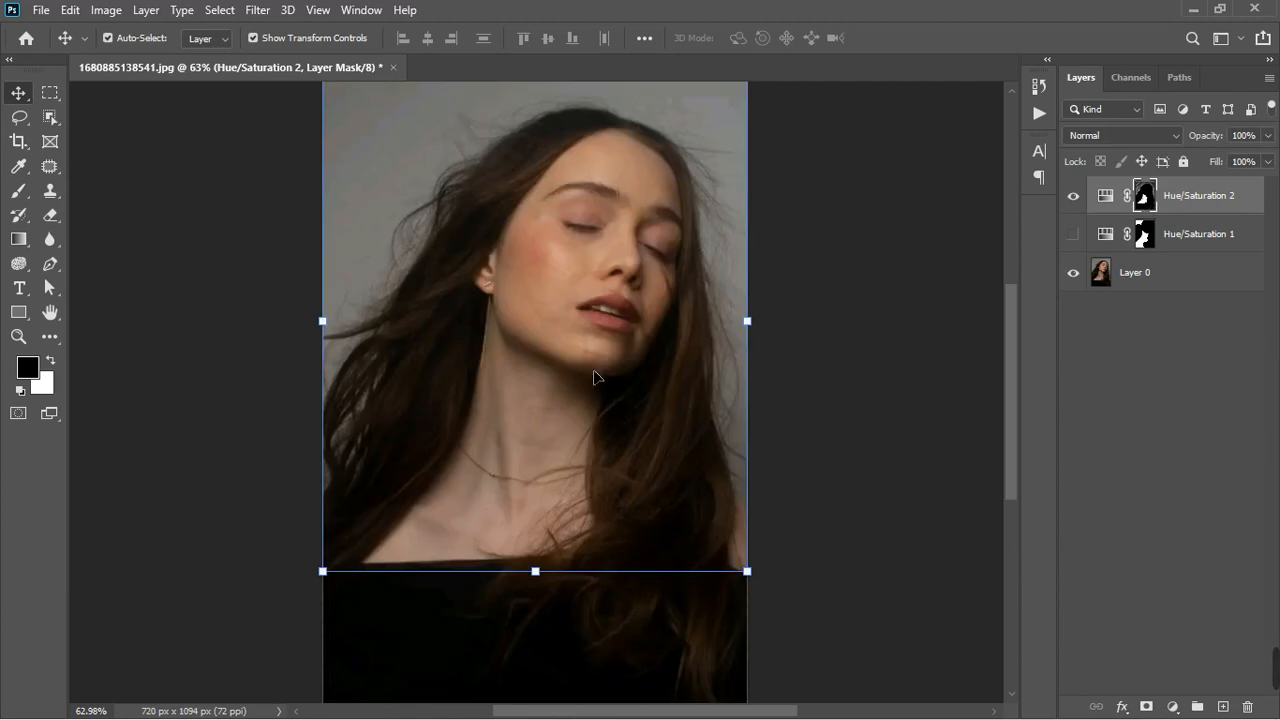
# Raise the Master Saturation of the Hue/Saturation 2 adjustment to match the neck and chest with the face.
pyautogui.scroll(-2, 628, 502)
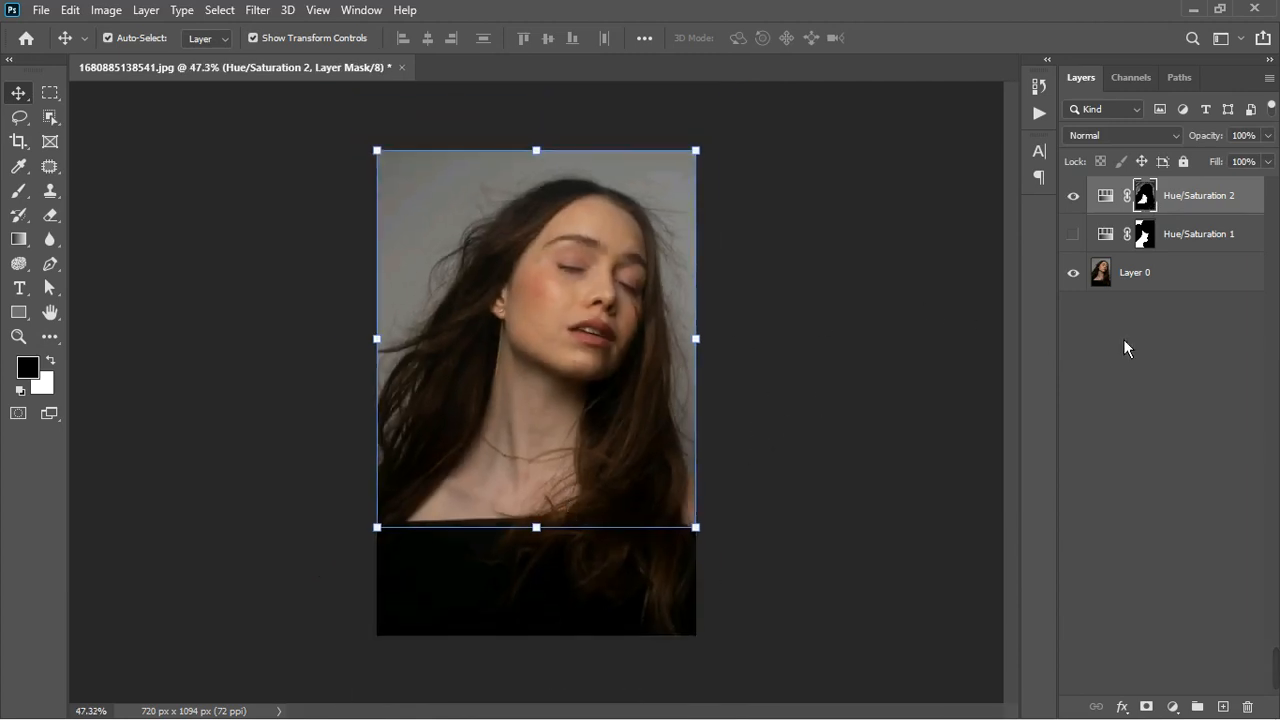
pyautogui.doubleClick(1105, 199)
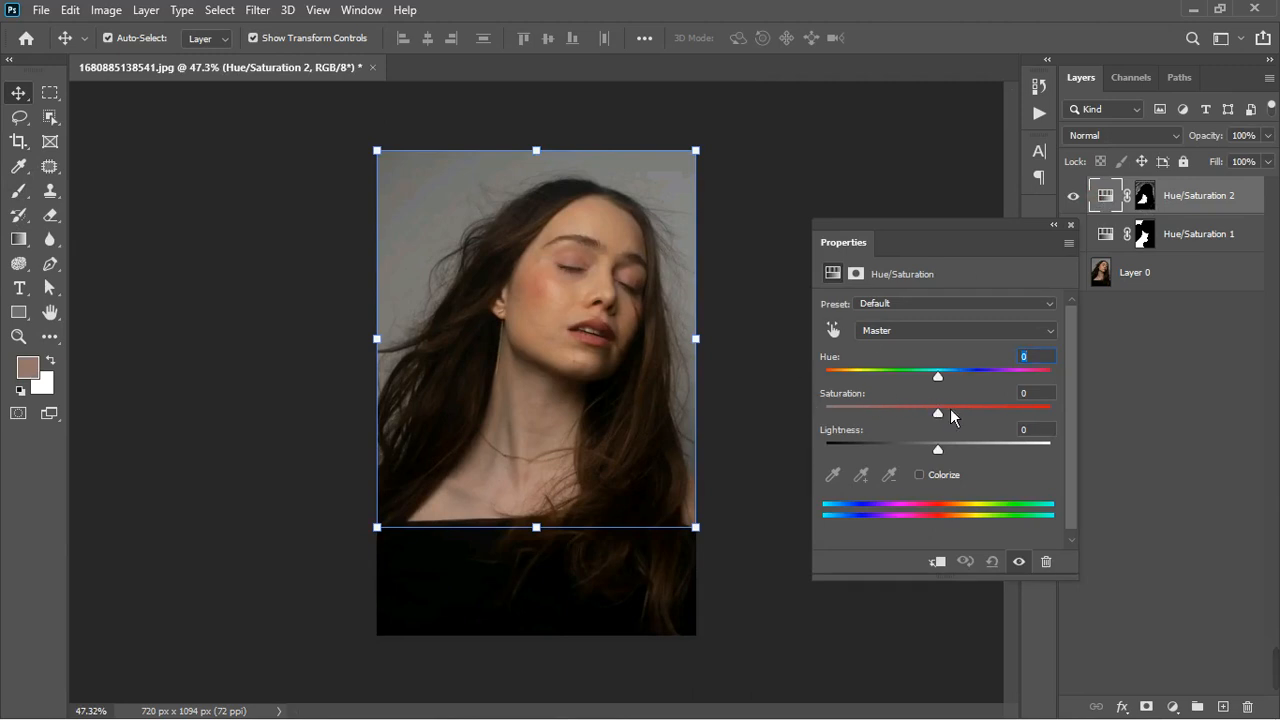
pyautogui.moveTo(944, 414); pyautogui.dragTo(971, 419)
pyautogui.moveTo(978, 420); pyautogui.dragTo(984, 423)
pyautogui.moveTo(981, 422); pyautogui.dragTo(980, 421)
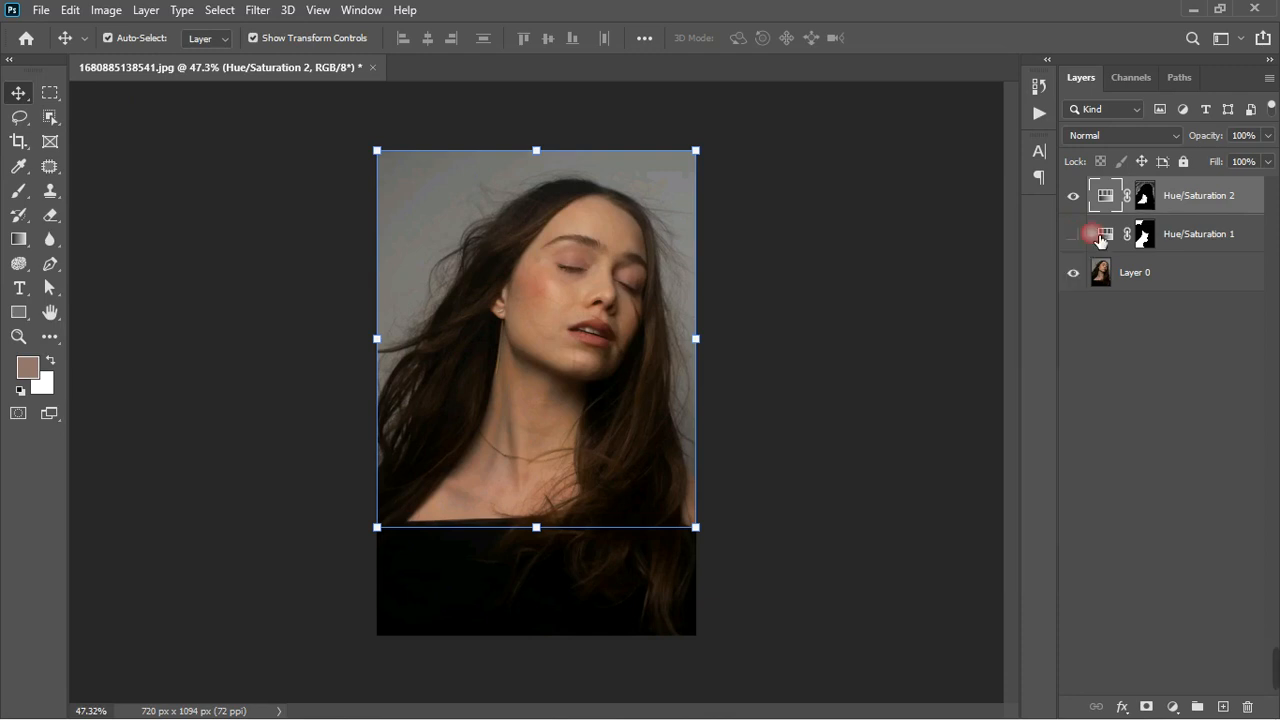
# Open the Hue/Saturation 1 adjustment's settings and check its Reds range.
pyautogui.doubleClick(1108, 242)
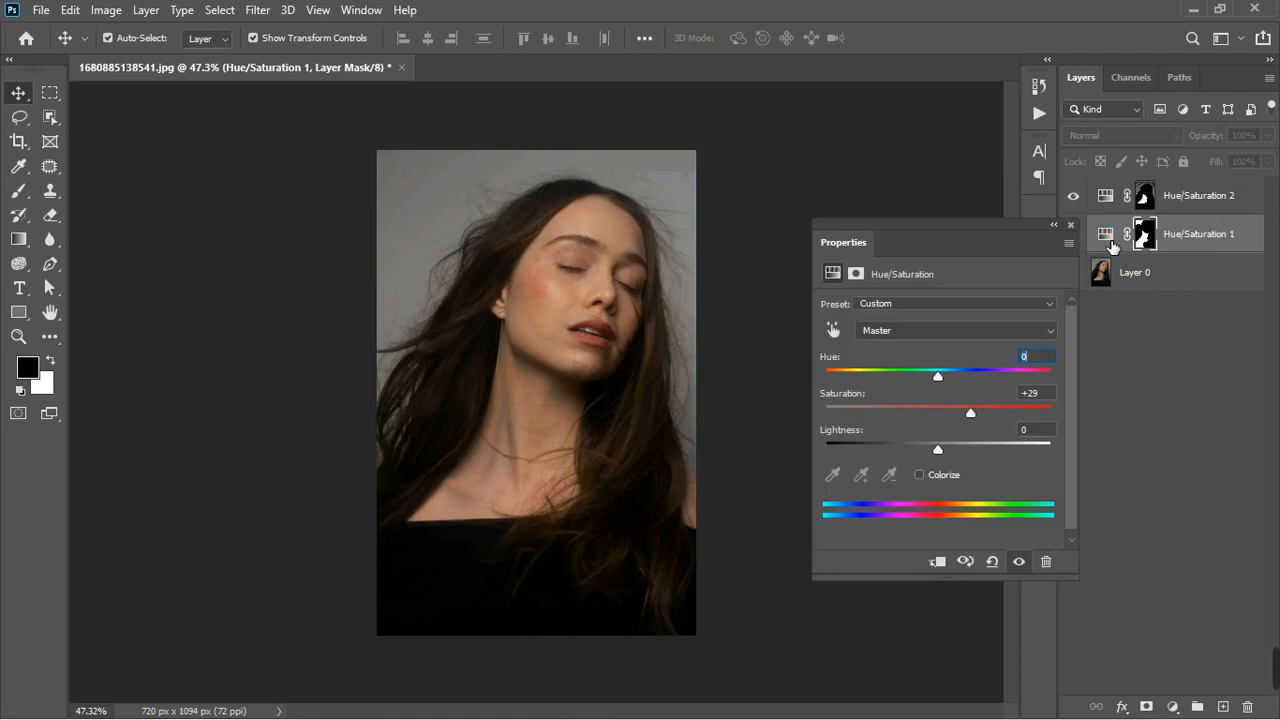
pyautogui.click(949, 335)
pyautogui.click(941, 361)
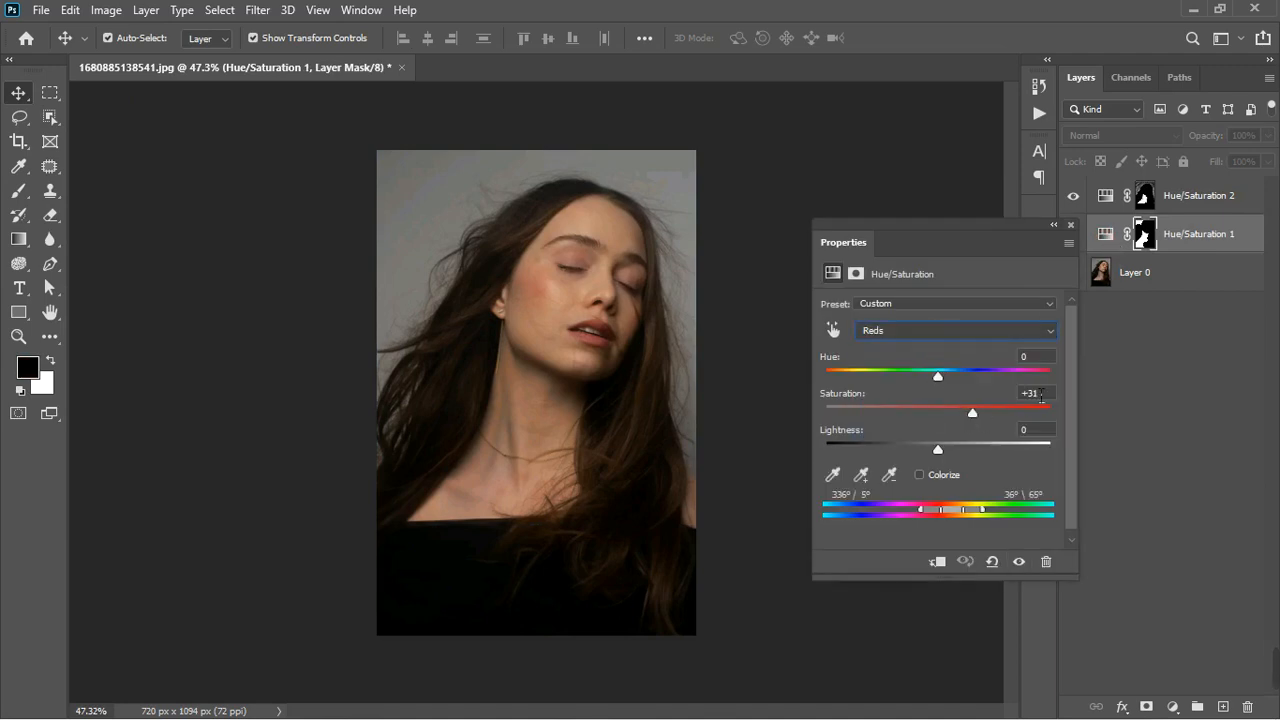
# Compare the Hue/Saturation 1 and Hue/Saturation 2 results by toggling their visibility, leaving only Hue/Saturation 2 shown.
pyautogui.click(1072, 228)
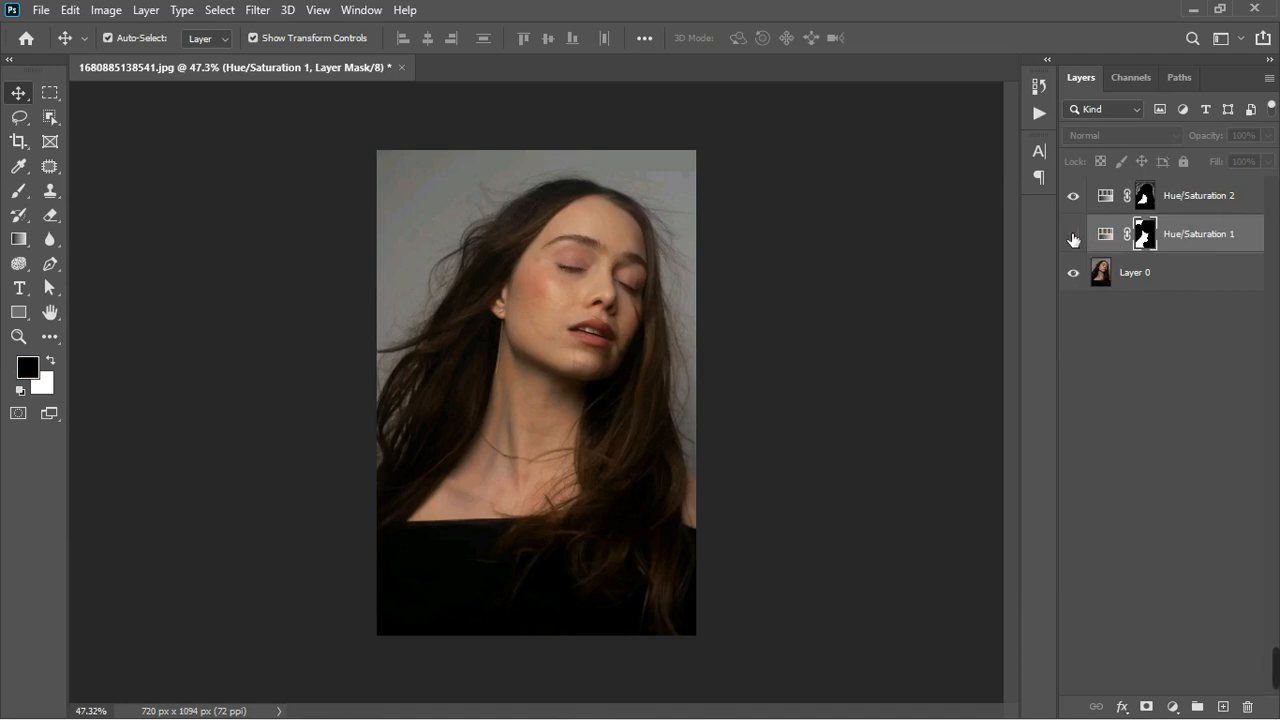
pyautogui.click(1072, 233)
pyautogui.click(1073, 237)
pyautogui.click(1073, 195)
pyautogui.click(1073, 235)
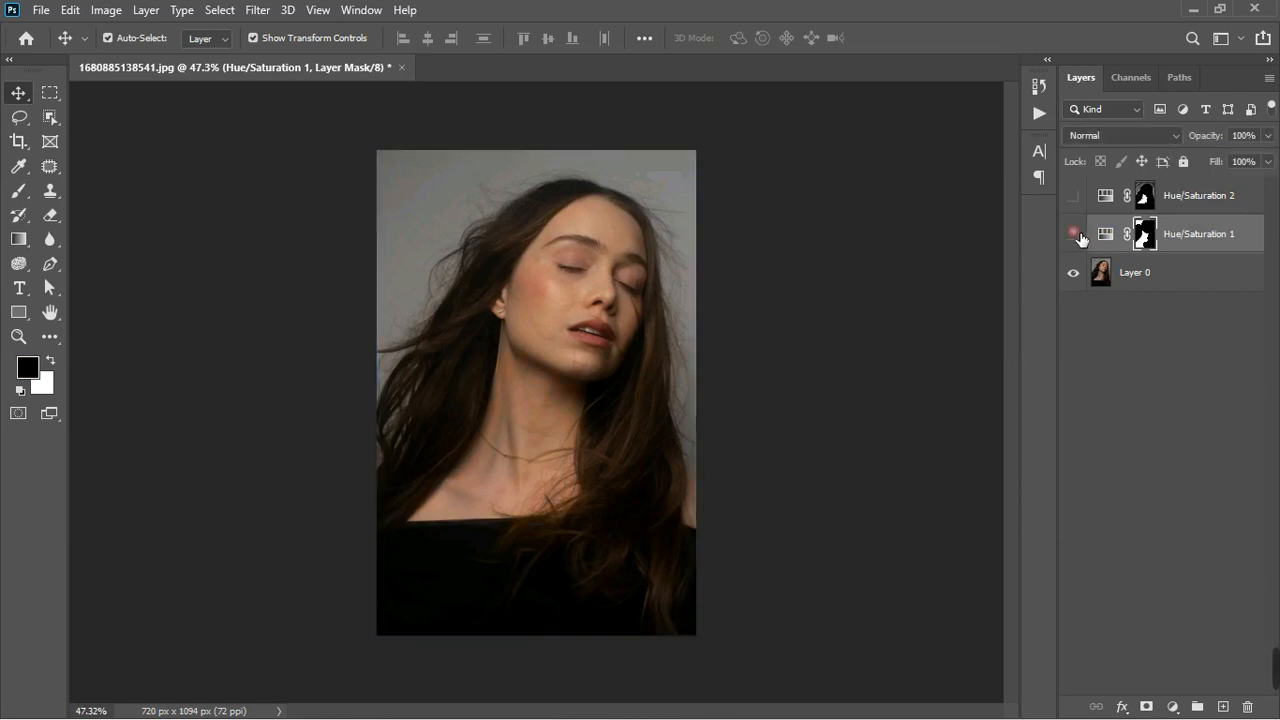
pyautogui.click(1073, 197)
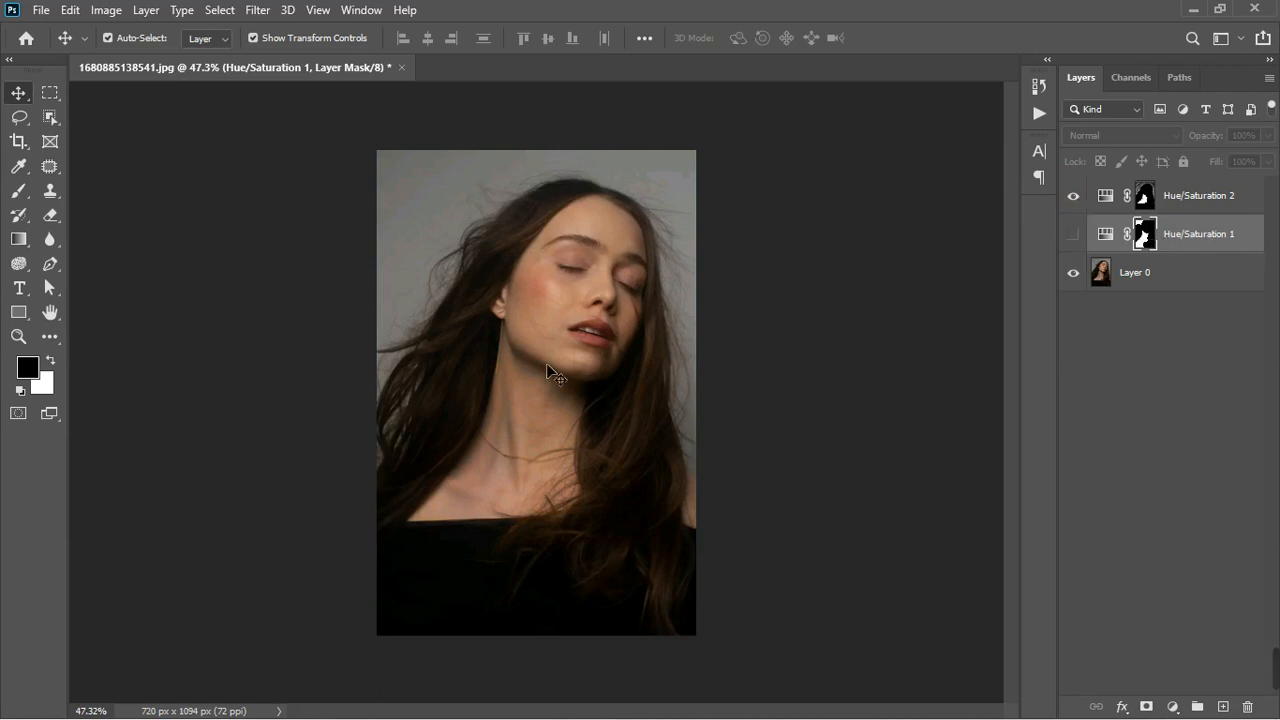
pyautogui.scroll(-2, 556, 300)
pyautogui.scroll(4, 568, 258)
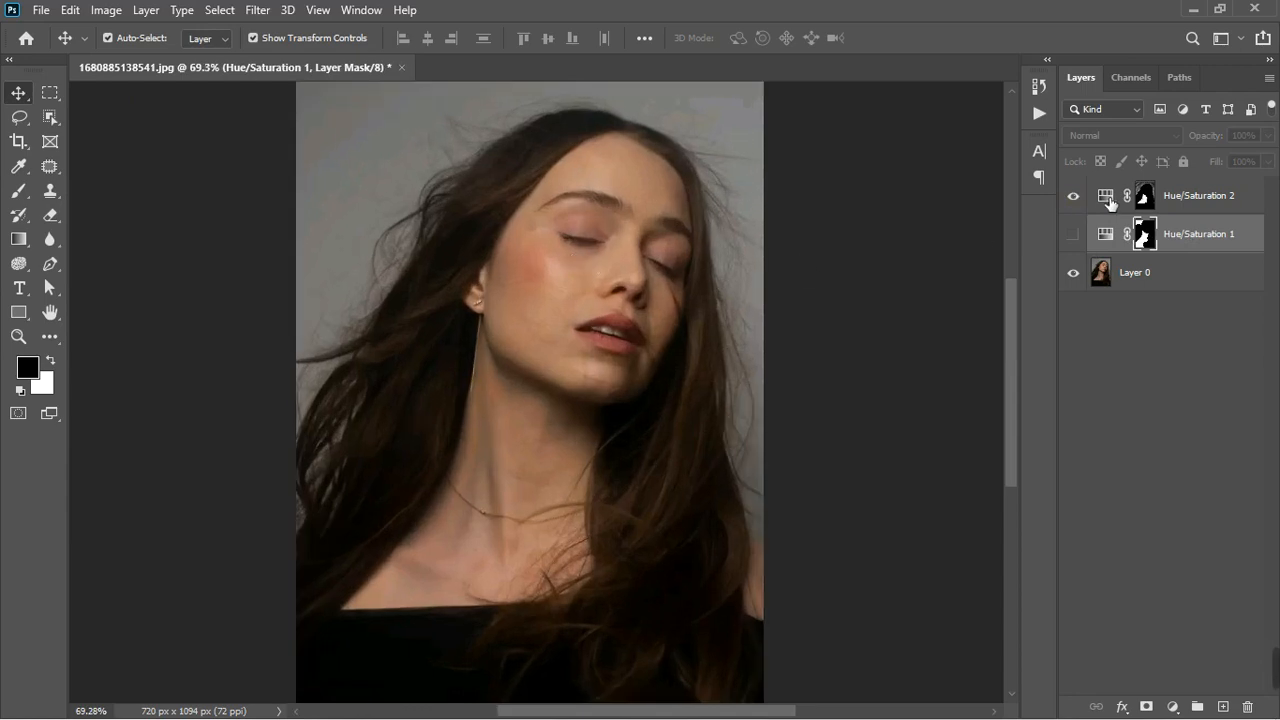
# Stamp all visible layers into a new layer above Hue/Saturation 2 and duplicate it twice.
pyautogui.click(1238, 207)
pyautogui.hotkey('ctrl', 'shift', 'alt', 'e')
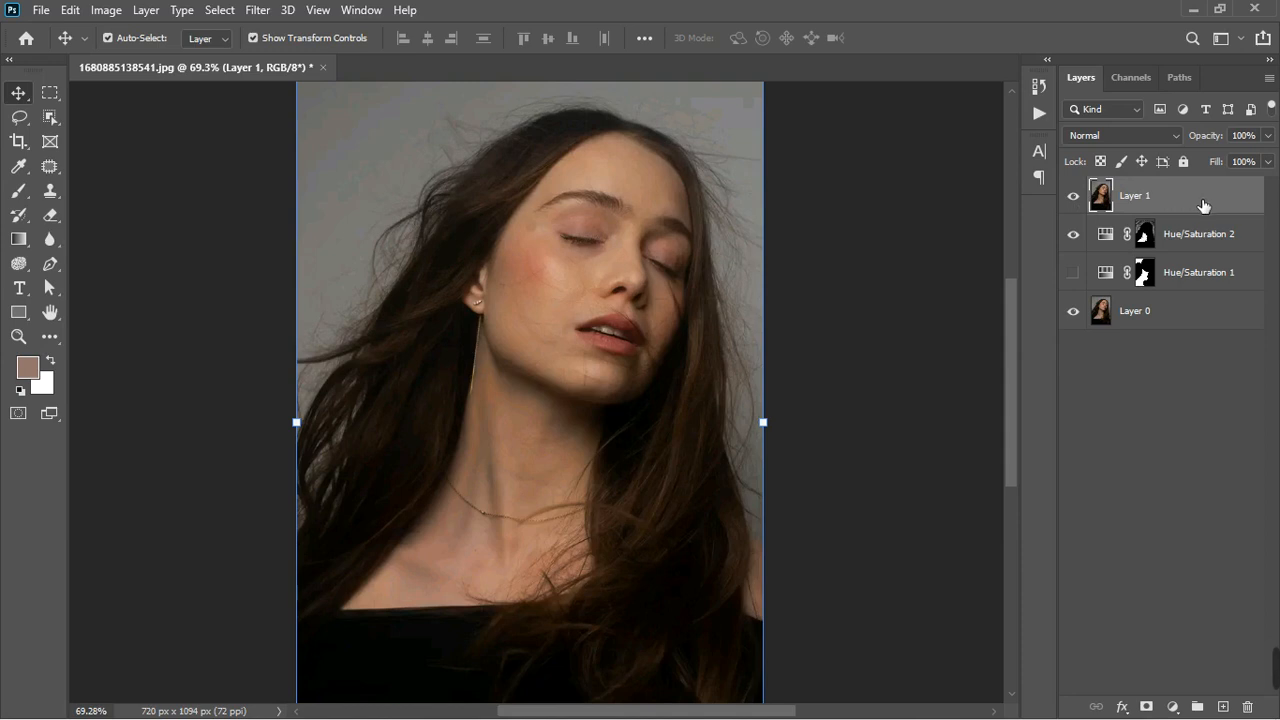
pyautogui.hotkey('ctrl', 'j')
pyautogui.hotkey('ctrl', 'j')
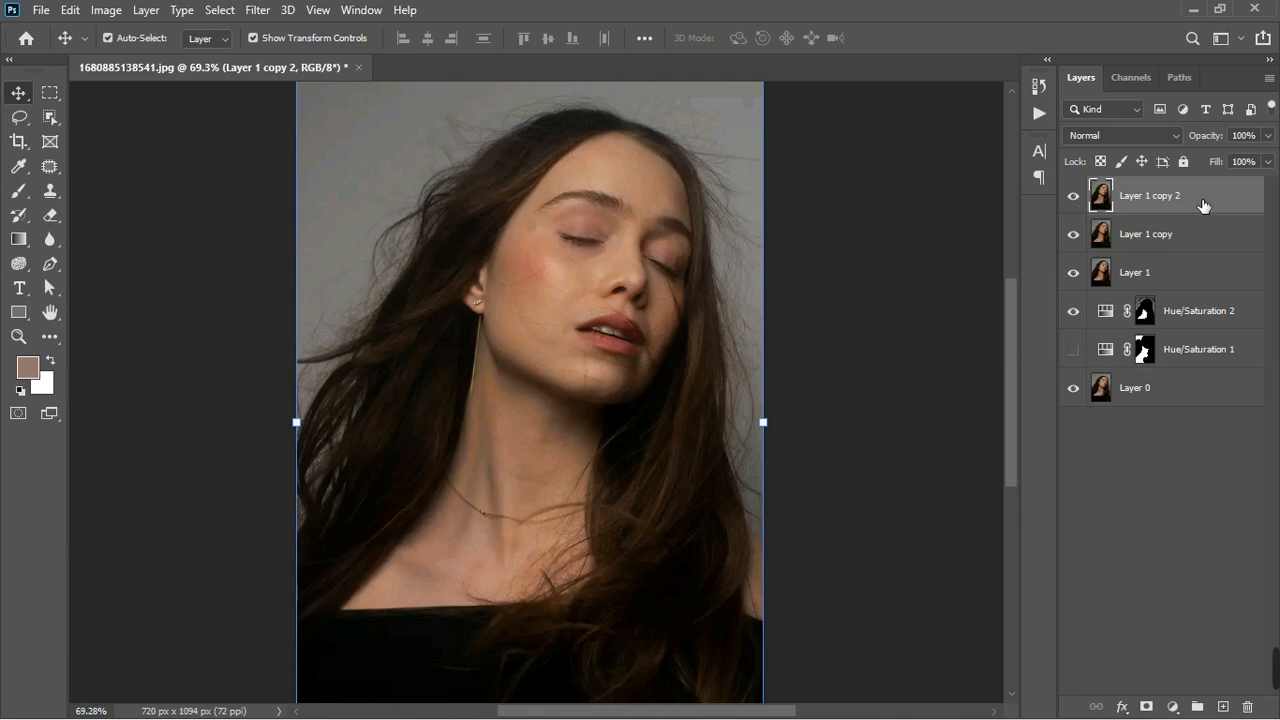
# Rename the lower duplicate of Layer 1 as COLOR and the upper duplicate as TEXTURE.
pyautogui.doubleClick(1148, 236)
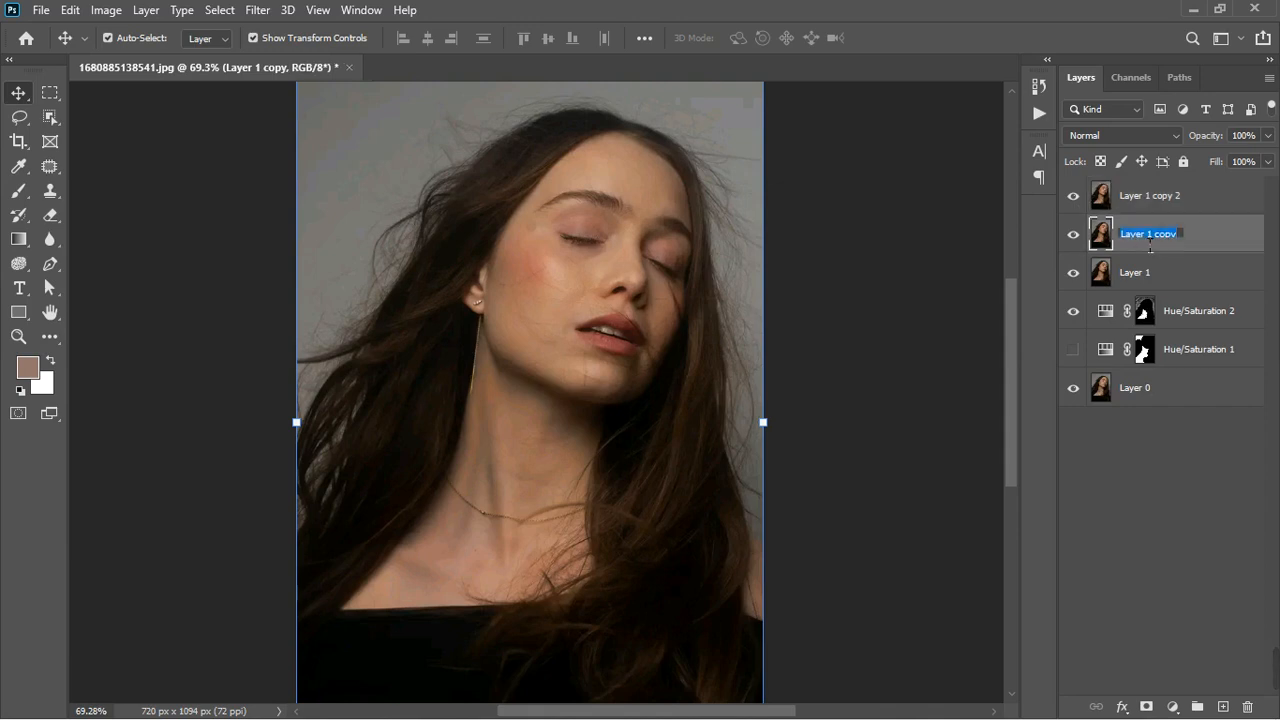
pyautogui.write('COLOR')
pyautogui.press('Return')
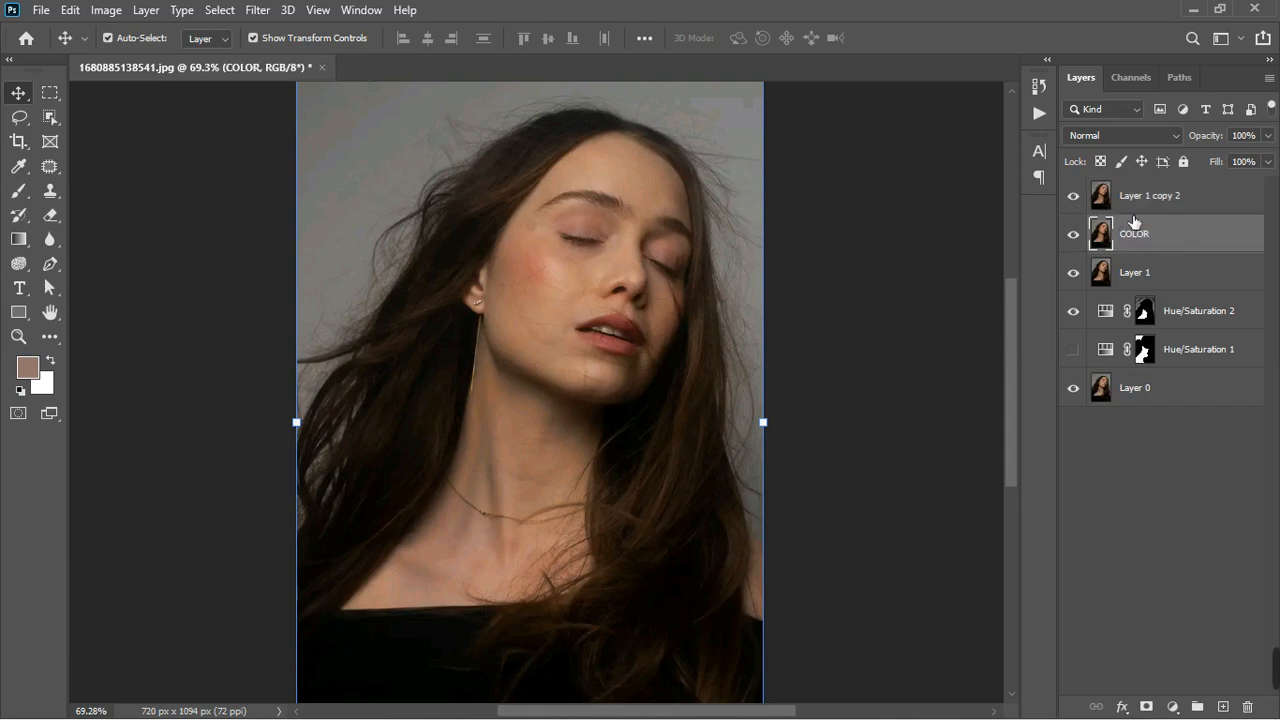
pyautogui.doubleClick(1140, 196)
pyautogui.write('TE')
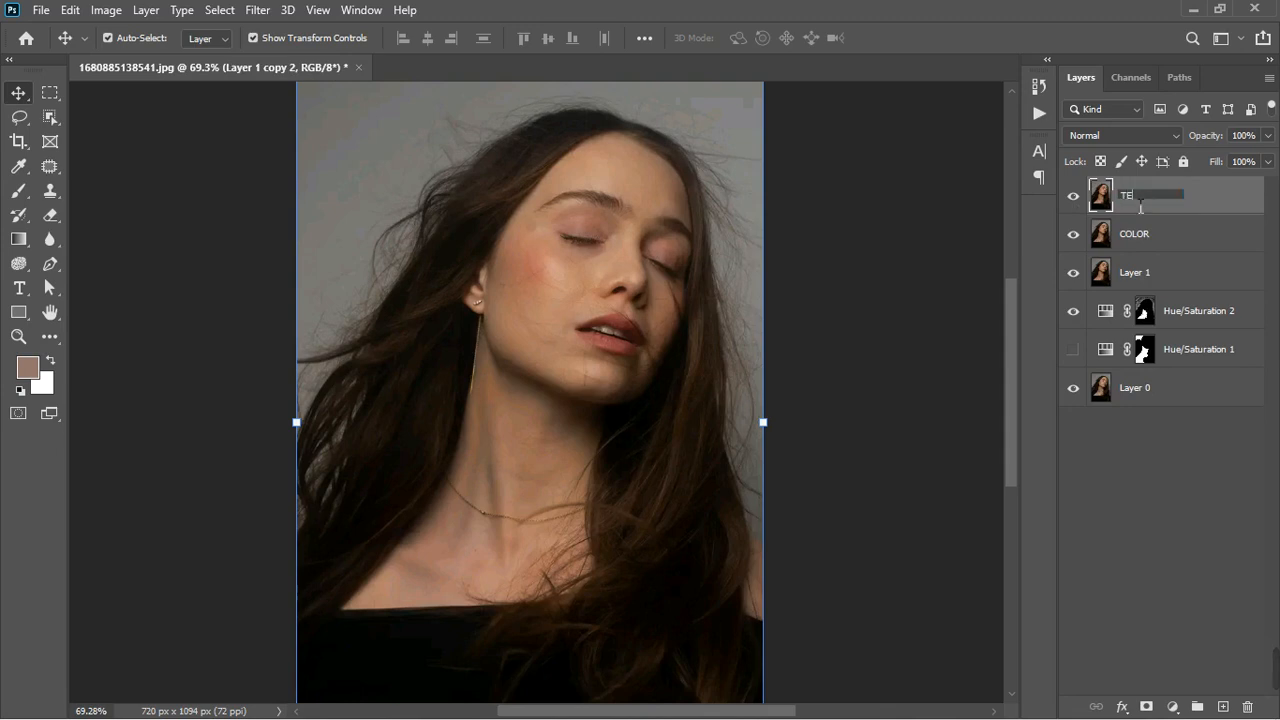
pyautogui.write('XTURE')
pyautogui.press('Return')
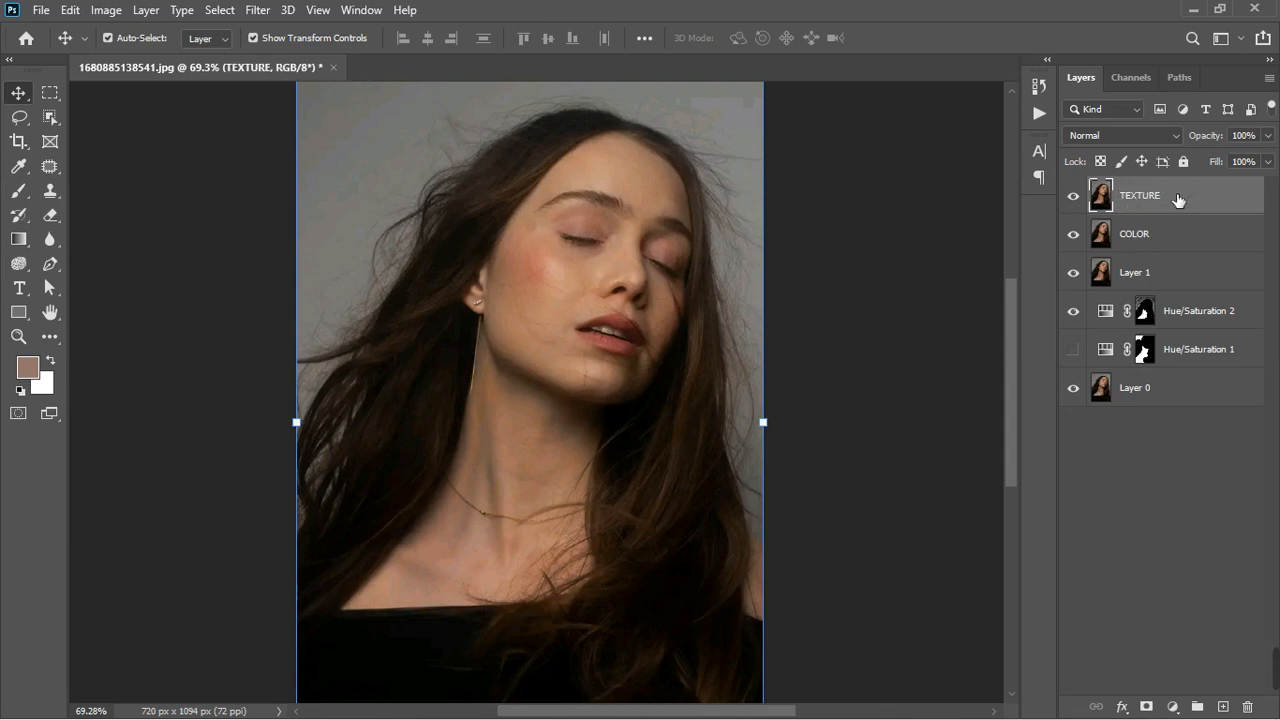
# Hide the TEXTURE layer and apply a Gaussian Blur with a 3.6-pixel radius to the COLOR layer.
pyautogui.click(1073, 196)
pyautogui.click(1138, 235)
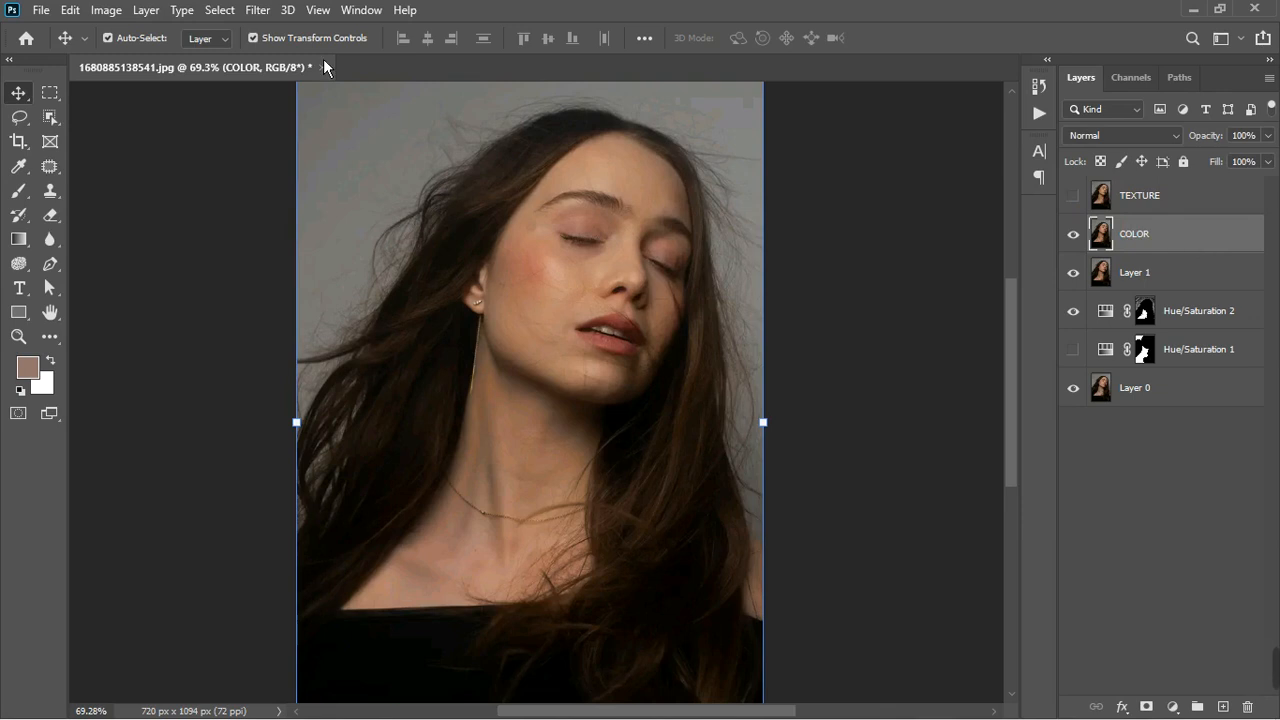
pyautogui.click(262, 12)
pyautogui.moveTo(312, 228)
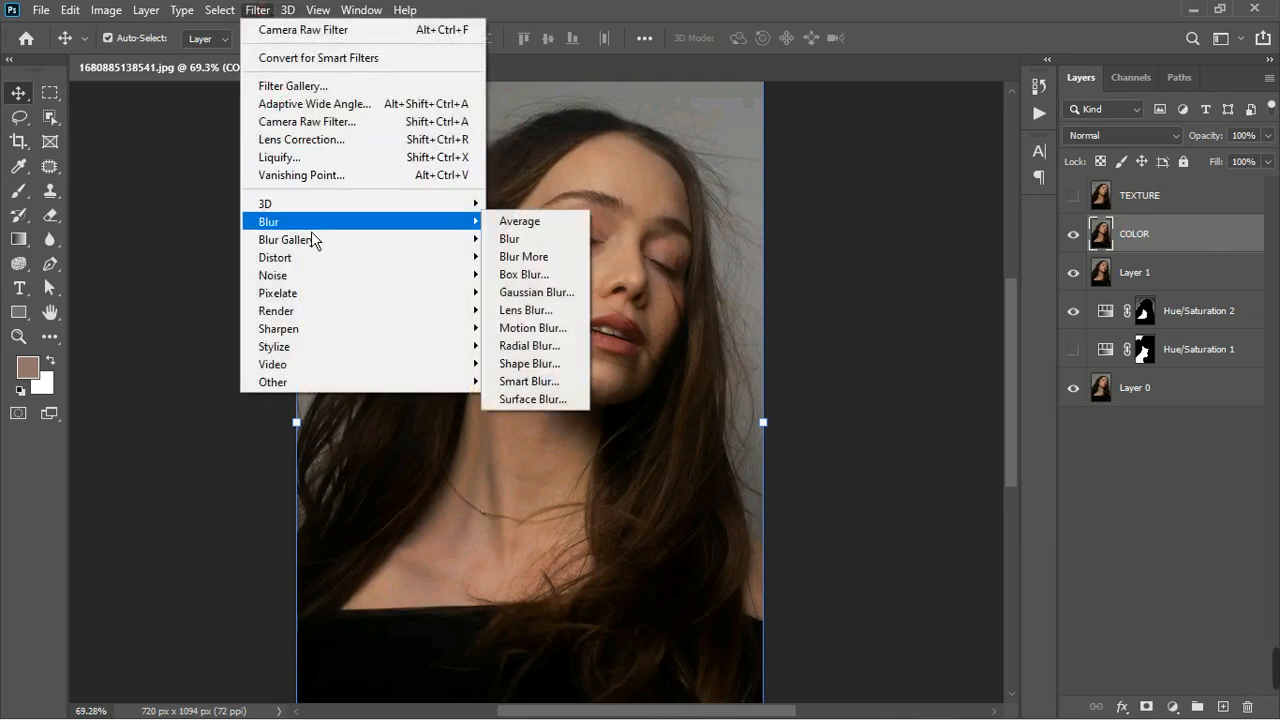
pyautogui.click(558, 298)
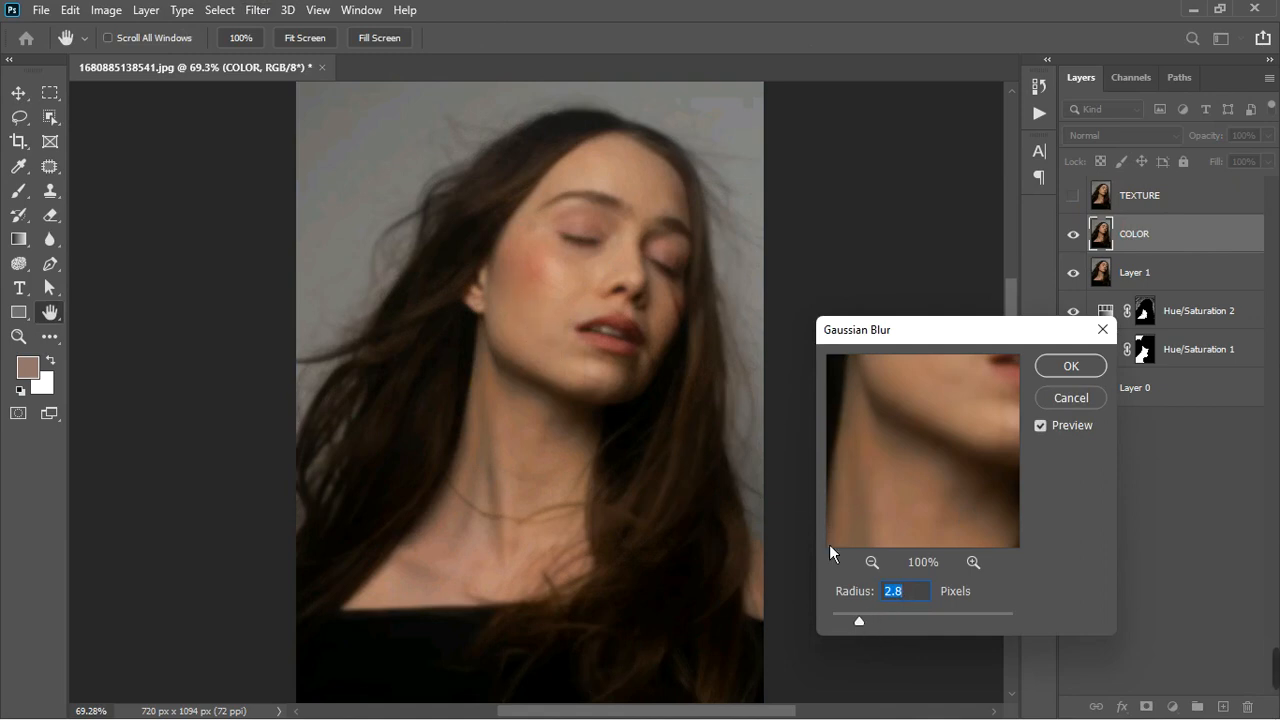
pyautogui.moveTo(864, 626); pyautogui.dragTo(871, 629)
pyautogui.moveTo(877, 631); pyautogui.dragTo(877, 631)
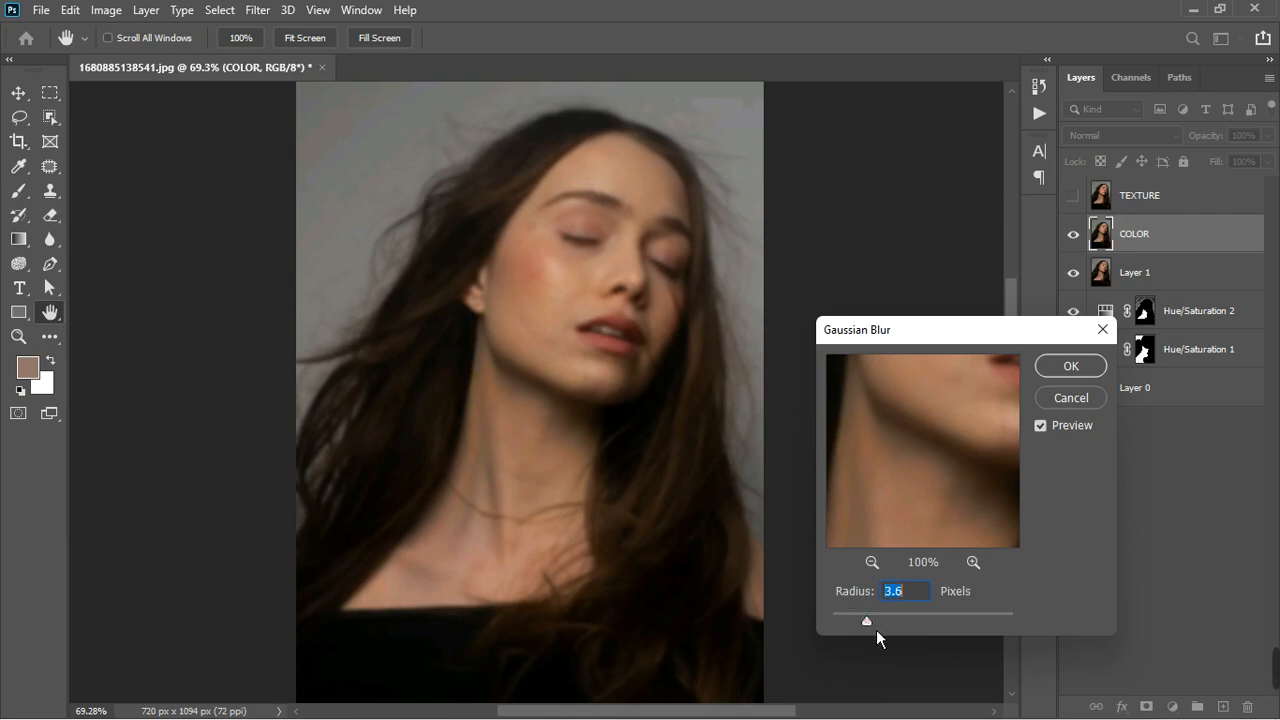
pyautogui.click(1066, 368)
pyautogui.press('v')
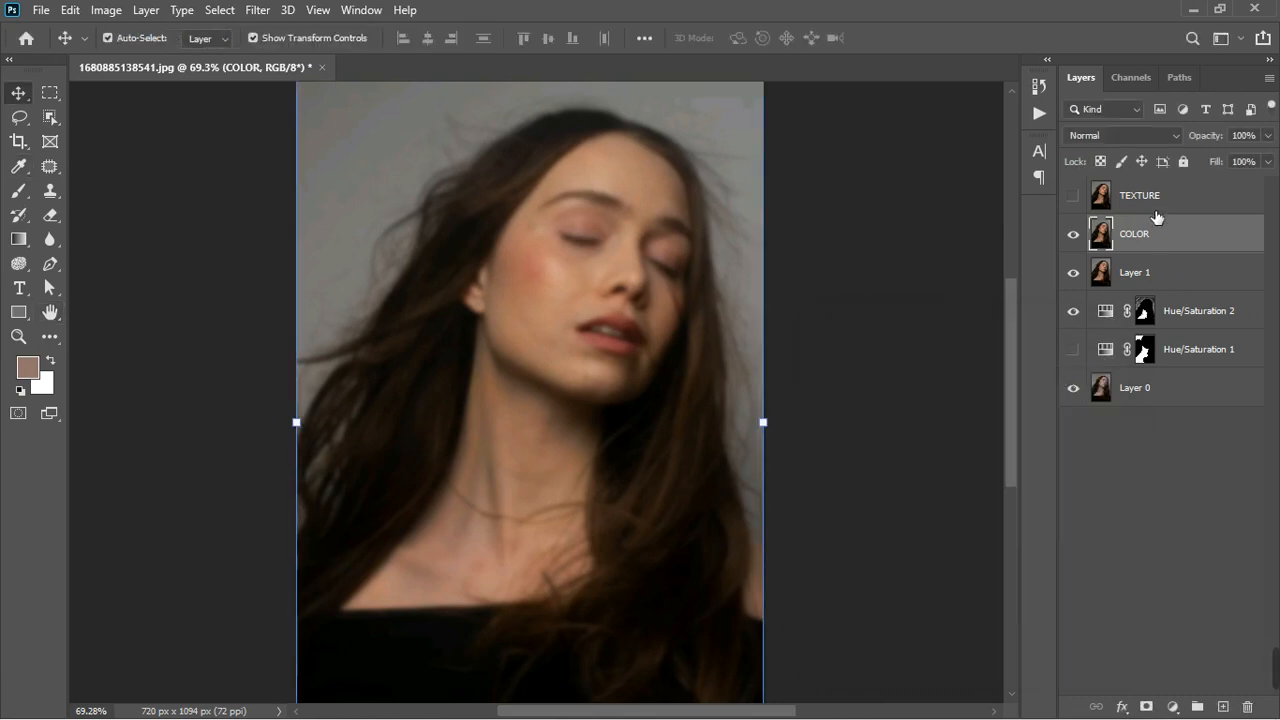
# Show the TEXTURE layer and run Apply Image on it with layer COLOR, Subtract blending, Scale 2 and Offset 128.
pyautogui.click(1073, 195)
pyautogui.click(1190, 202)
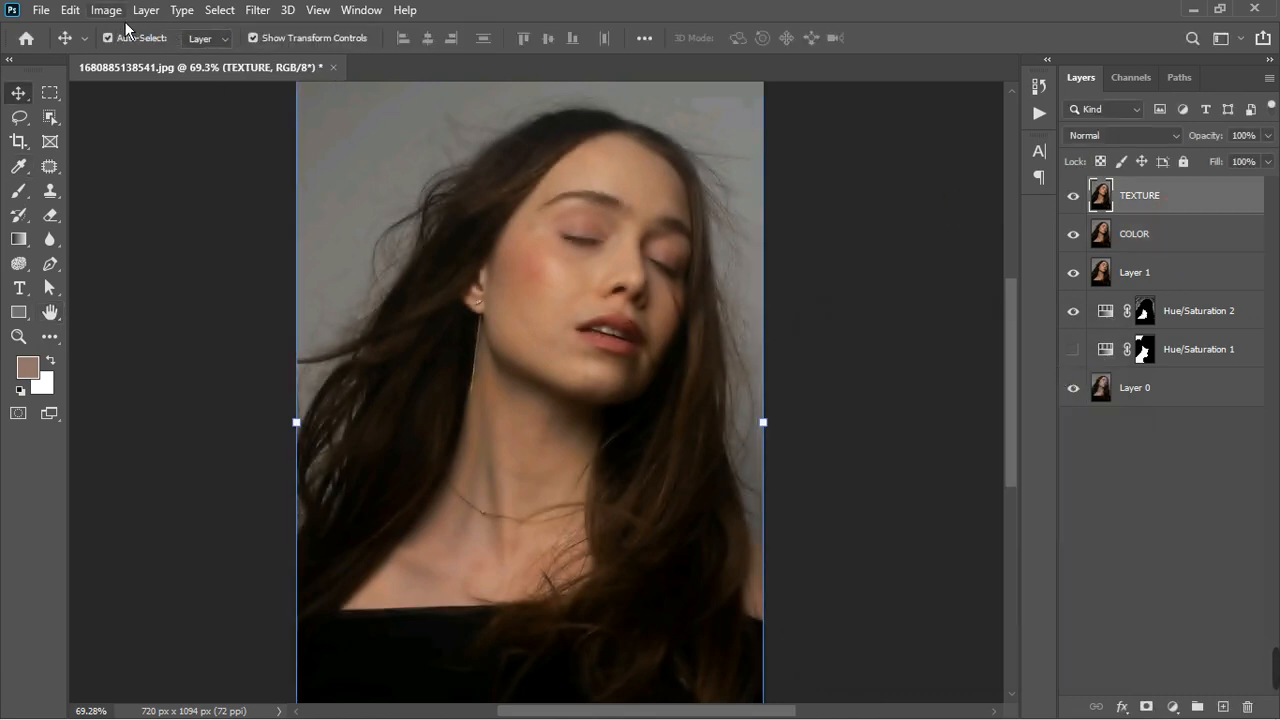
pyautogui.click(106, 10)
pyautogui.click(140, 284)
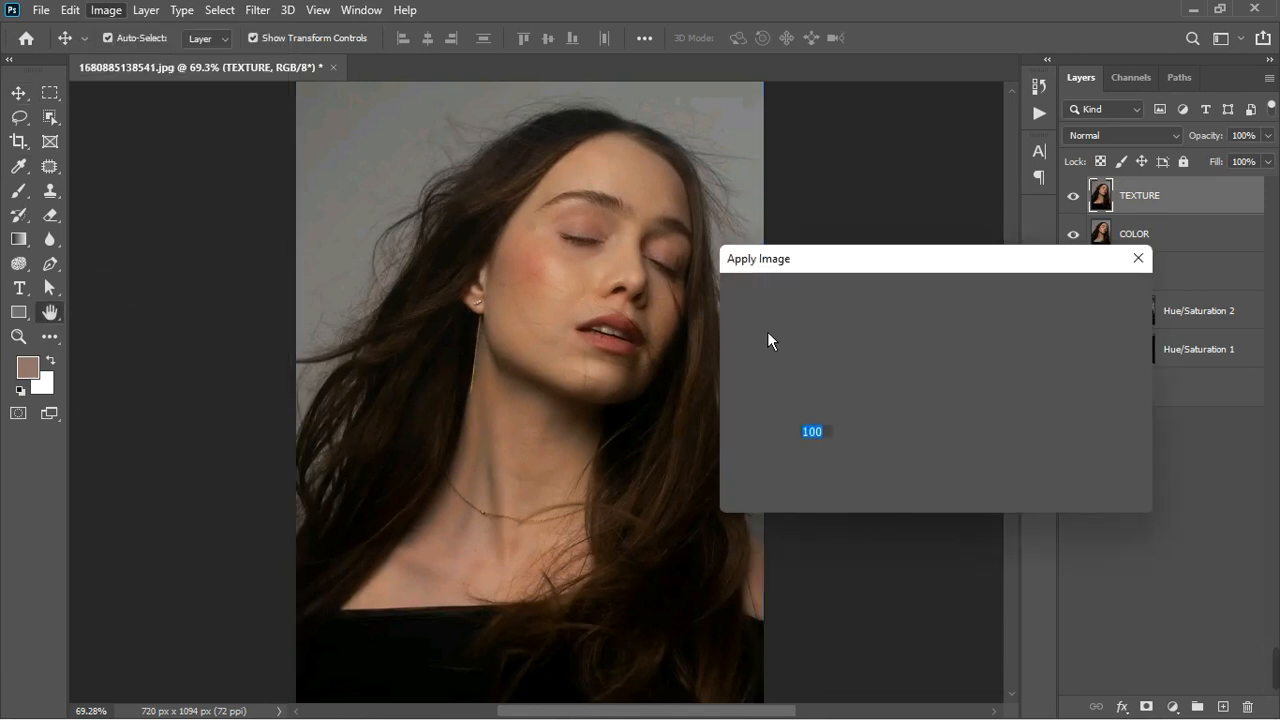
pyautogui.click(865, 322)
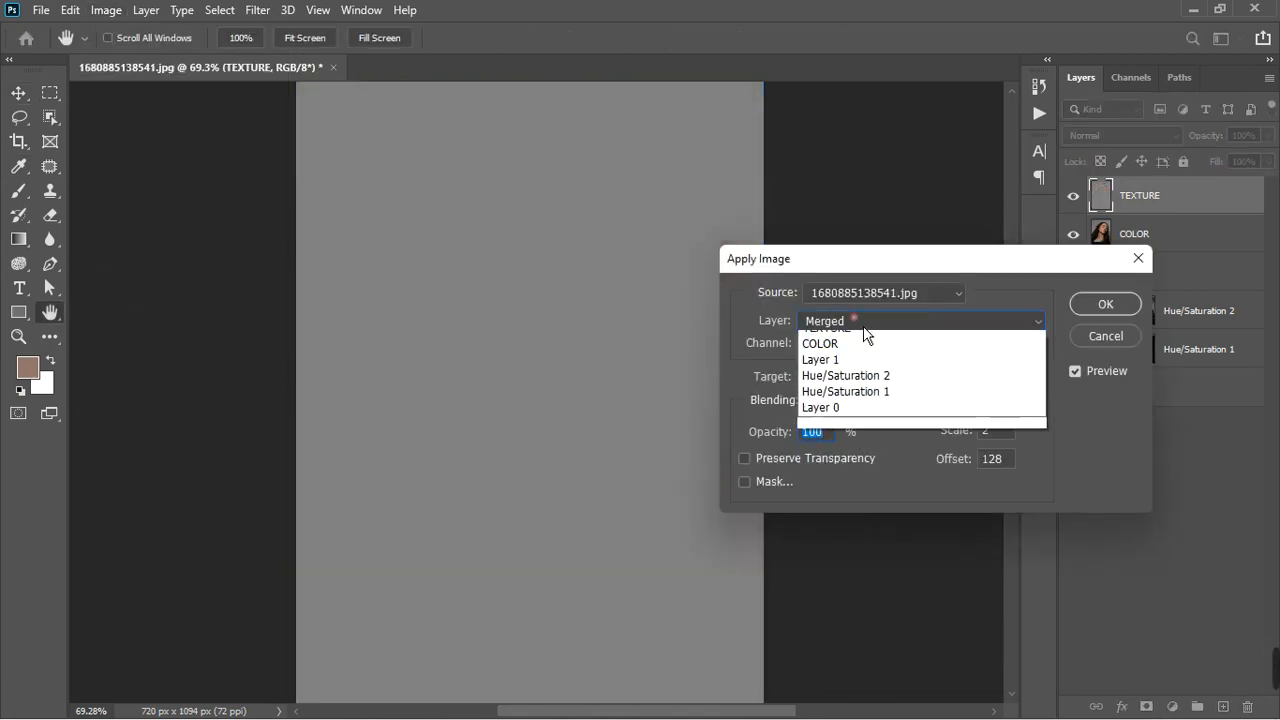
pyautogui.click(850, 386)
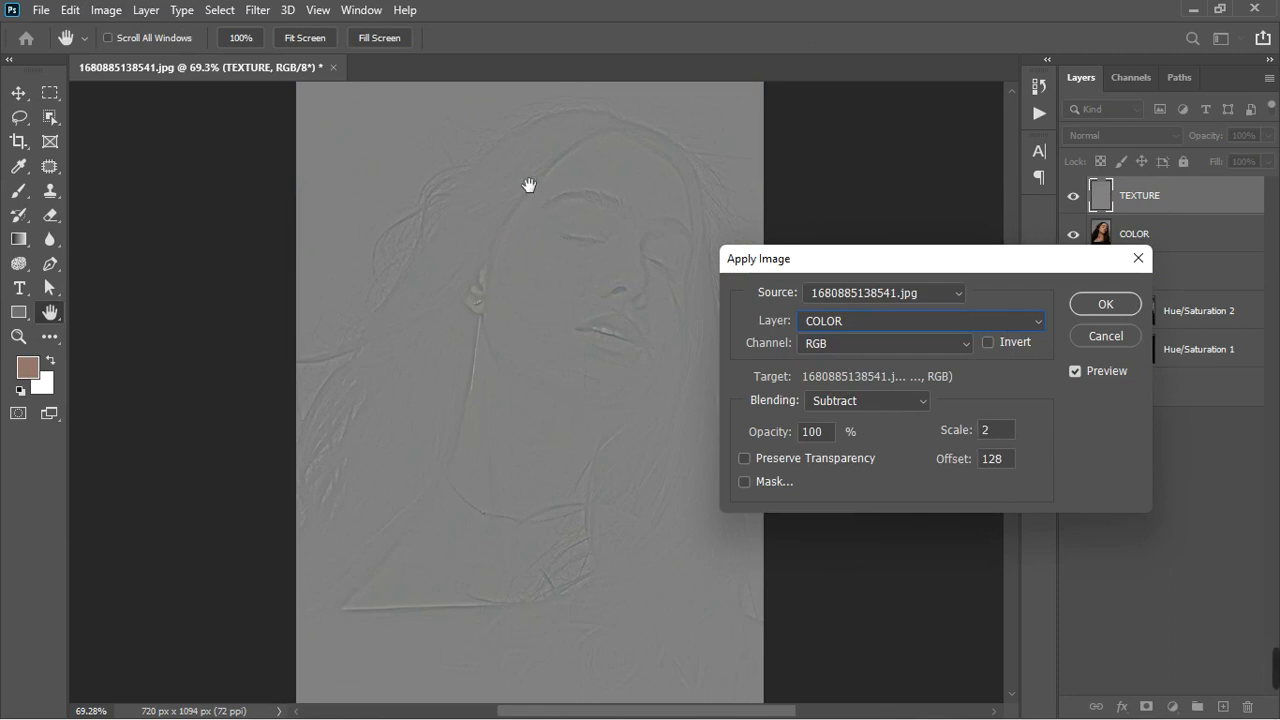
pyautogui.click(1105, 304)
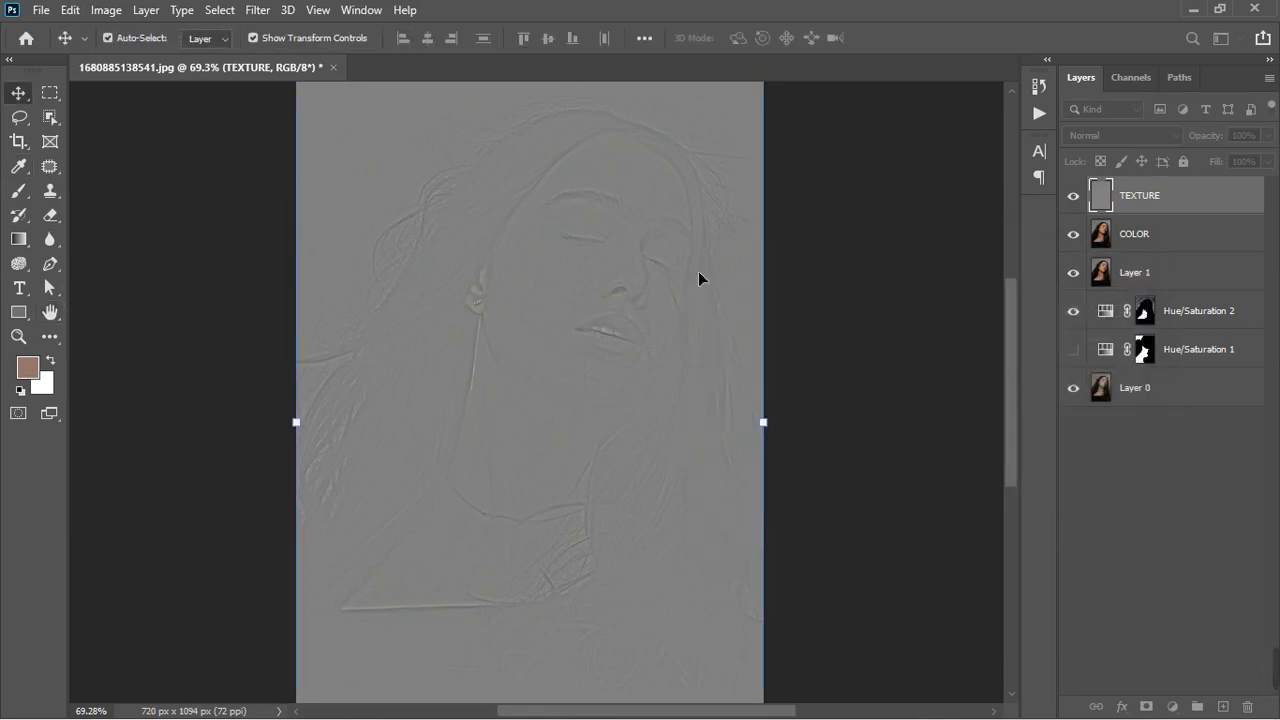
# Inspect the TEXTURE layer's skin detail on the face and set its blend mode to Linear Light.
pyautogui.scroll(5, 642, 240)
pyautogui.scroll(4, 644, 240)
pyautogui.scroll(-3, 644, 240)
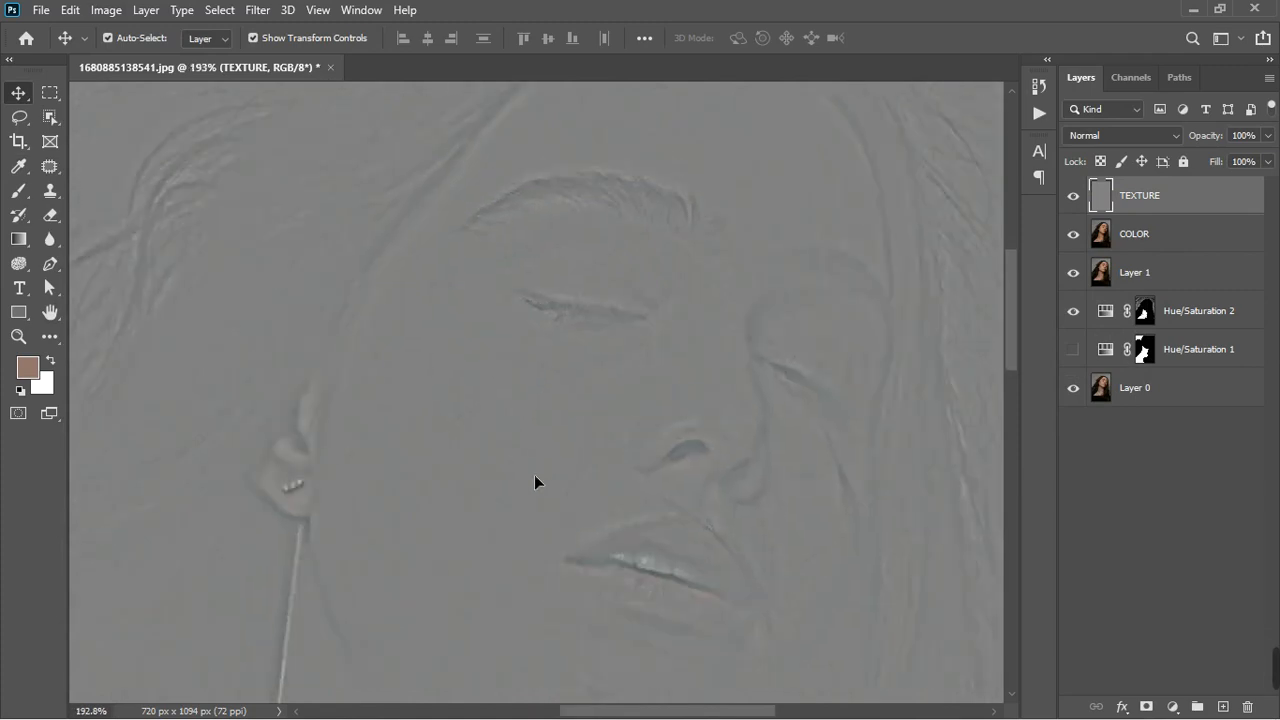
pyautogui.scroll(6, 534, 476)
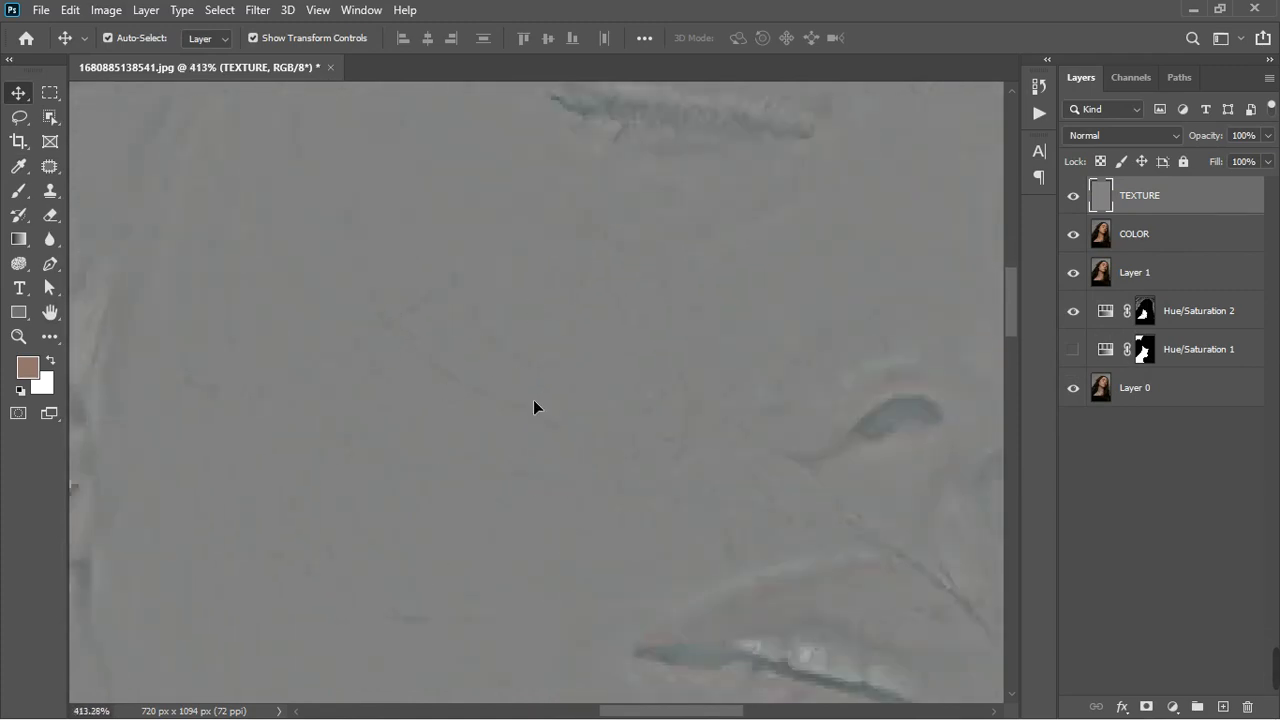
pyautogui.scroll(-5, 523, 355)
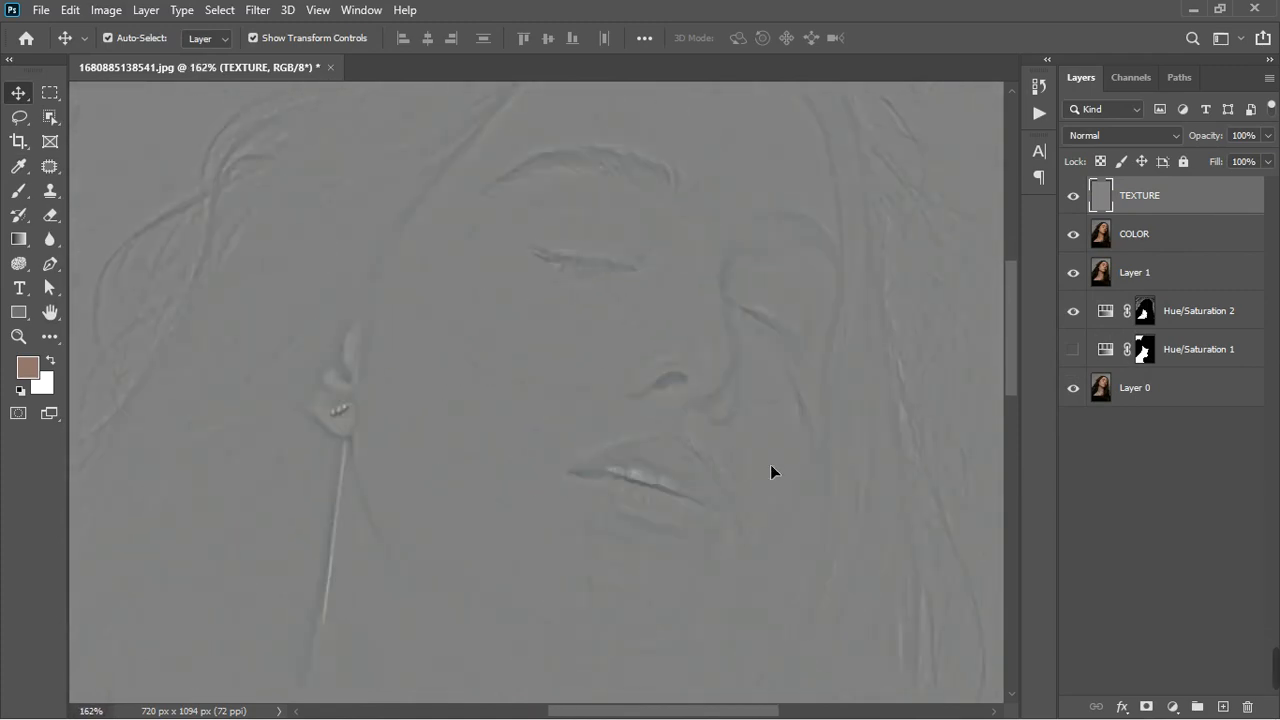
pyautogui.scroll(3, 769, 445)
pyautogui.click(1137, 138)
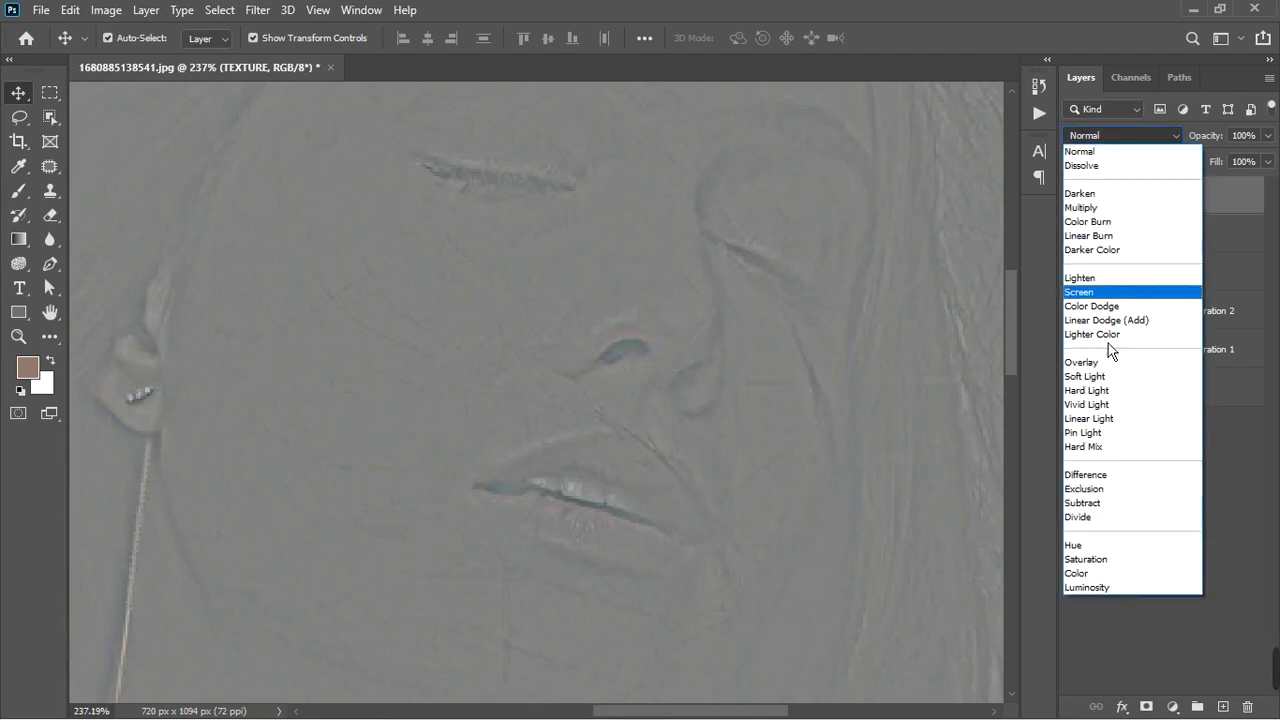
pyautogui.click(1103, 426)
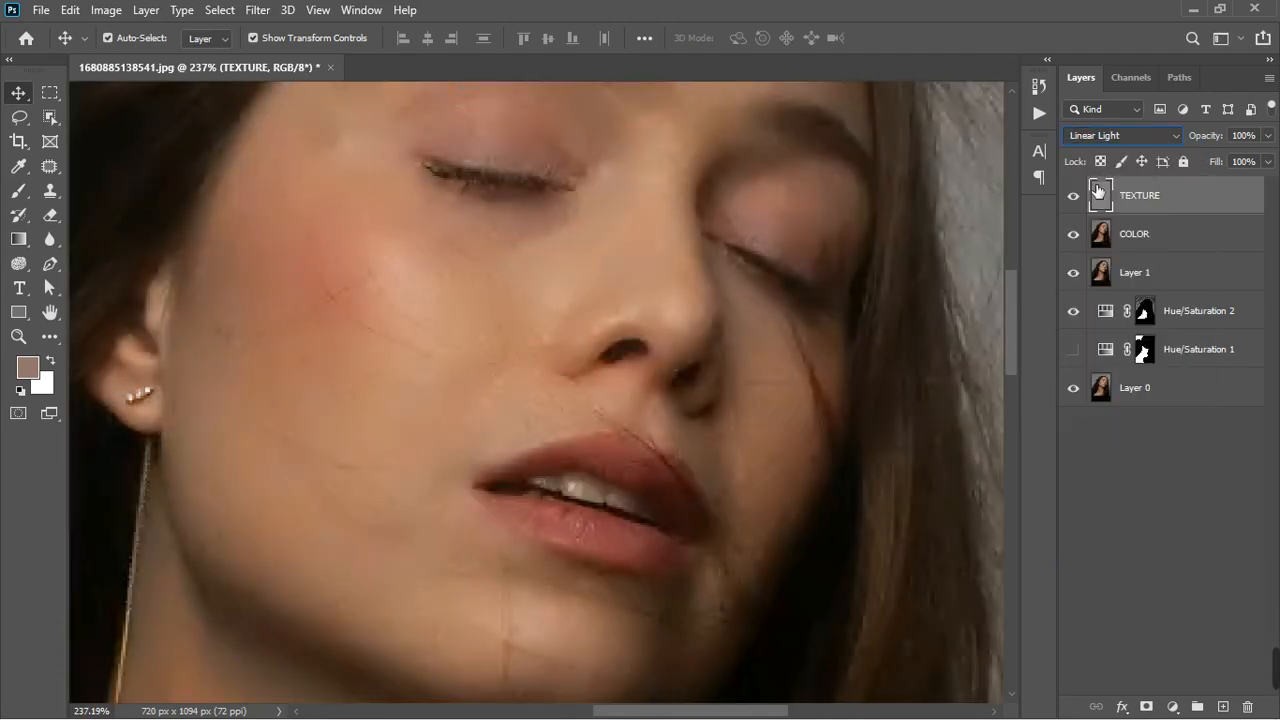
pyautogui.scroll(-5, 478, 336)
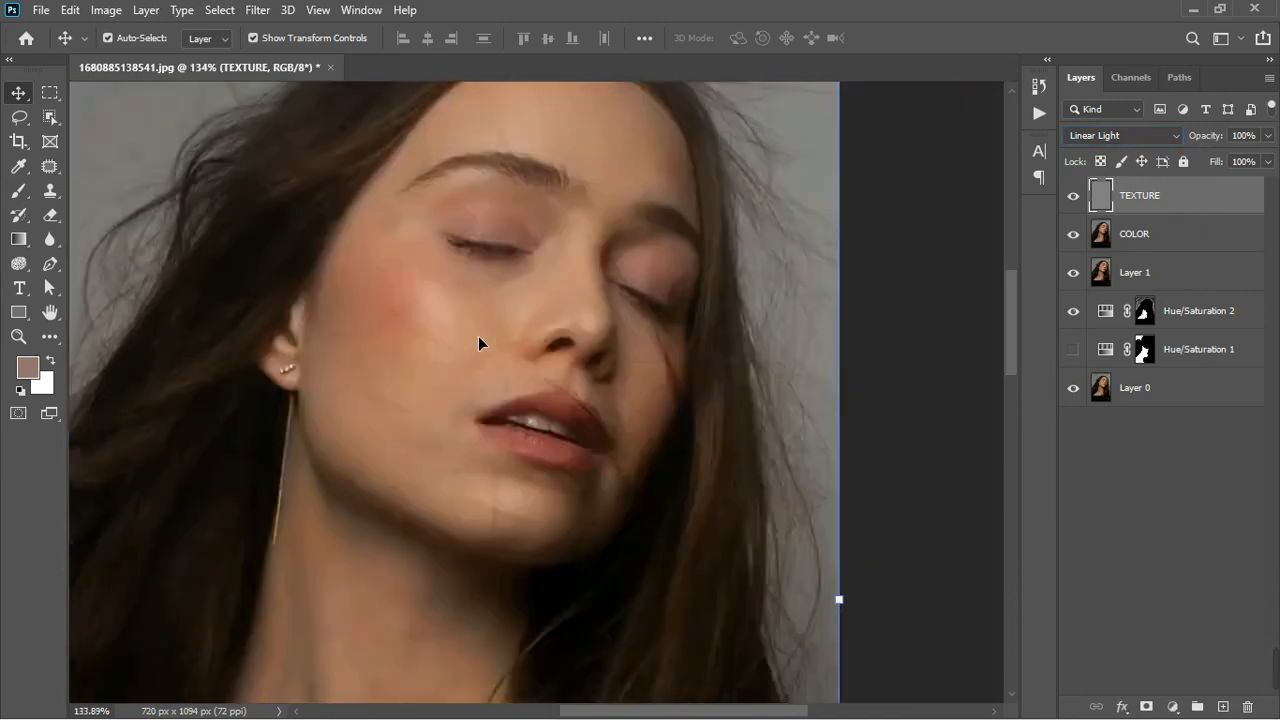
pyautogui.scroll(1, 513, 366)
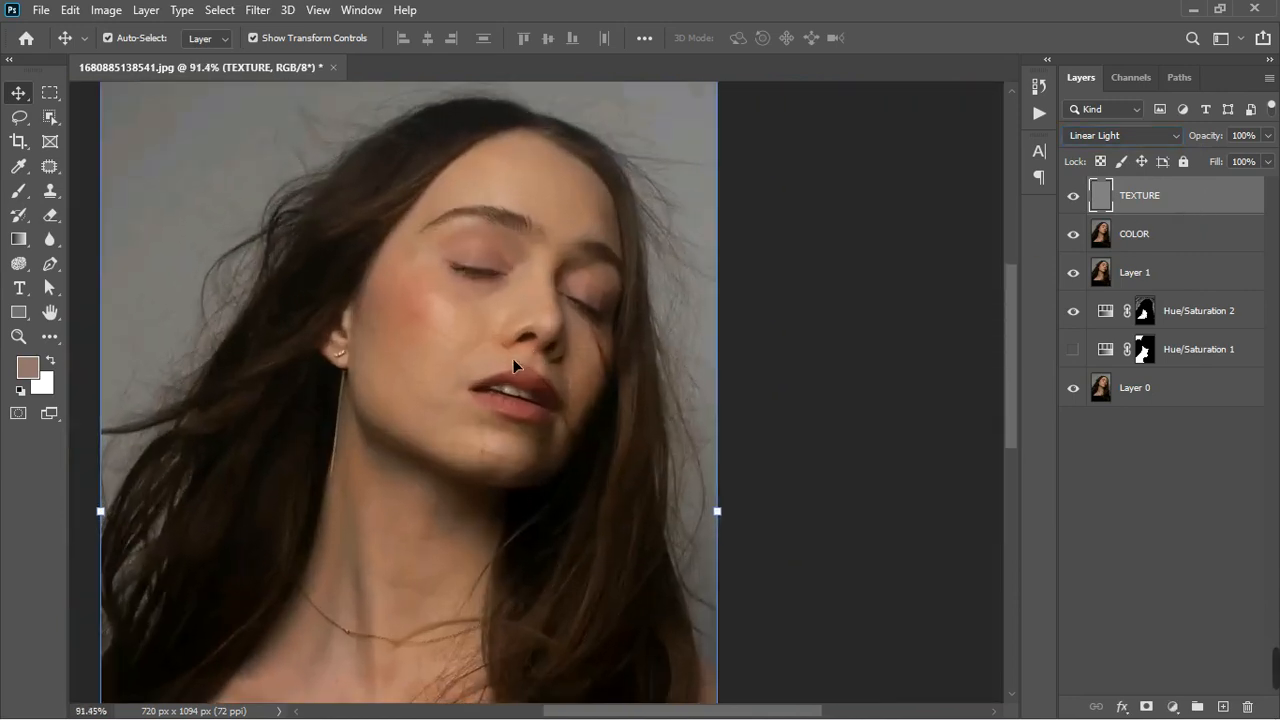
# Put the TEXTURE and COLOR layers together in a new group.
pyautogui.keyDown('shift'); pyautogui.click(1172, 244); pyautogui.keyUp('shift')
pyautogui.click(1197, 706)
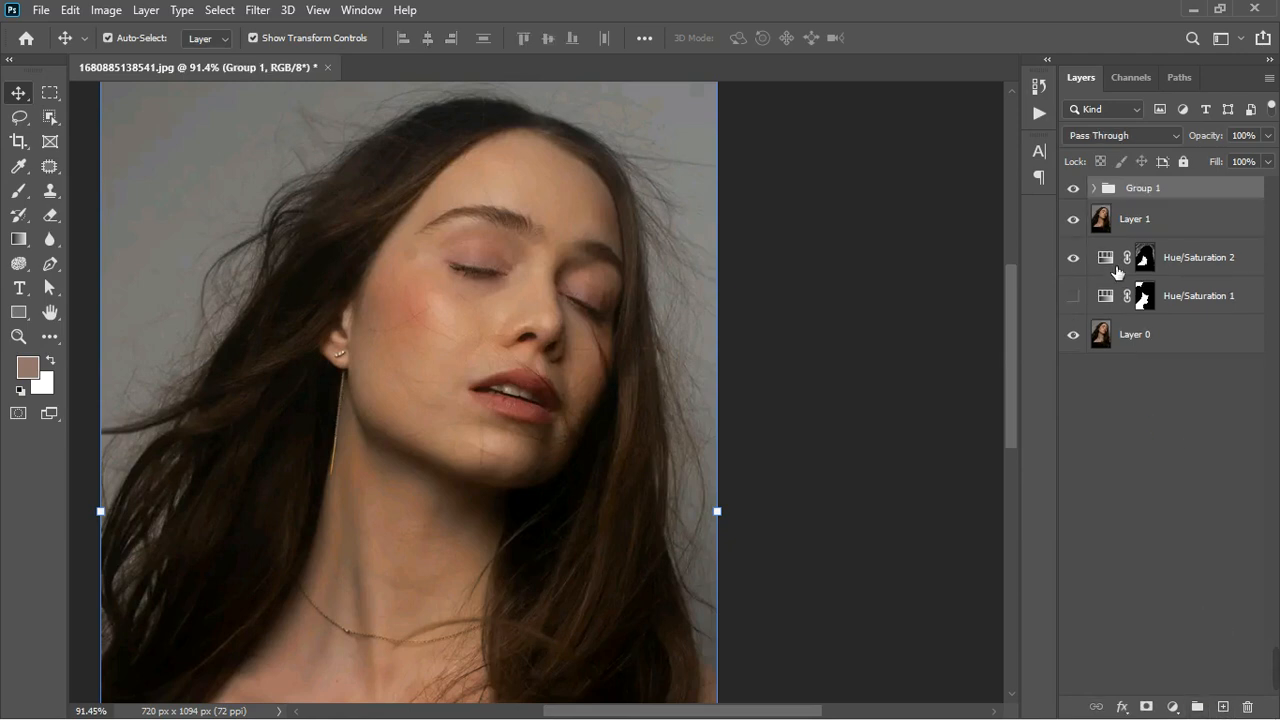
# Smooth the face and neck skin on the COLOR layer in Group 1 using the Mixer Brush at size 45.
pyautogui.click(1095, 188)
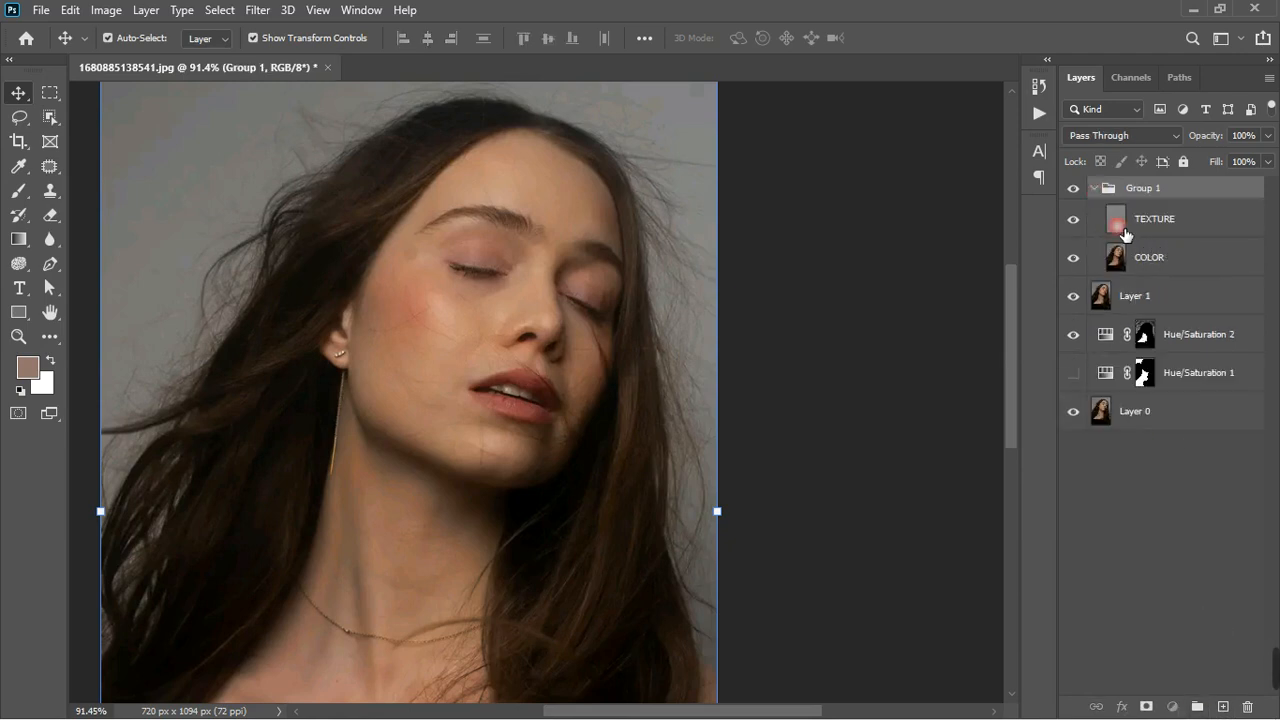
pyautogui.click(1158, 262)
pyautogui.rightClick(31, 191)
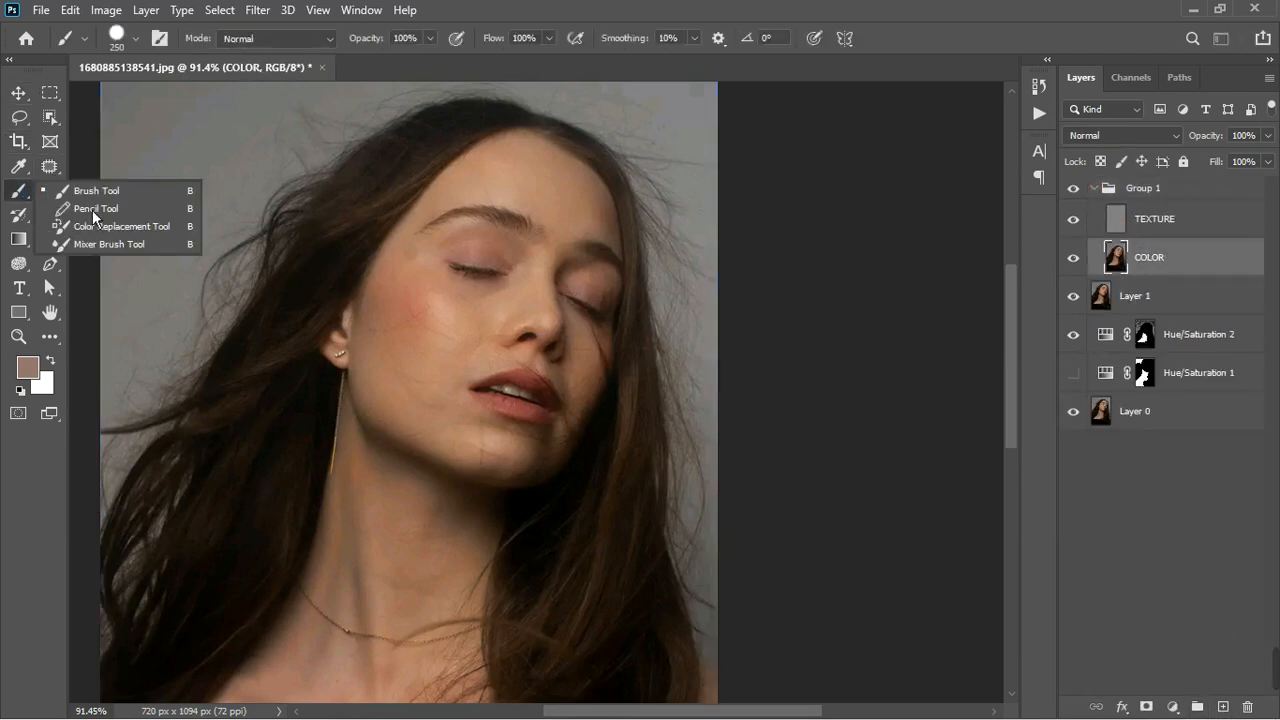
pyautogui.click(98, 249)
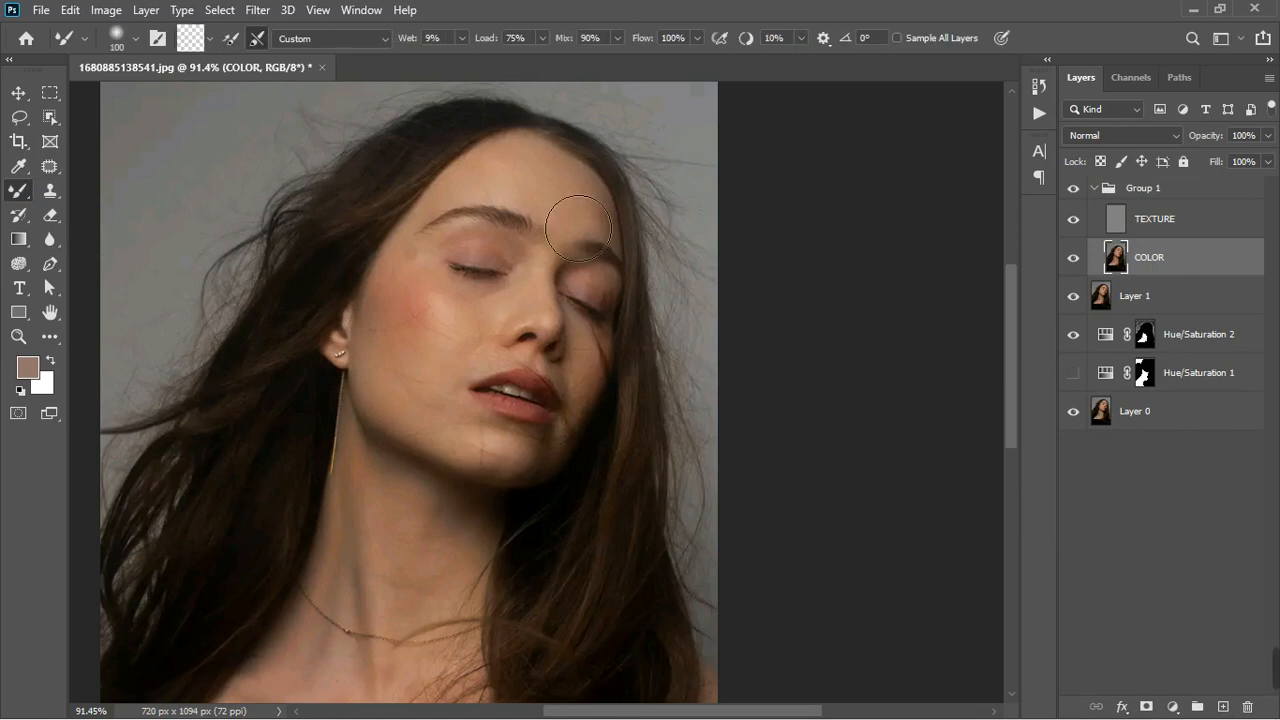
pyautogui.press('[')
pyautogui.press('[')
pyautogui.press('[')
pyautogui.press('[')
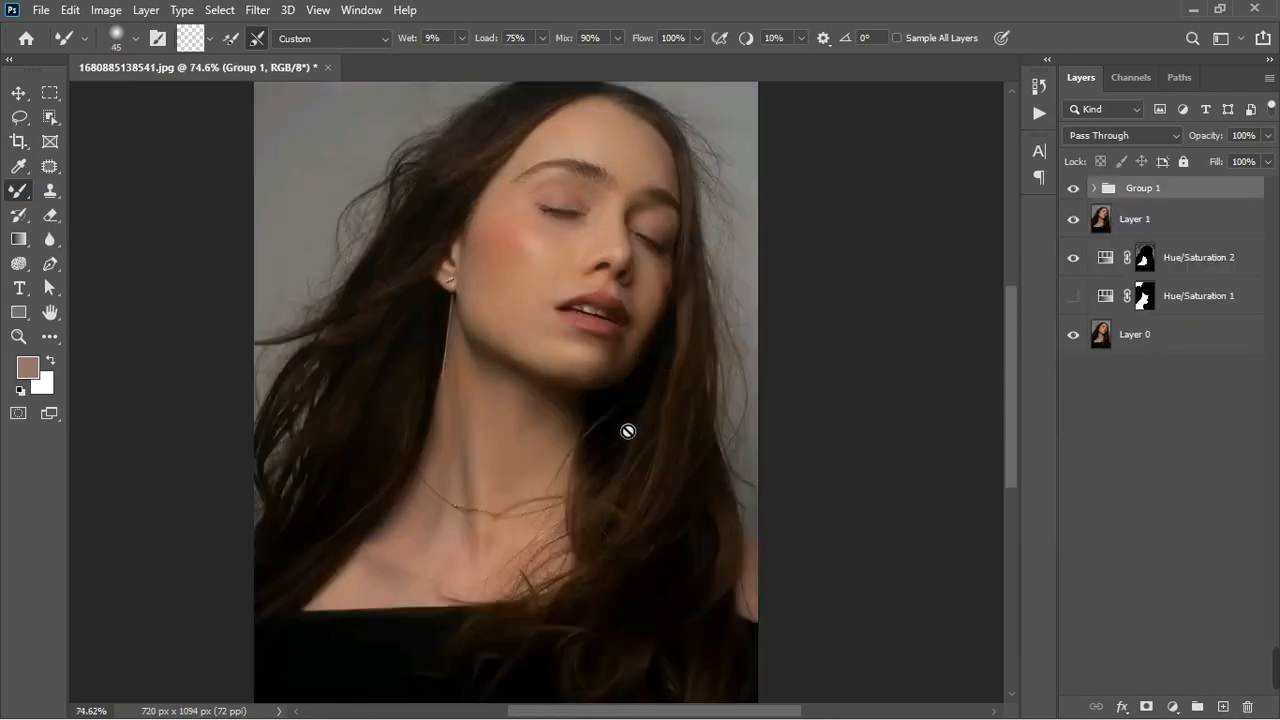
# Compare the portrait with and without Group 1 to examine the skin smoothing up close and at full view.
pyautogui.click(1075, 190)
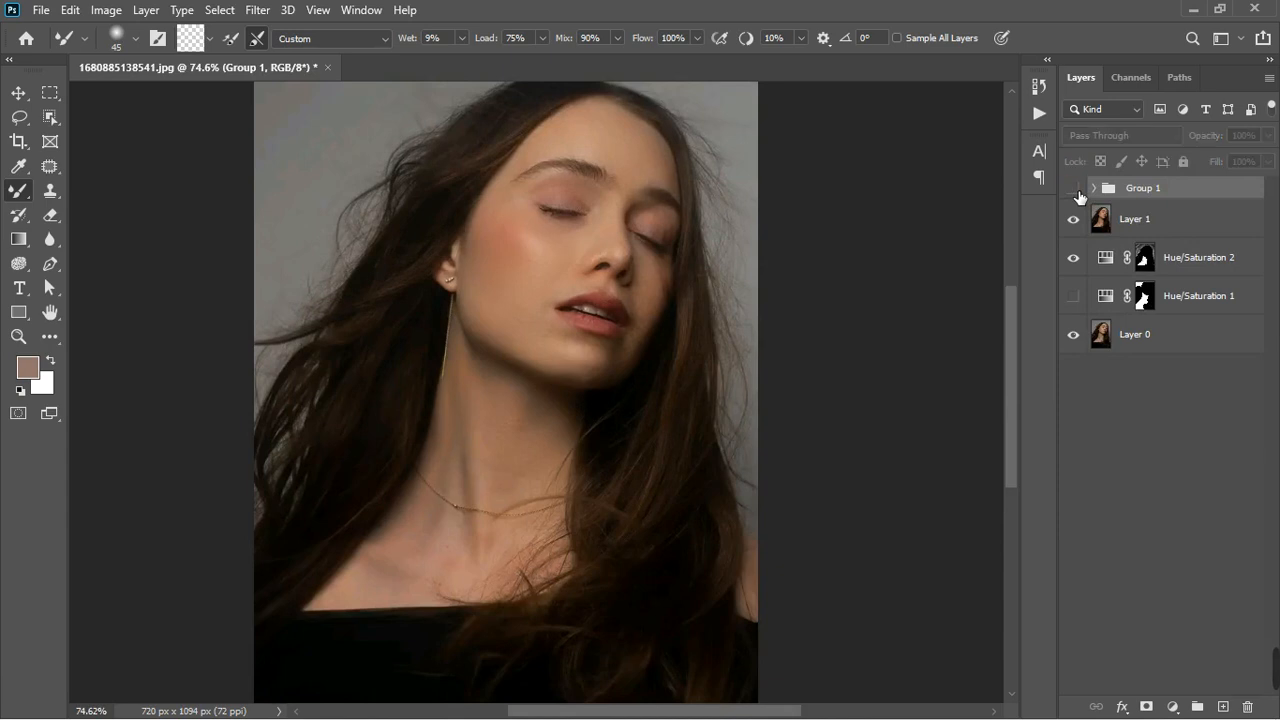
pyautogui.scroll(-2, 511, 340)
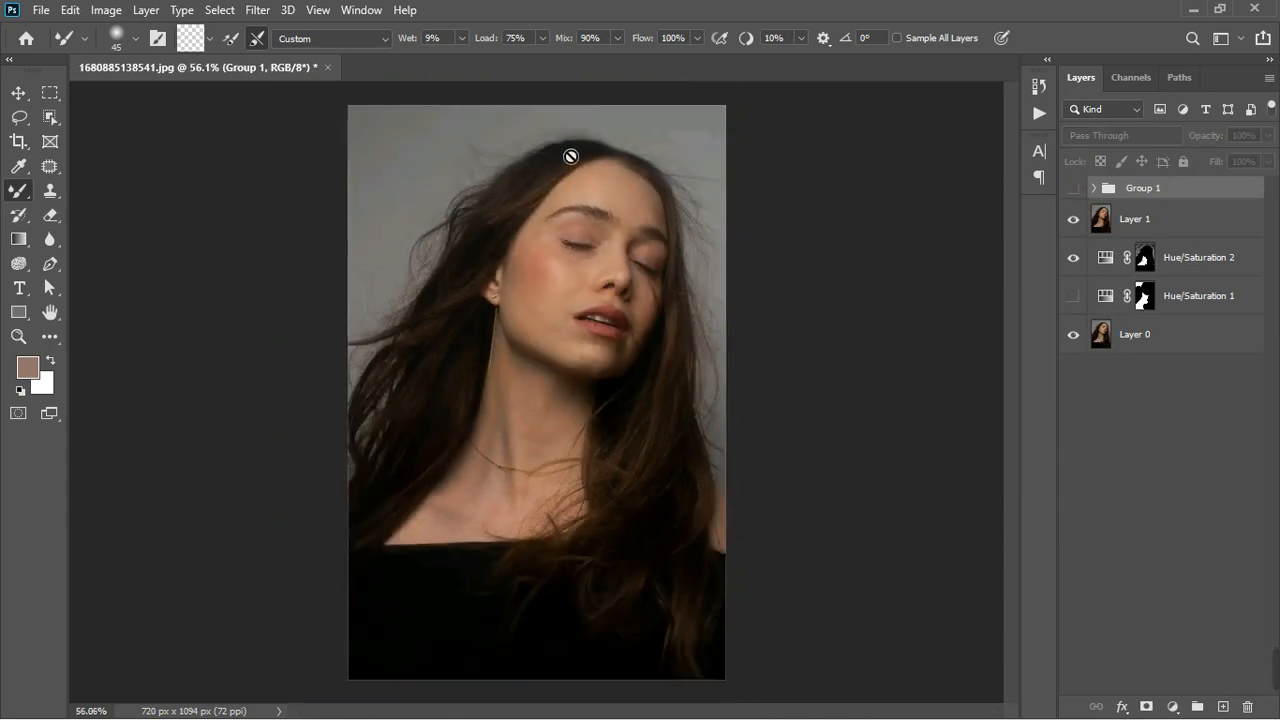
pyautogui.scroll(3, 570, 156)
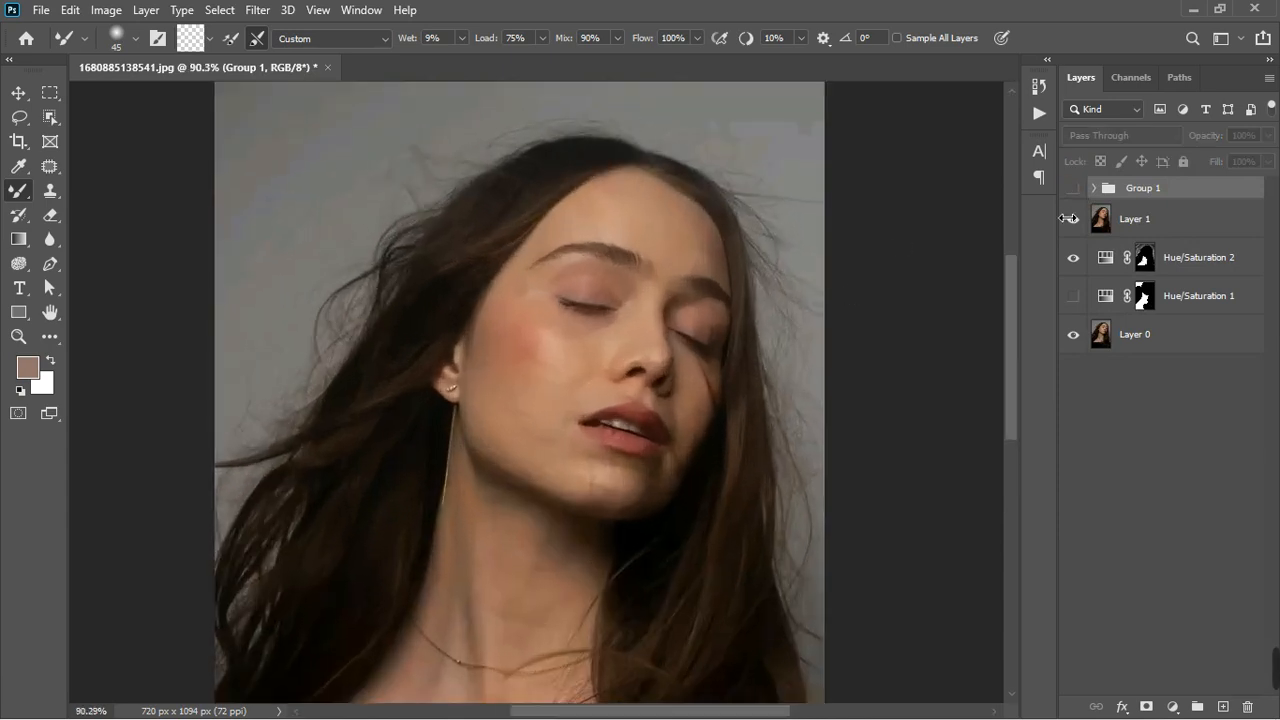
pyautogui.click(1074, 189)
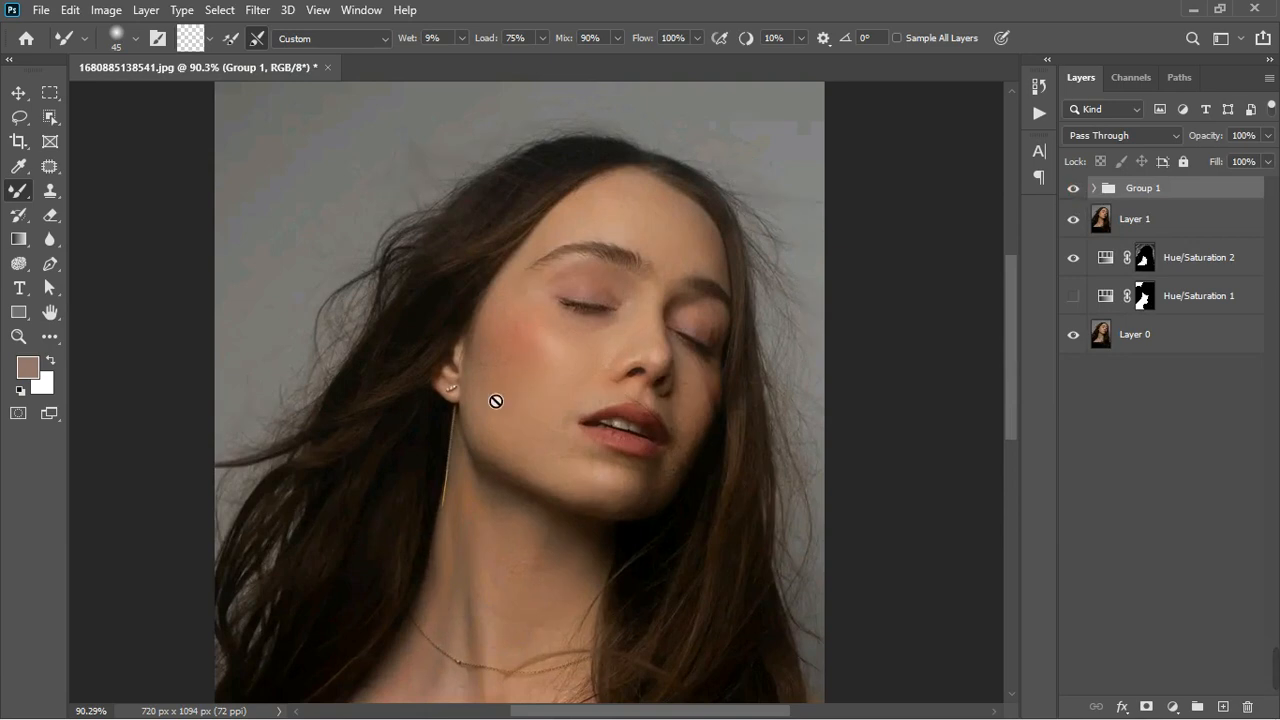
pyautogui.scroll(6, 501, 386)
pyautogui.scroll(-4, 547, 376)
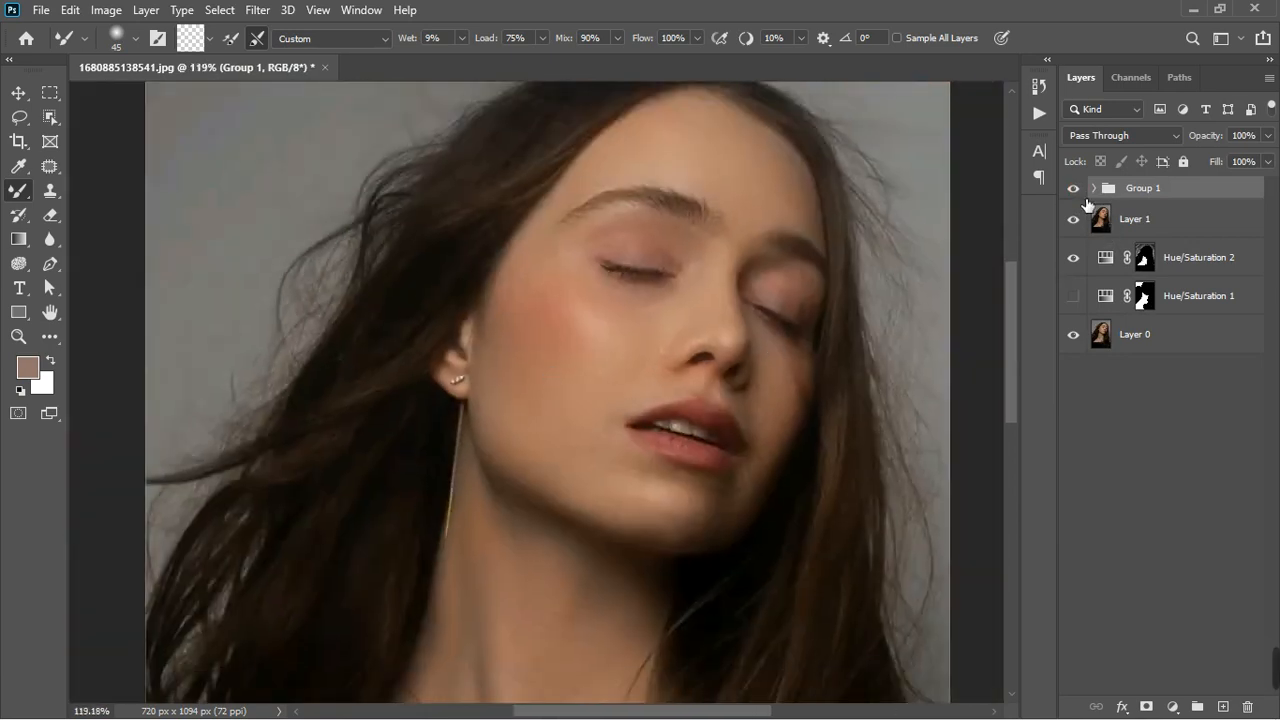
pyautogui.click(1076, 190)
pyautogui.click(1076, 190)
pyautogui.scroll(-8, 540, 363)
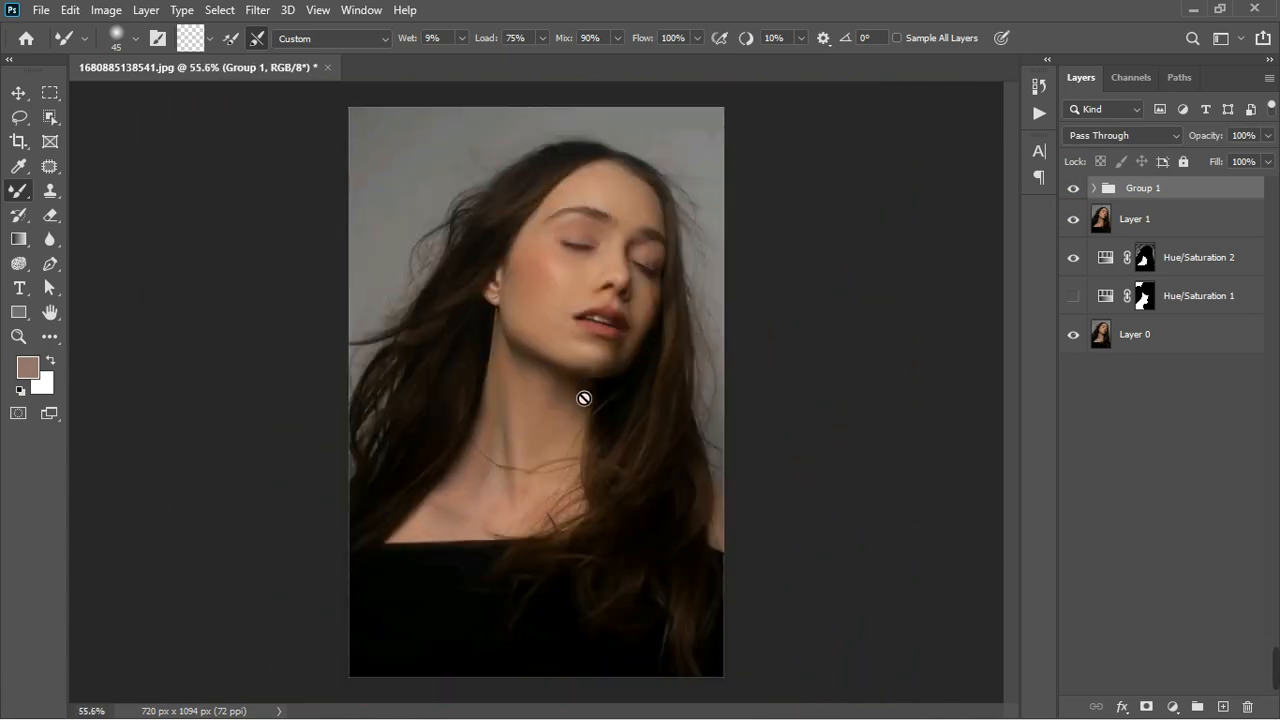
pyautogui.scroll(1, 587, 163)
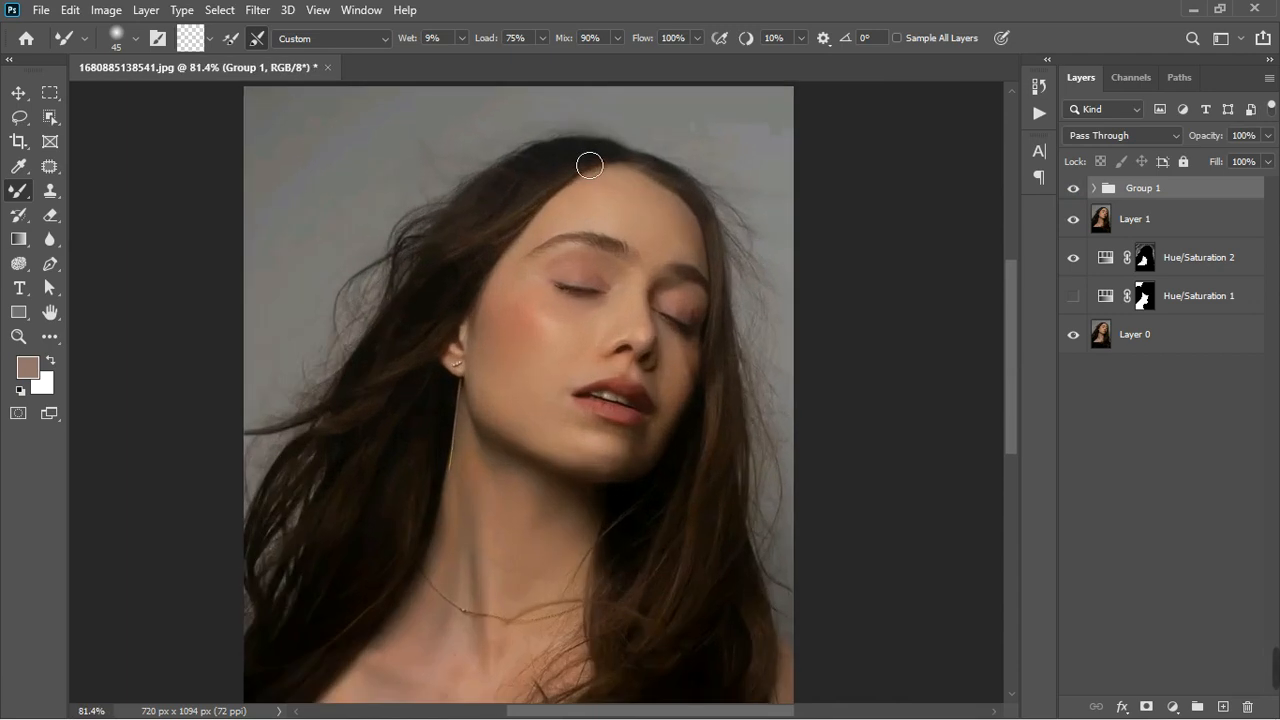
pyautogui.scroll(-2, 572, 250)
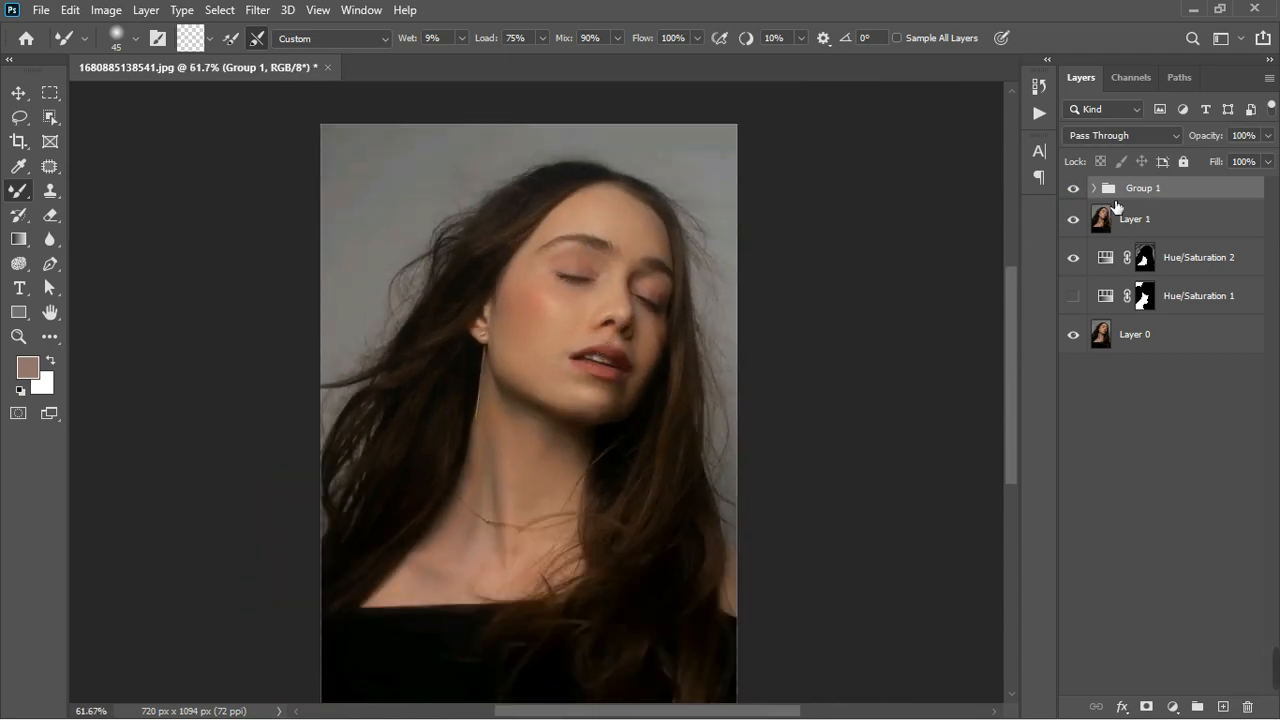
# Add a Hue/Saturation adjustment layer above Group 1 and mask it to the grey background using Color Range with Fuzziness 42.
pyautogui.click(1172, 706)
pyautogui.click(1190, 528)
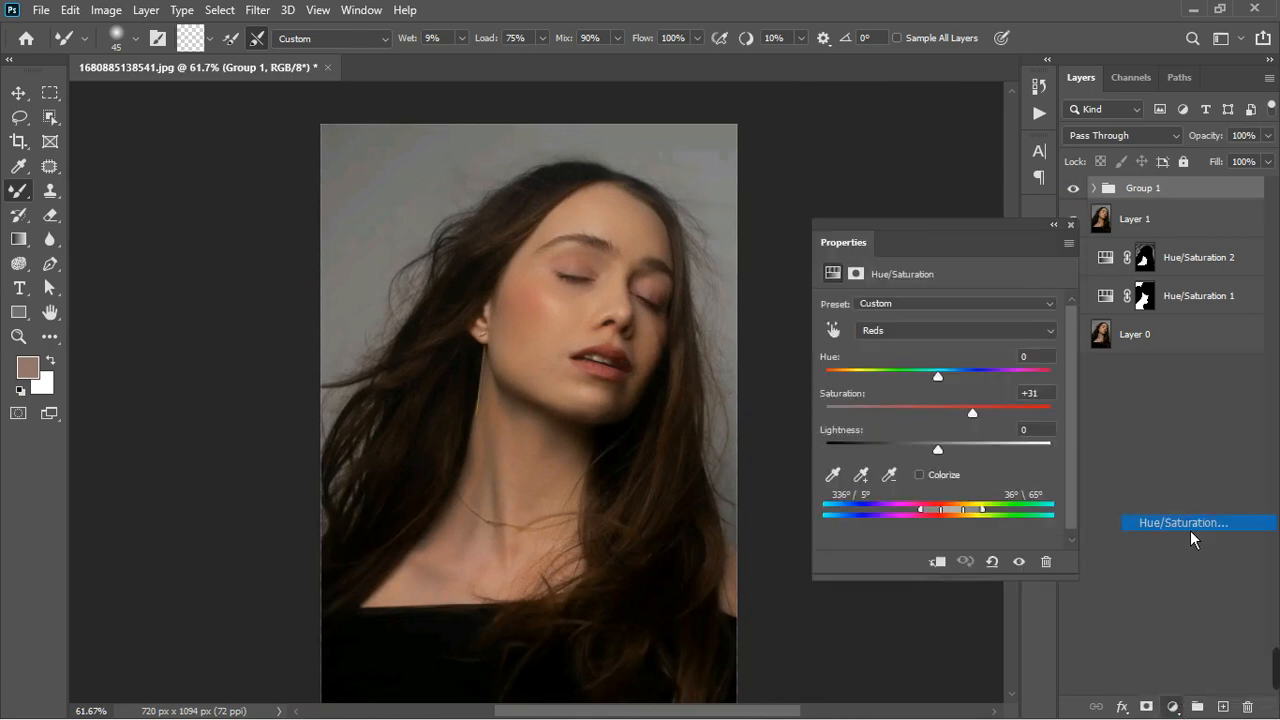
pyautogui.click(236, 12)
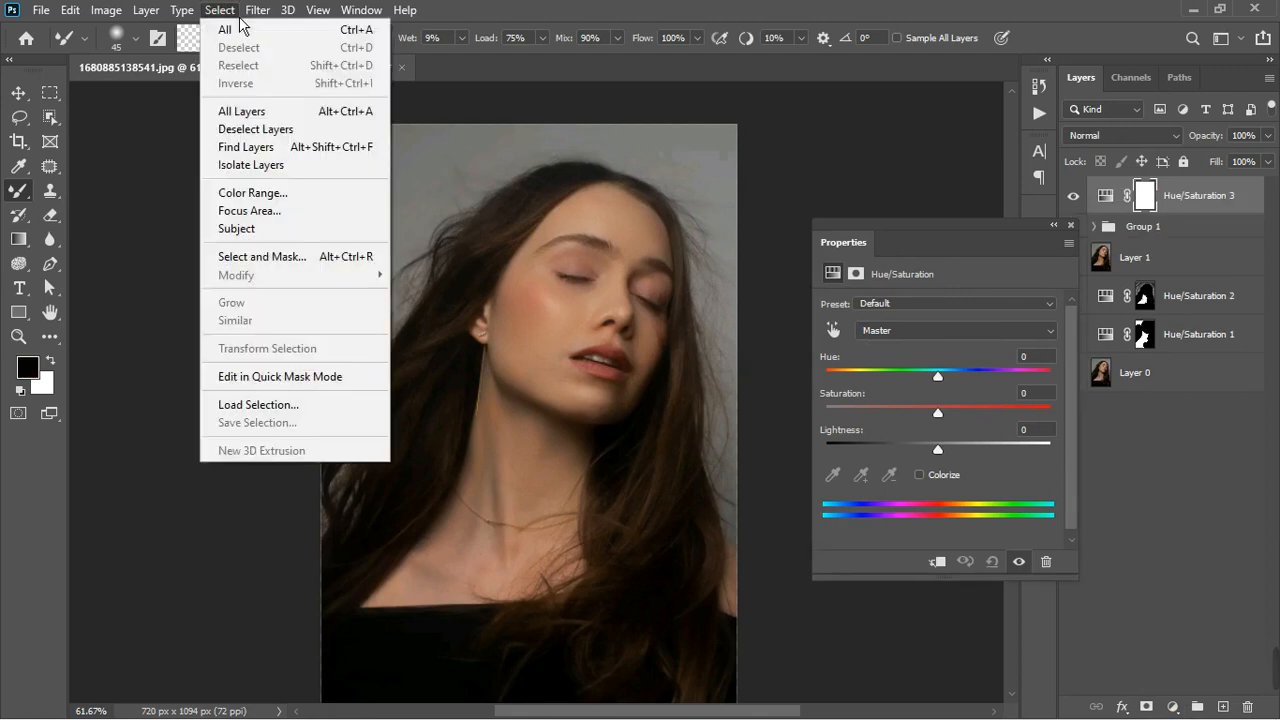
pyautogui.click(250, 195)
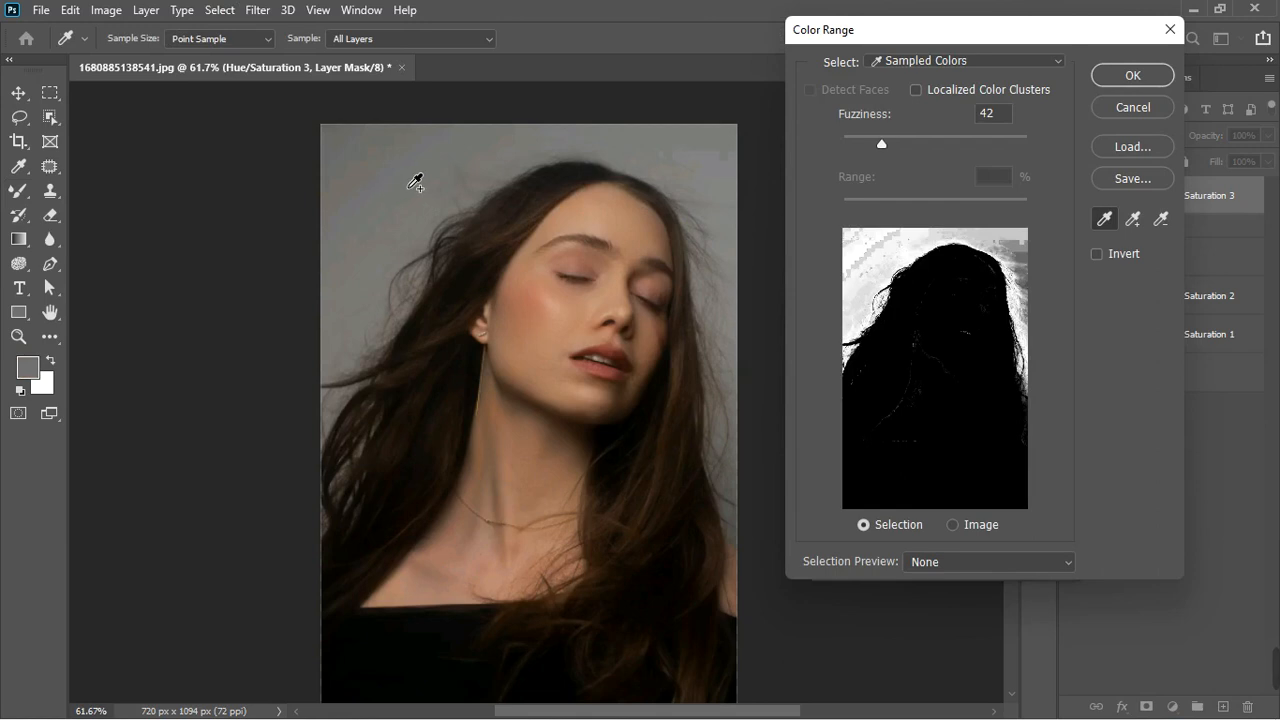
pyautogui.moveTo(420, 177)
pyautogui.mouseDown()
pyautogui.moveTo(668, 167)
pyautogui.moveTo(711, 195)
pyautogui.moveTo(742, 247)
pyautogui.mouseUp()
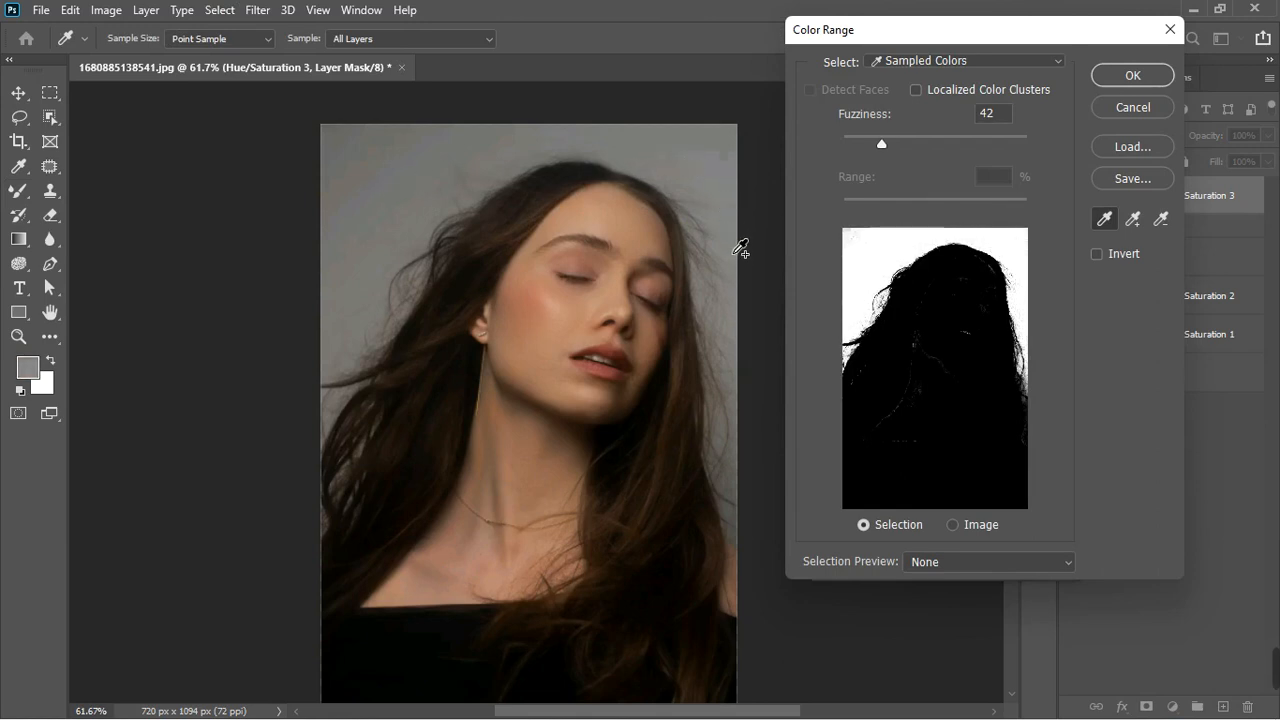
pyautogui.click(1157, 82)
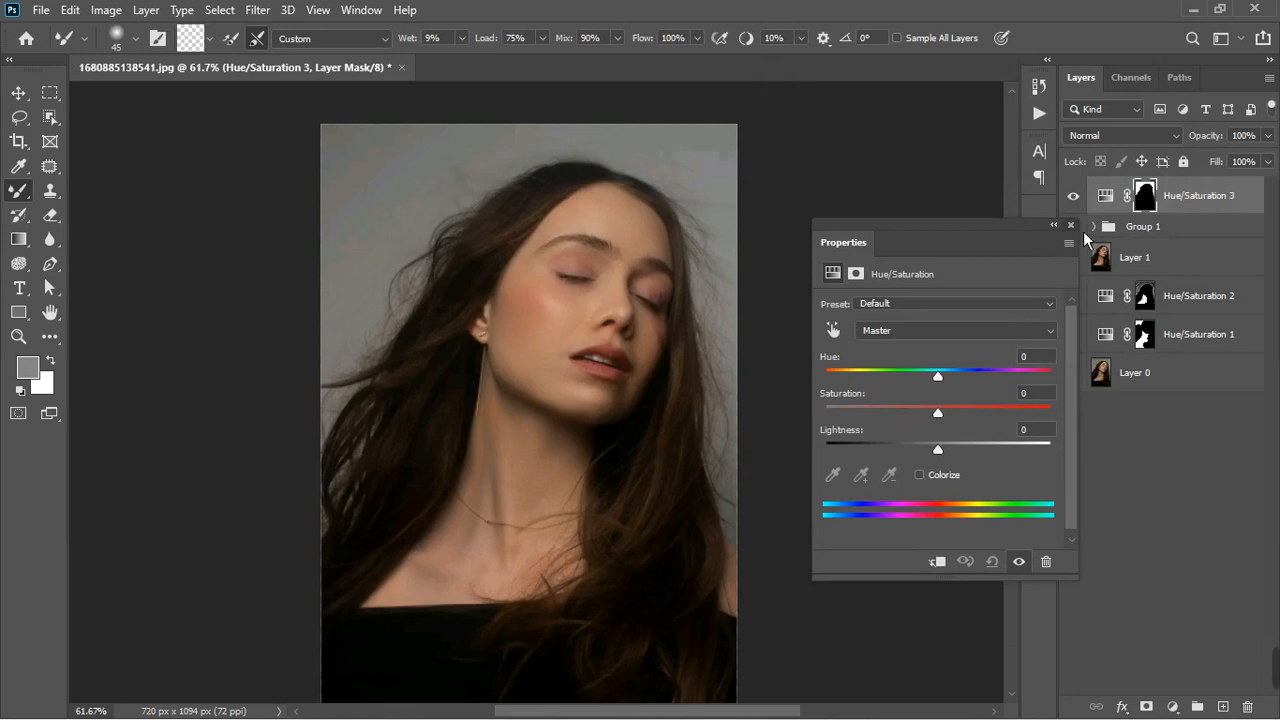
pyautogui.click(1070, 225)
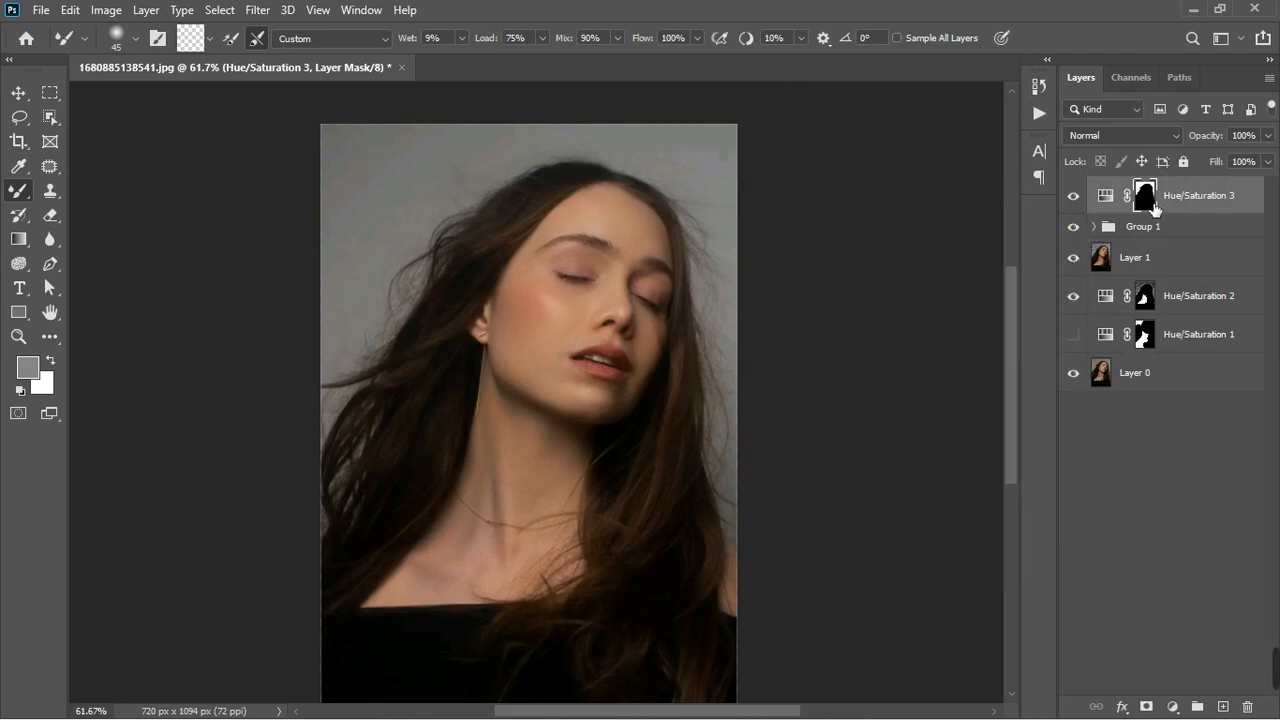
# Display the Hue/Saturation 3 layer mask on its own in the canvas and choose the Brush tool for retouching it.
pyautogui.keyDown('alt'); pyautogui.click(1149, 203); pyautogui.keyUp('alt')
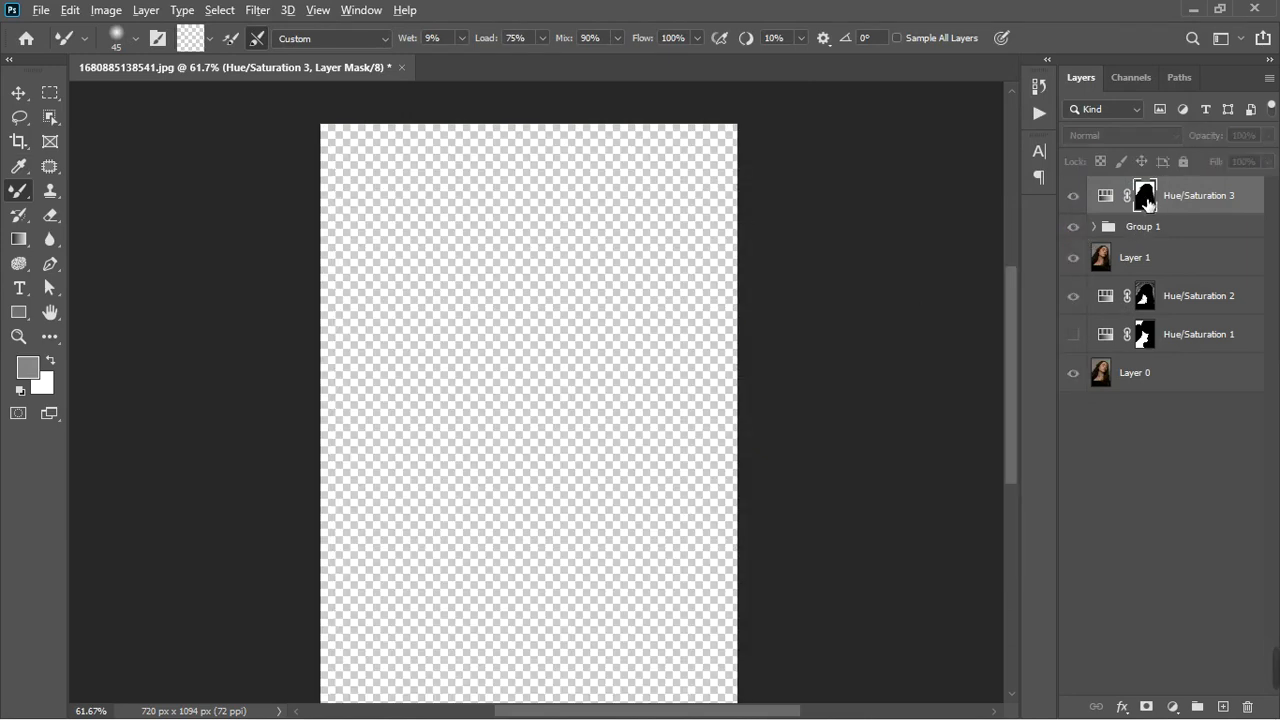
pyautogui.keyDown('alt'); pyautogui.click(1149, 203); pyautogui.keyUp('alt')
pyautogui.keyDown('alt'); pyautogui.click(1160, 206); pyautogui.keyUp('alt')
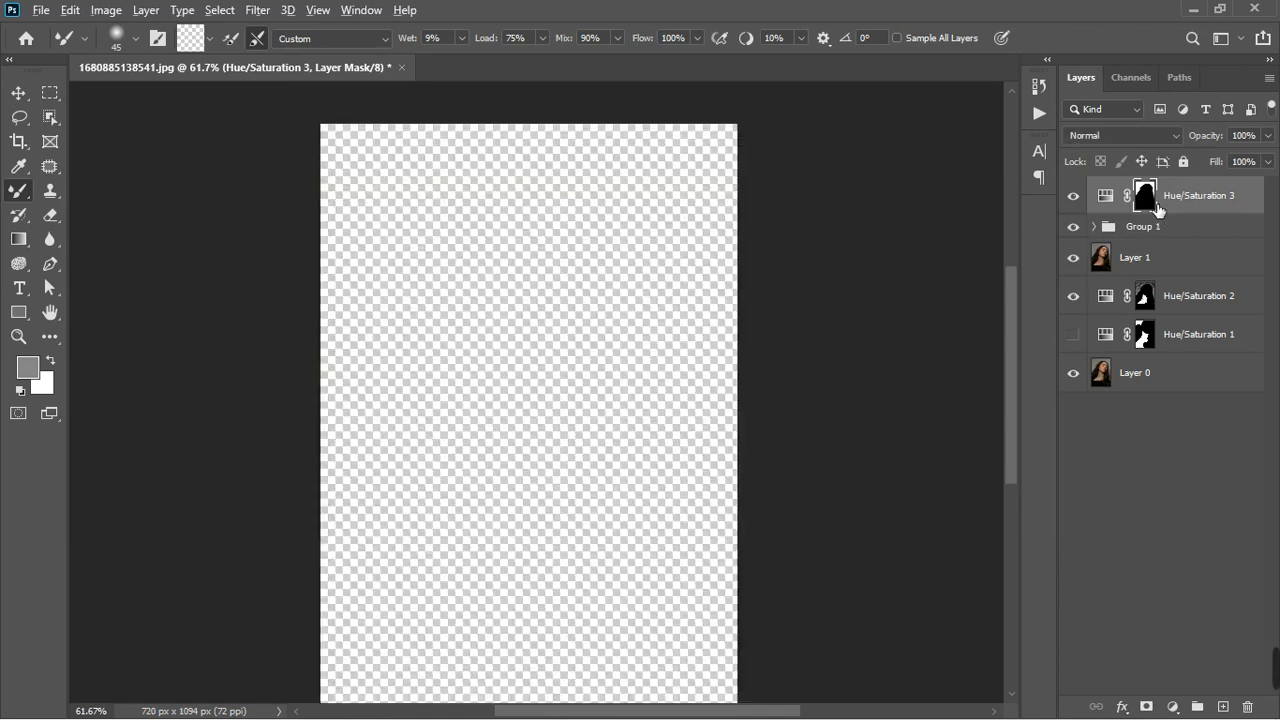
pyautogui.rightClick(30, 197)
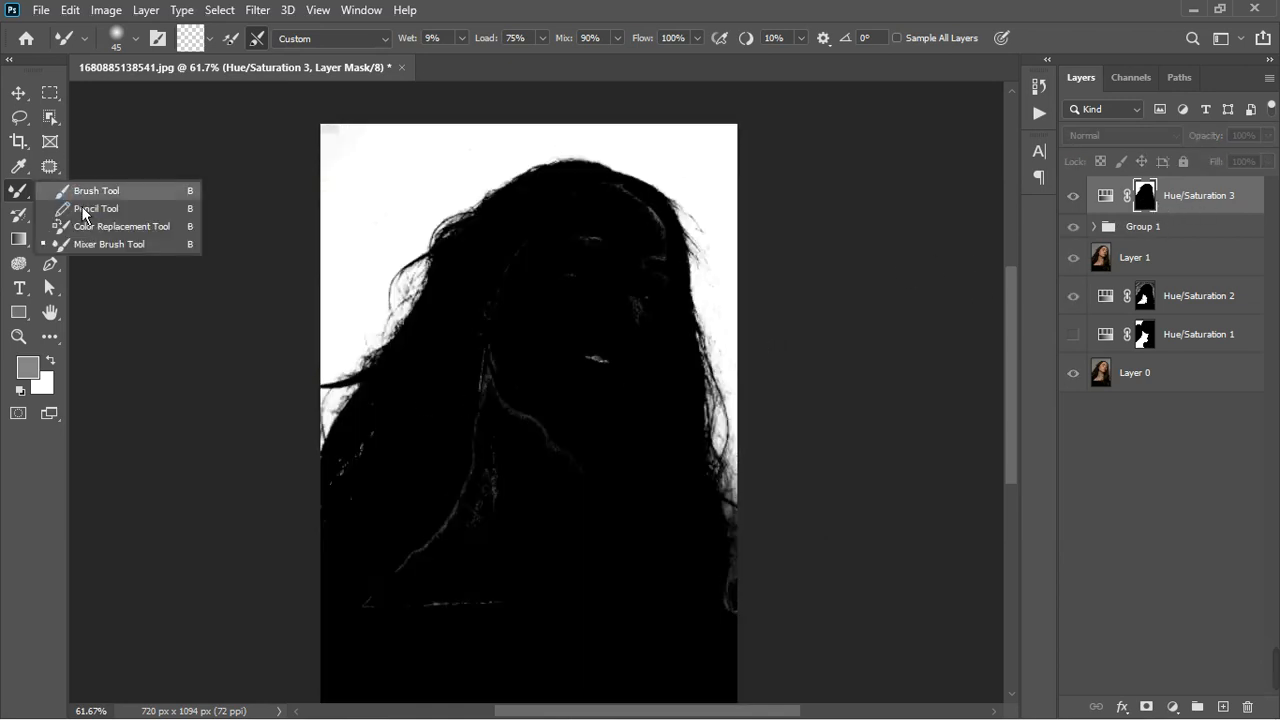
pyautogui.click(100, 191)
pyautogui.moveTo(543, 375); pyautogui.dragTo(488, 491)
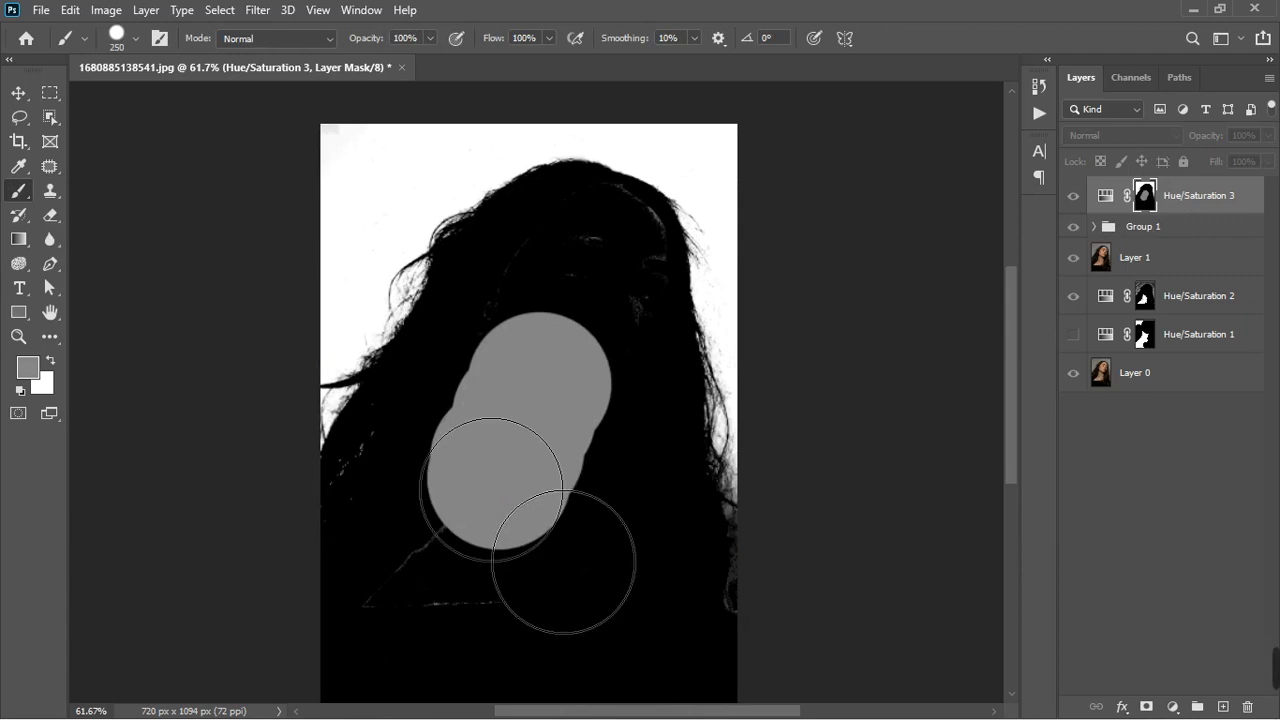
pyautogui.hotkey('ctrl', 'z')
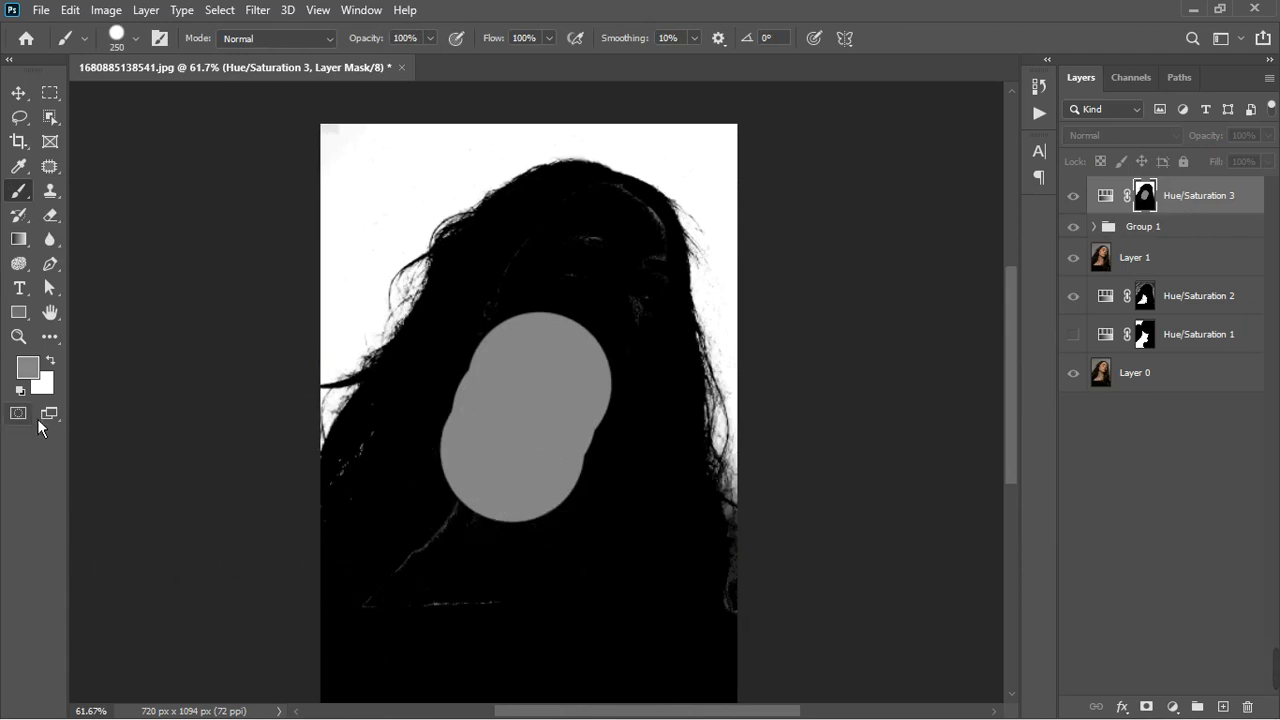
pyautogui.hotkey('ctrl', 'z')
# Paint black over the stray light areas inside the woman's silhouette on the mask, and return to the normal image view.
pyautogui.click(22, 391)
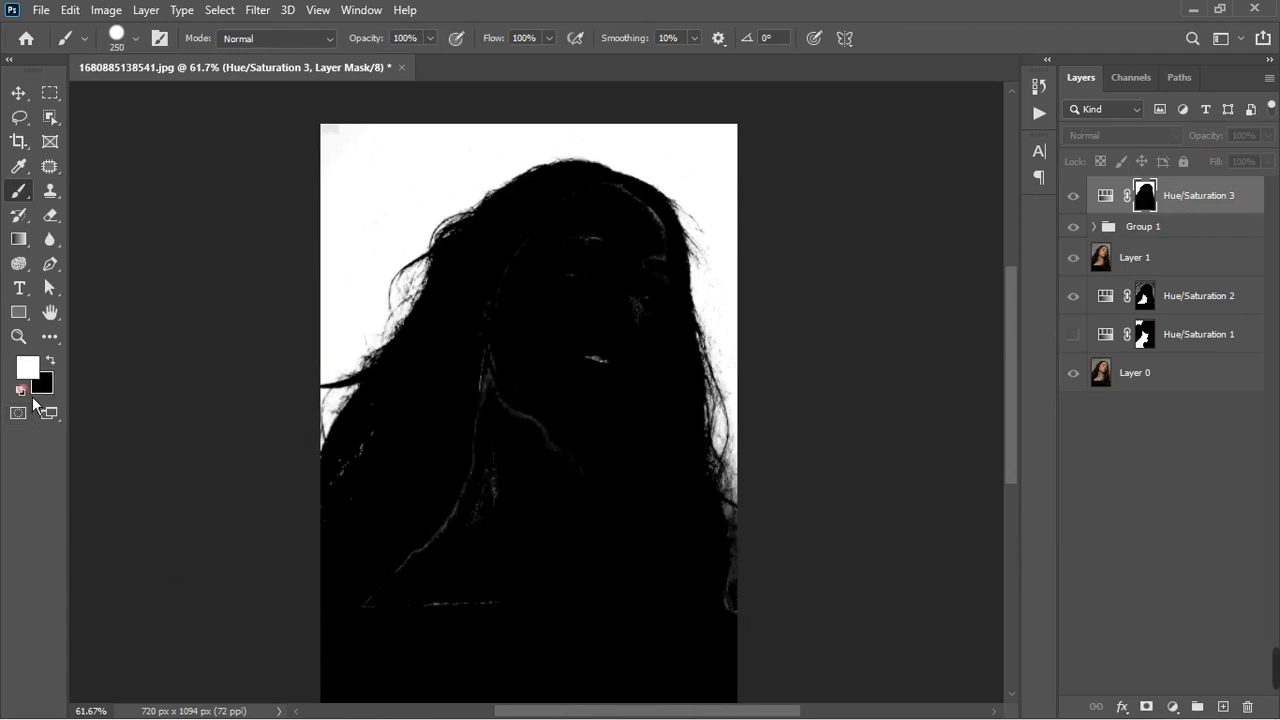
pyautogui.press('x')
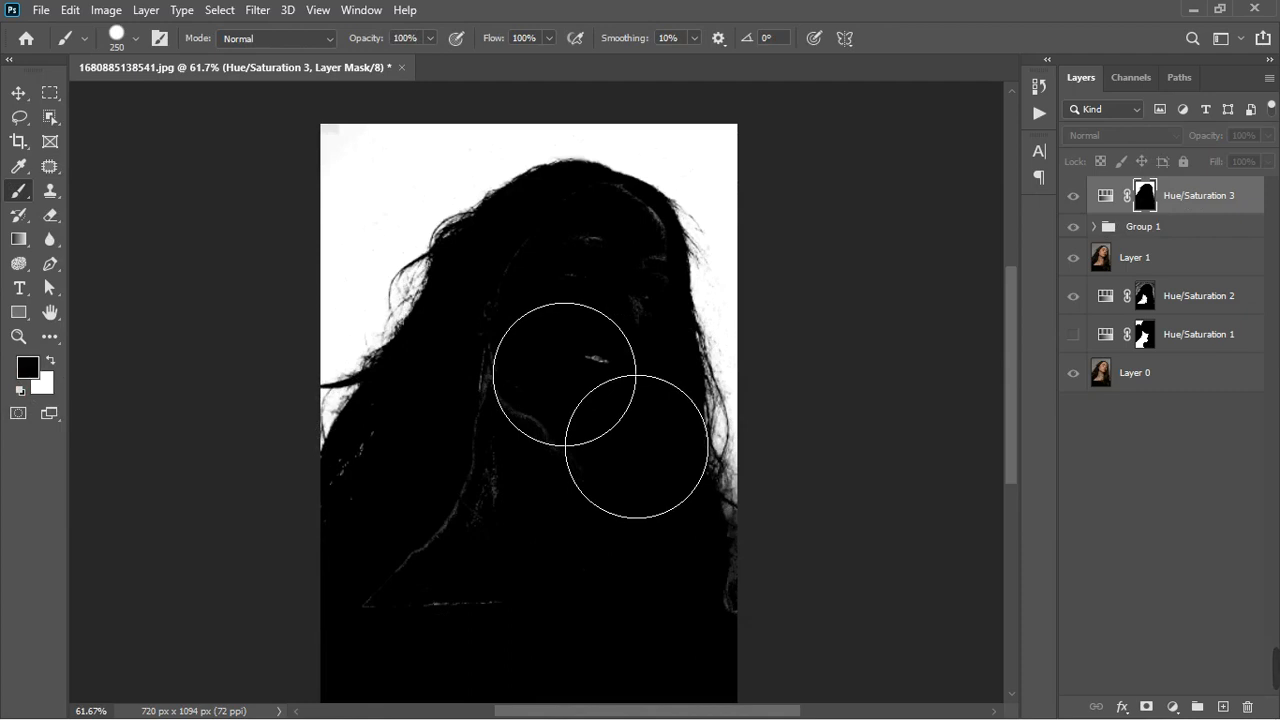
pyautogui.moveTo(564, 373)
pyautogui.mouseDown()
pyautogui.moveTo(496, 485)
pyautogui.moveTo(457, 427)
pyautogui.moveTo(534, 266)
pyautogui.moveTo(576, 266)
pyautogui.moveTo(593, 249)
pyautogui.moveTo(597, 340)
pyautogui.moveTo(608, 264)
pyautogui.moveTo(460, 552)
pyautogui.moveTo(440, 555)
pyautogui.moveTo(438, 499)
pyautogui.moveTo(399, 588)
pyautogui.moveTo(426, 674)
pyautogui.moveTo(518, 563)
pyautogui.moveTo(576, 610)
pyautogui.moveTo(545, 408)
pyautogui.mouseUp()
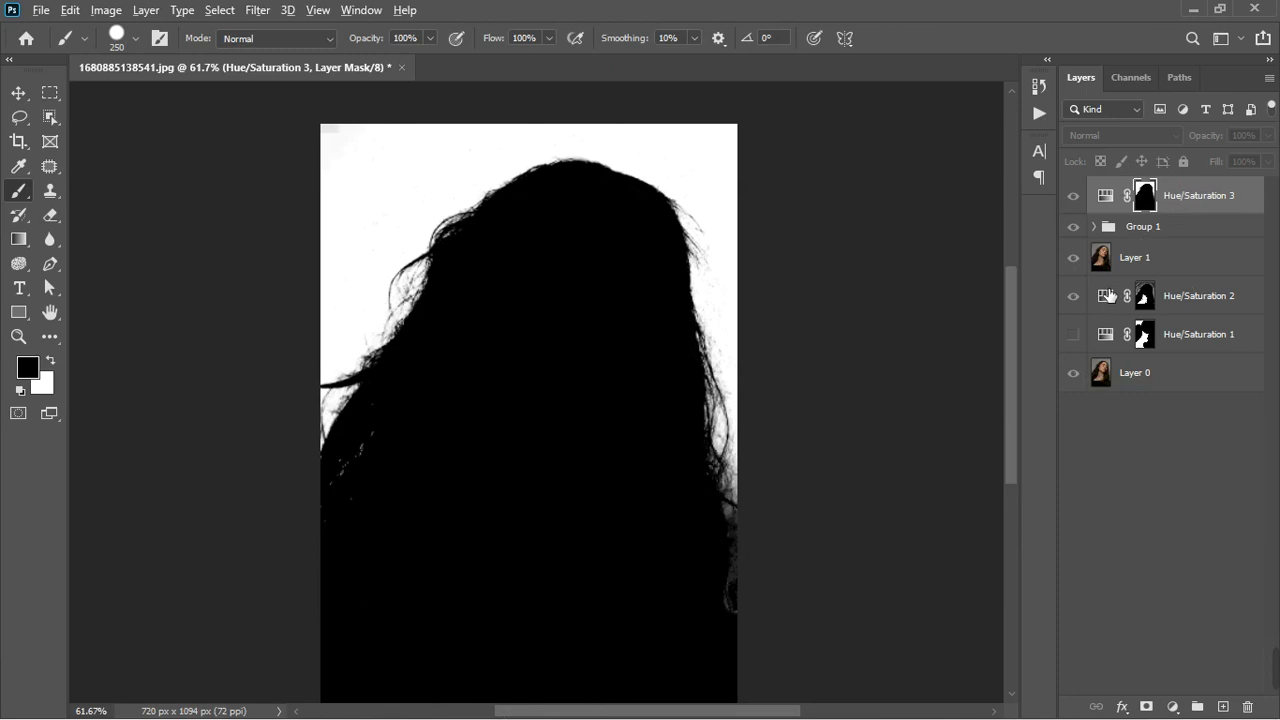
pyautogui.keyDown('alt'); pyautogui.click(1145, 200); pyautogui.keyUp('alt')
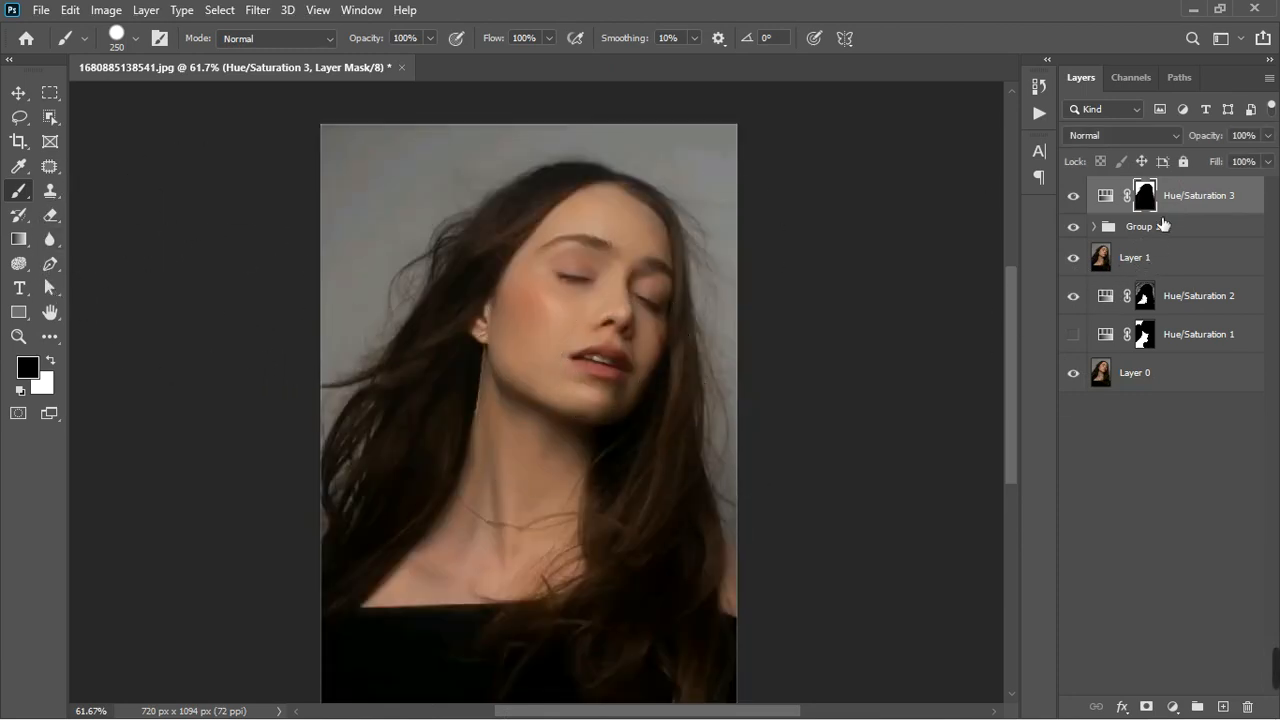
# Set the Hue/Saturation 3 adjustment's Saturation to -48 and Lightness to -24 for the background.
pyautogui.doubleClick(1106, 197)
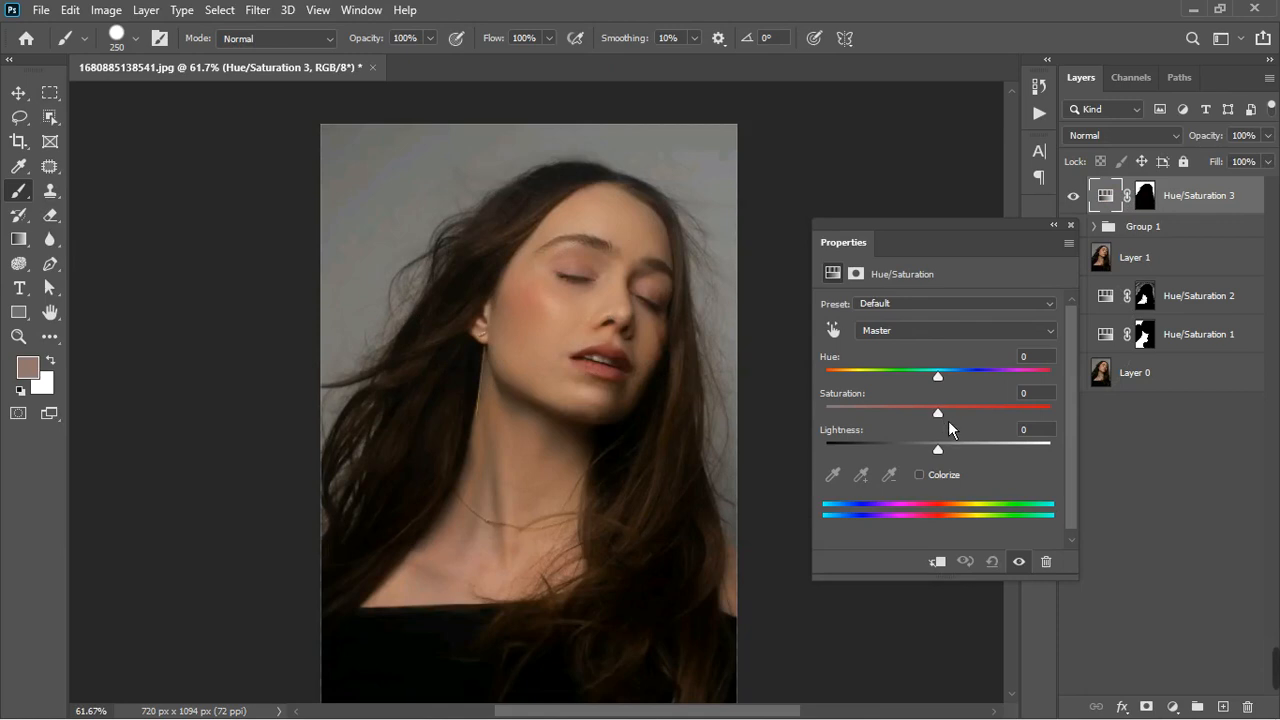
pyautogui.moveTo(944, 418); pyautogui.dragTo(893, 425)
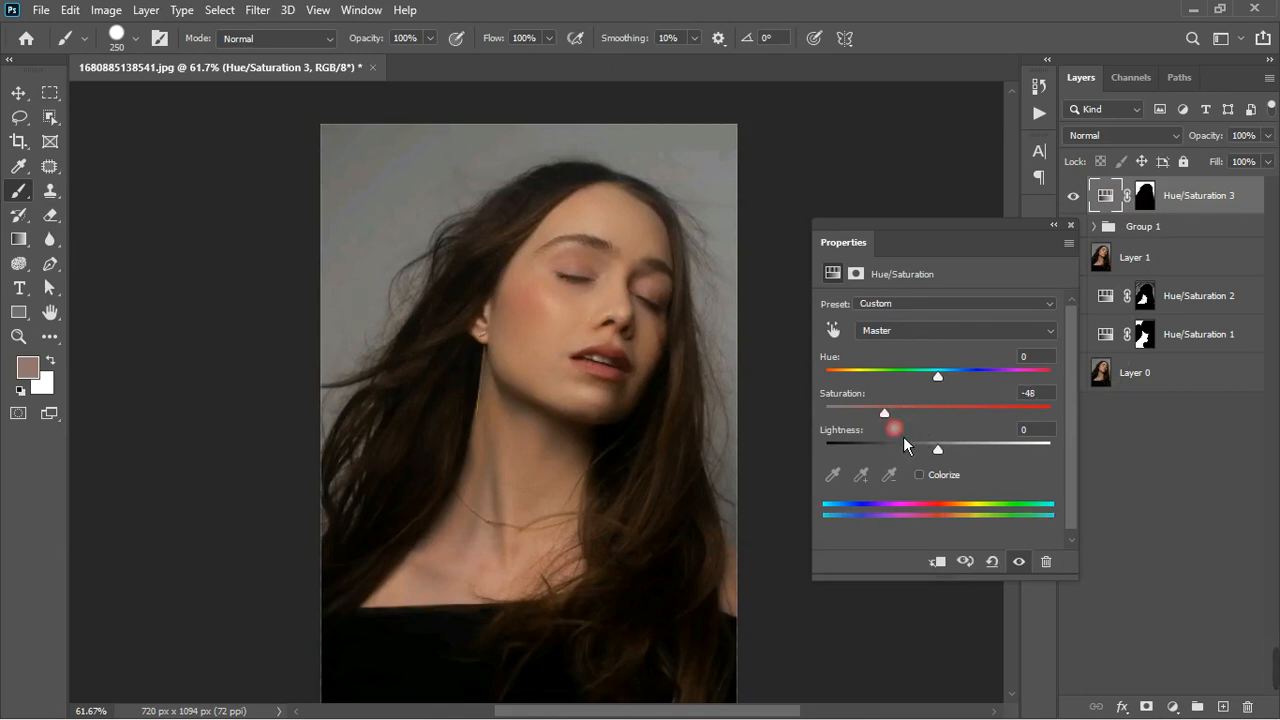
pyautogui.moveTo(947, 459); pyautogui.dragTo(920, 458)
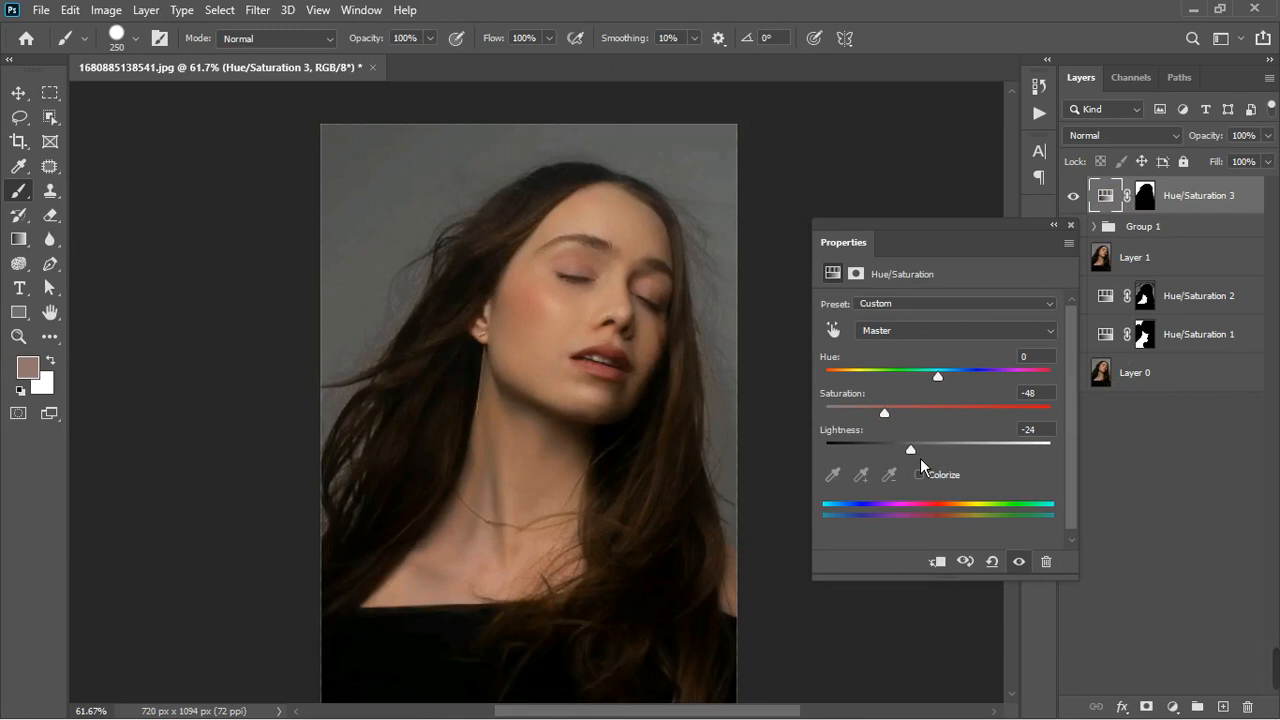
pyautogui.scroll(-5, 430, 220)
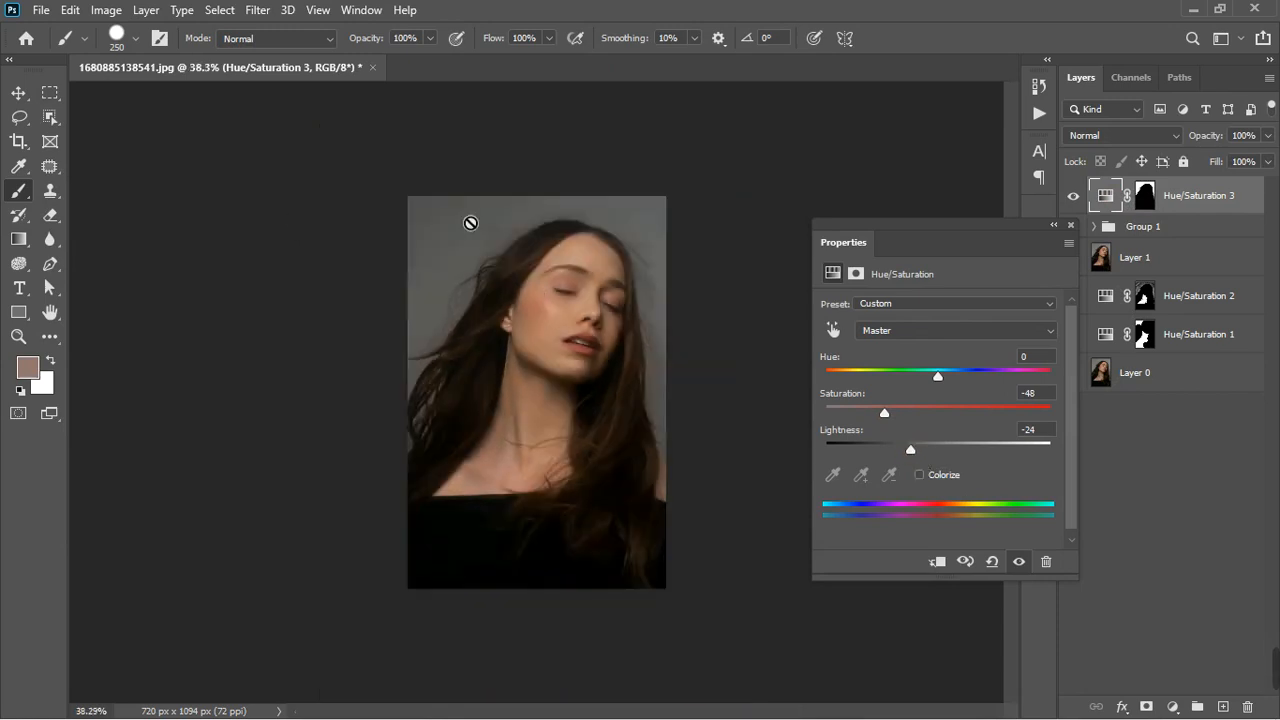
pyautogui.scroll(3, 572, 330)
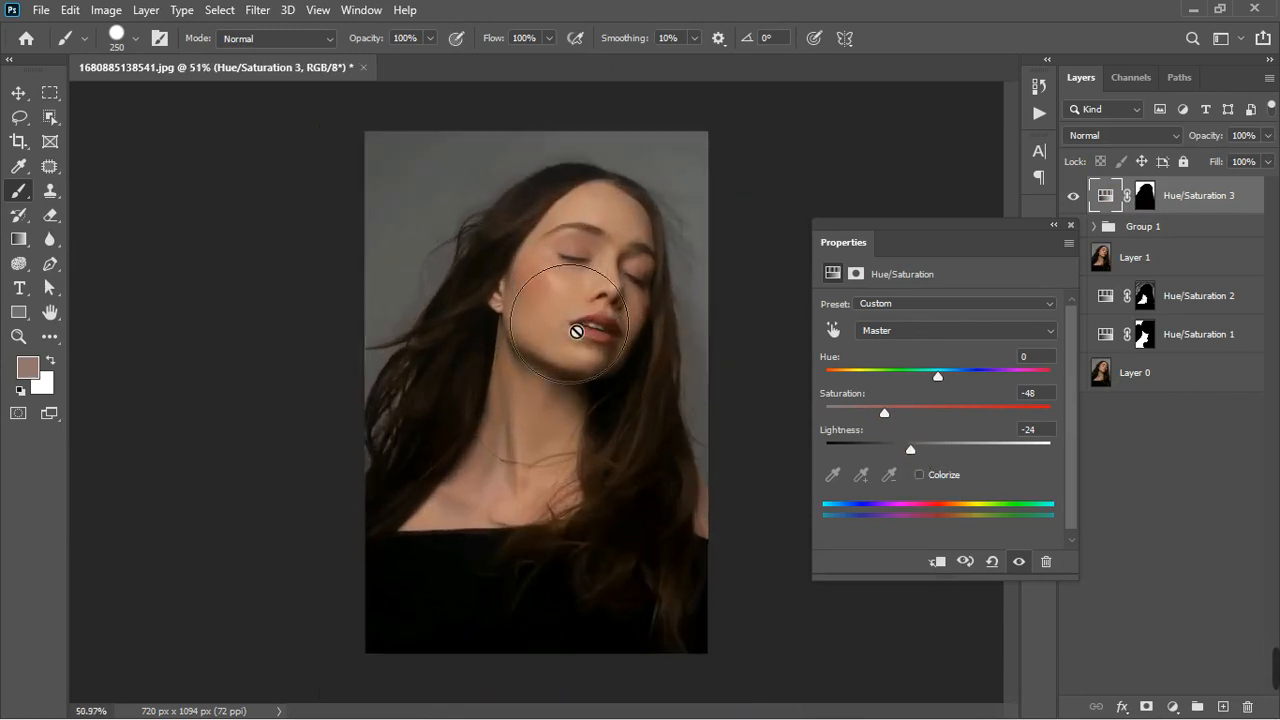
# Compare the background with and without the Hue/Saturation 3 adjustment and set its Lightness to -31.
pyautogui.click(1019, 562)
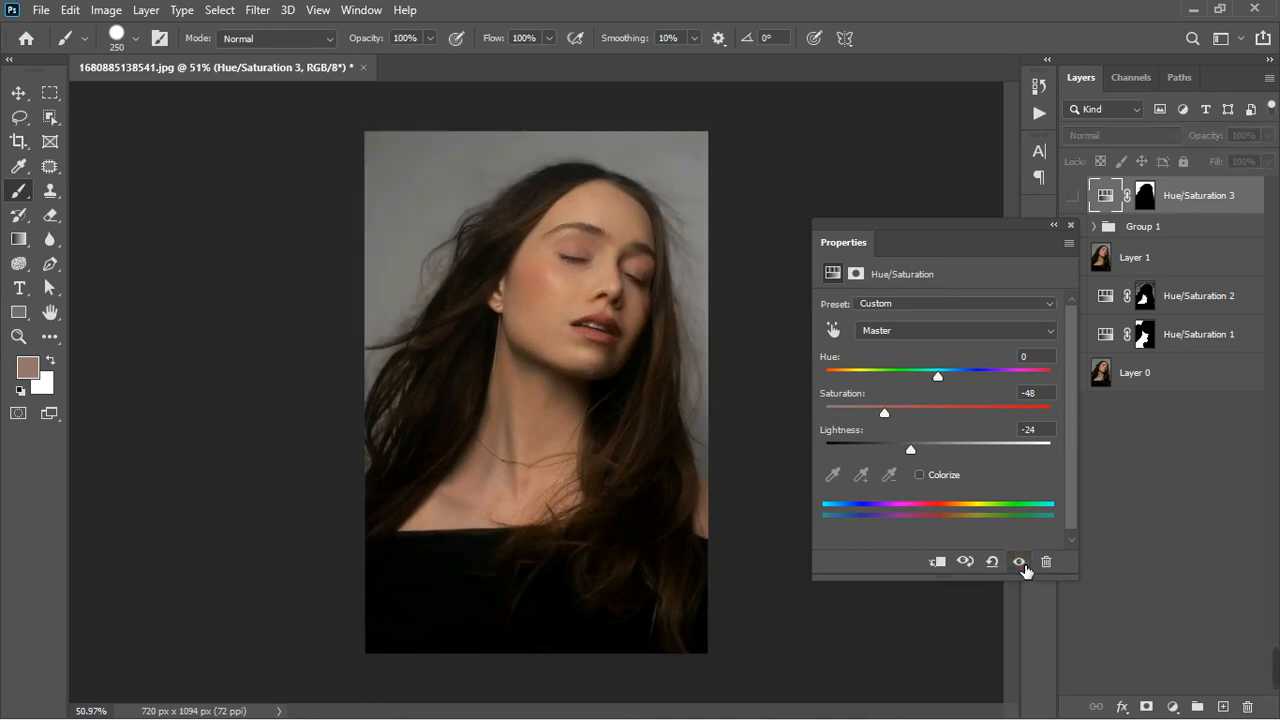
pyautogui.click(1019, 562)
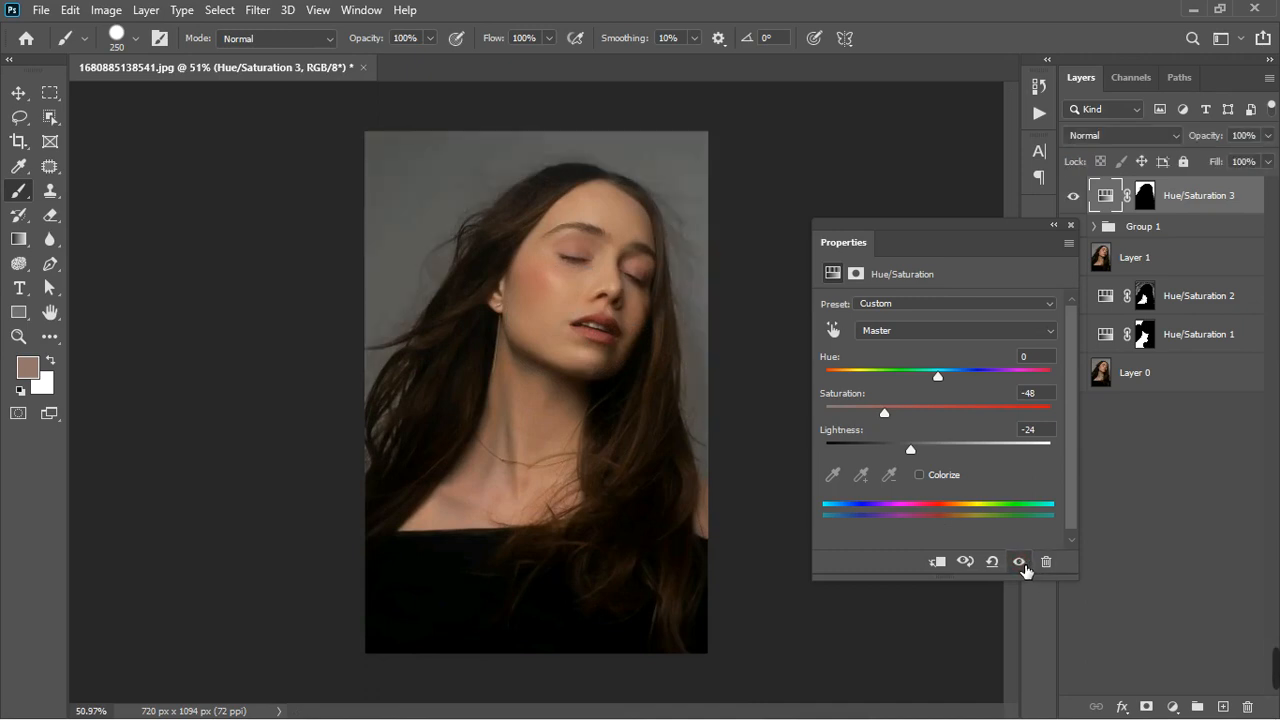
pyautogui.click(1019, 562)
pyautogui.click(1019, 562)
pyautogui.moveTo(913, 460)
pyautogui.mouseDown()
pyautogui.moveTo(835, 477)
pyautogui.moveTo(943, 451)
pyautogui.moveTo(911, 461)
pyautogui.mouseUp()
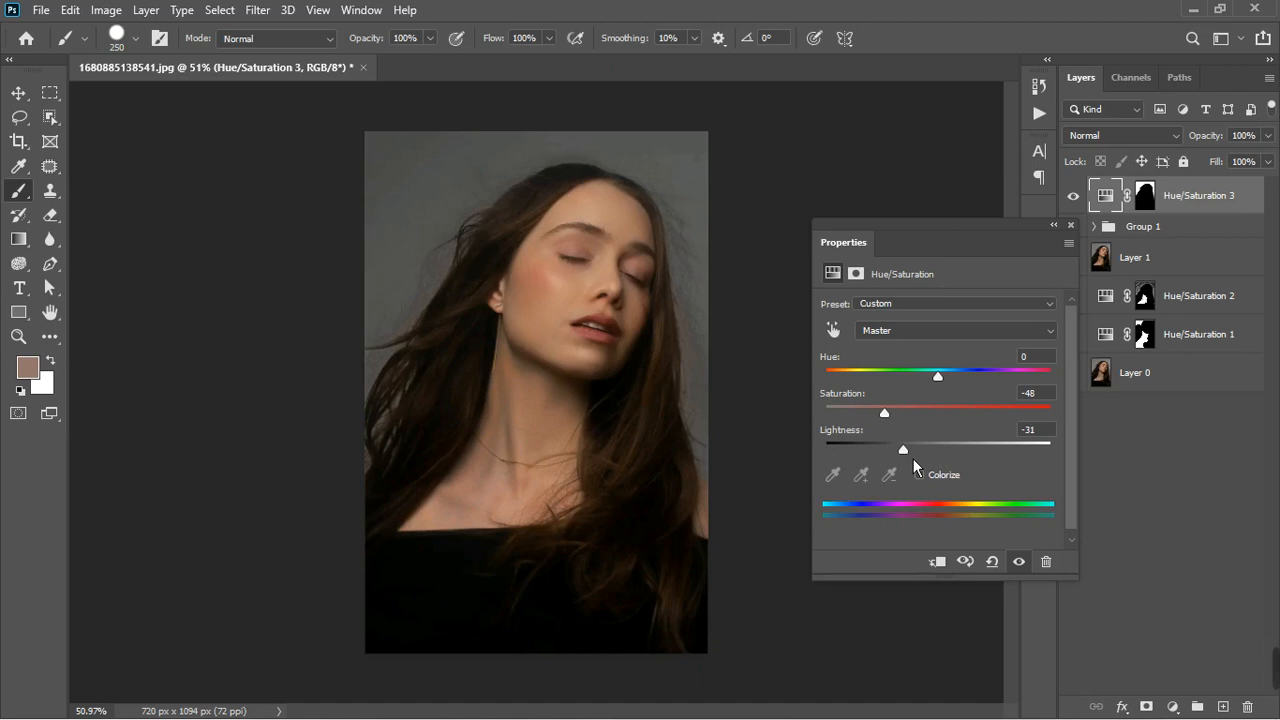
# Add a Selective Color adjustment layer above Hue/Saturation 3 and set the Cyan of its Reds to -31.
pyautogui.click(1075, 231)
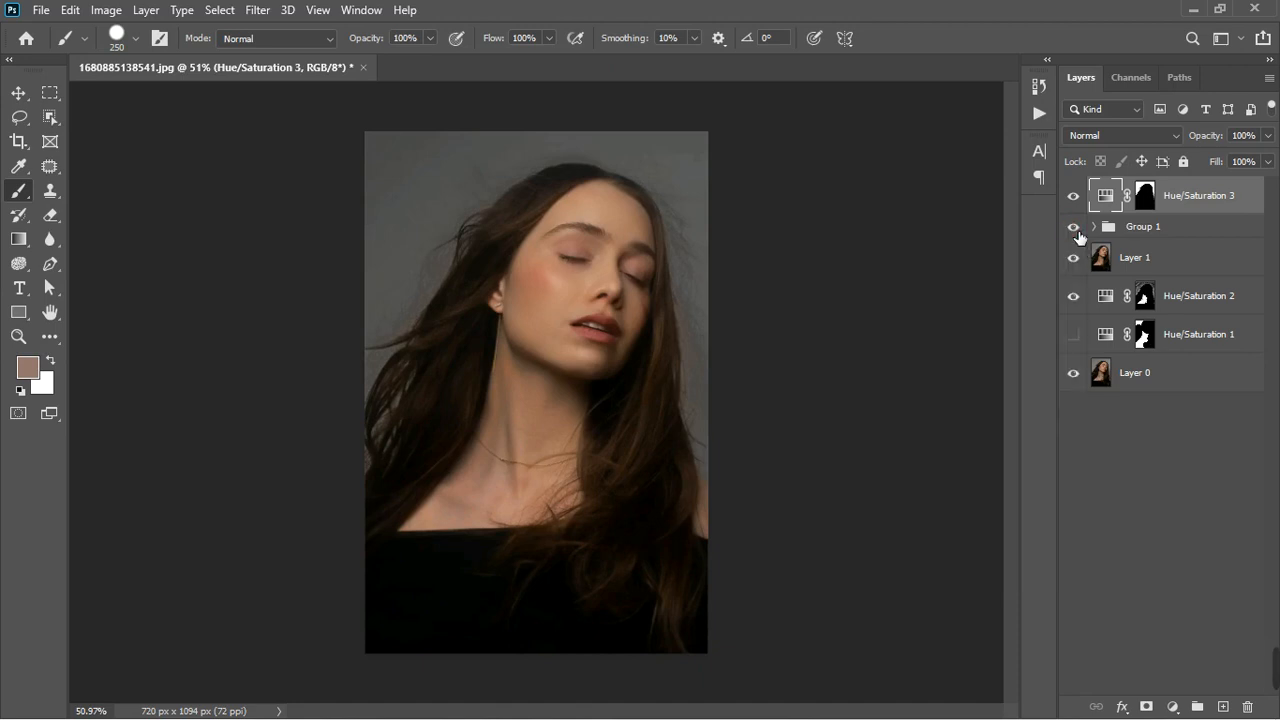
pyautogui.click(1178, 708)
pyautogui.click(1193, 686)
pyautogui.click(1178, 708)
pyautogui.click(1138, 691)
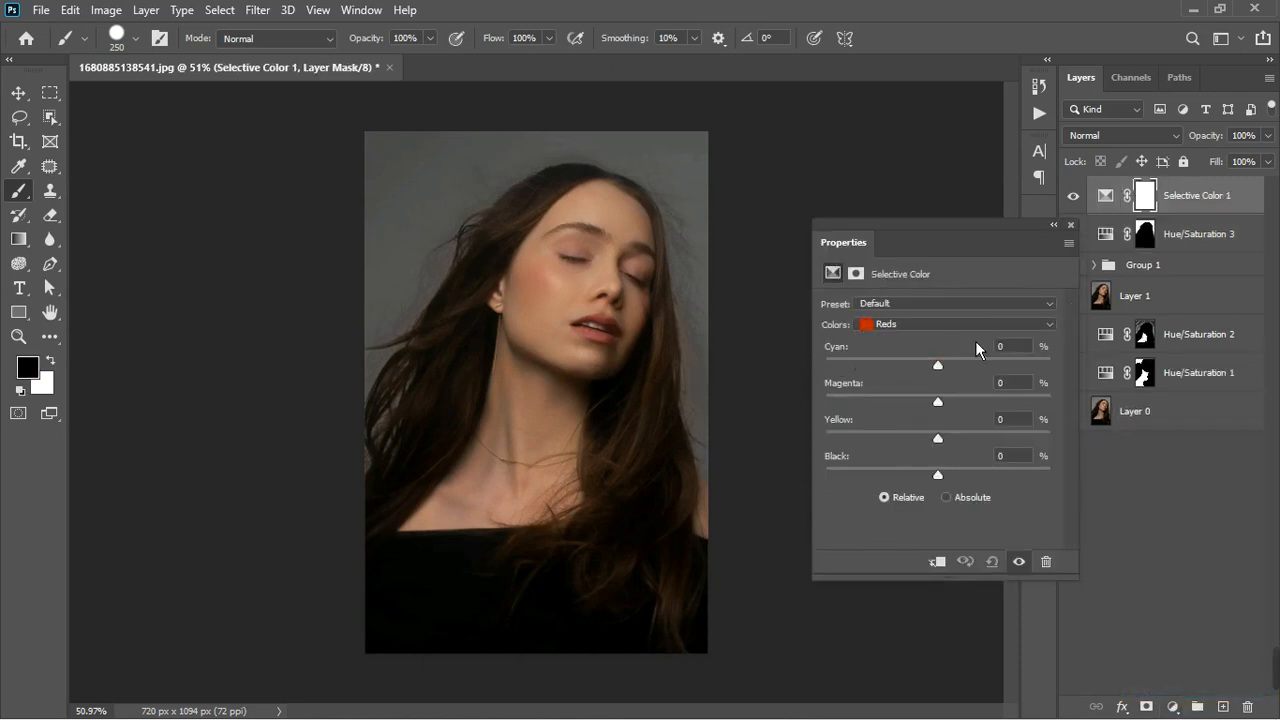
pyautogui.press('v')
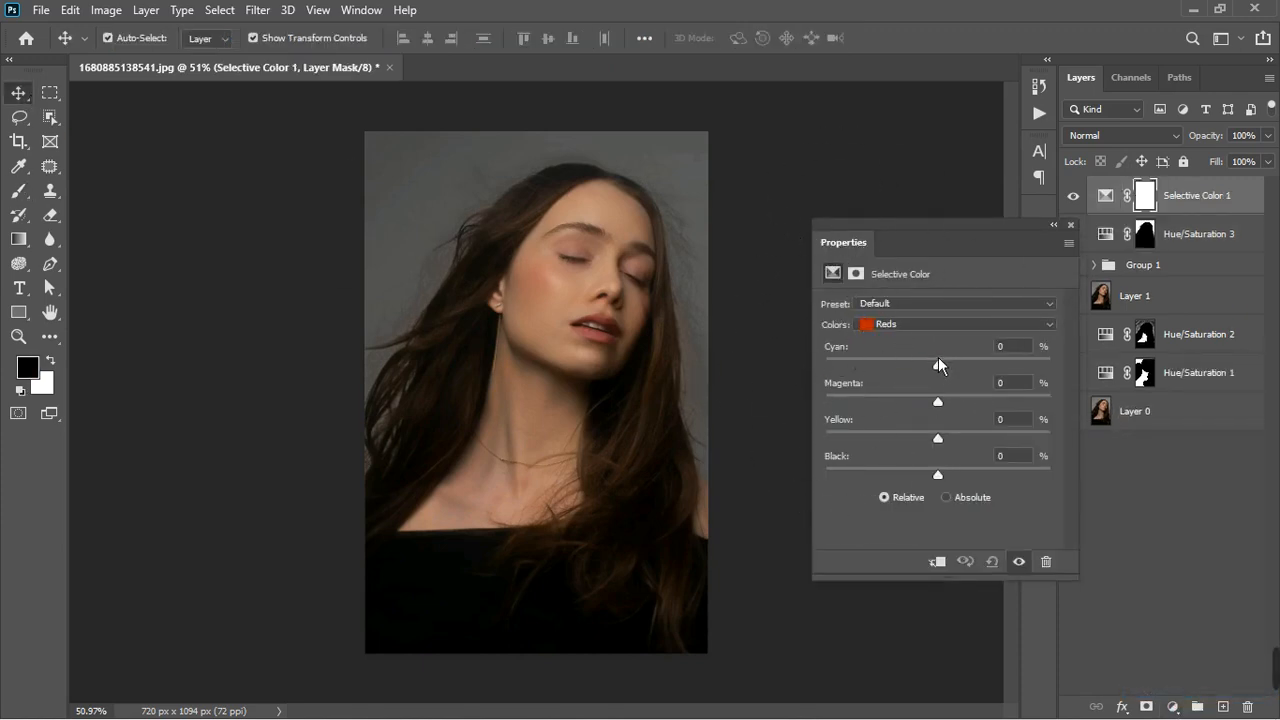
pyautogui.moveTo(947, 375); pyautogui.dragTo(914, 383)
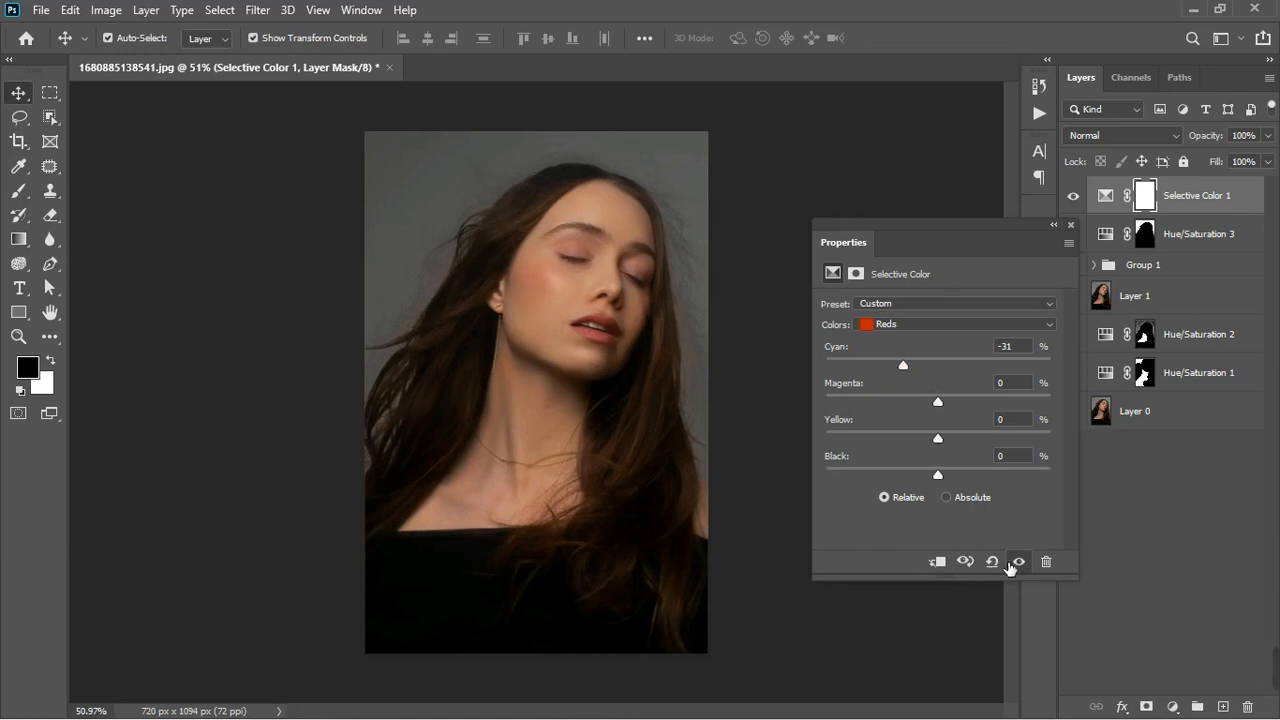
# Compare the face with and without the Selective Color adjustment, set the Reds' Yellow to +16 and moderately raise their Black.
pyautogui.click(1019, 561)
pyautogui.scroll(3, 581, 287)
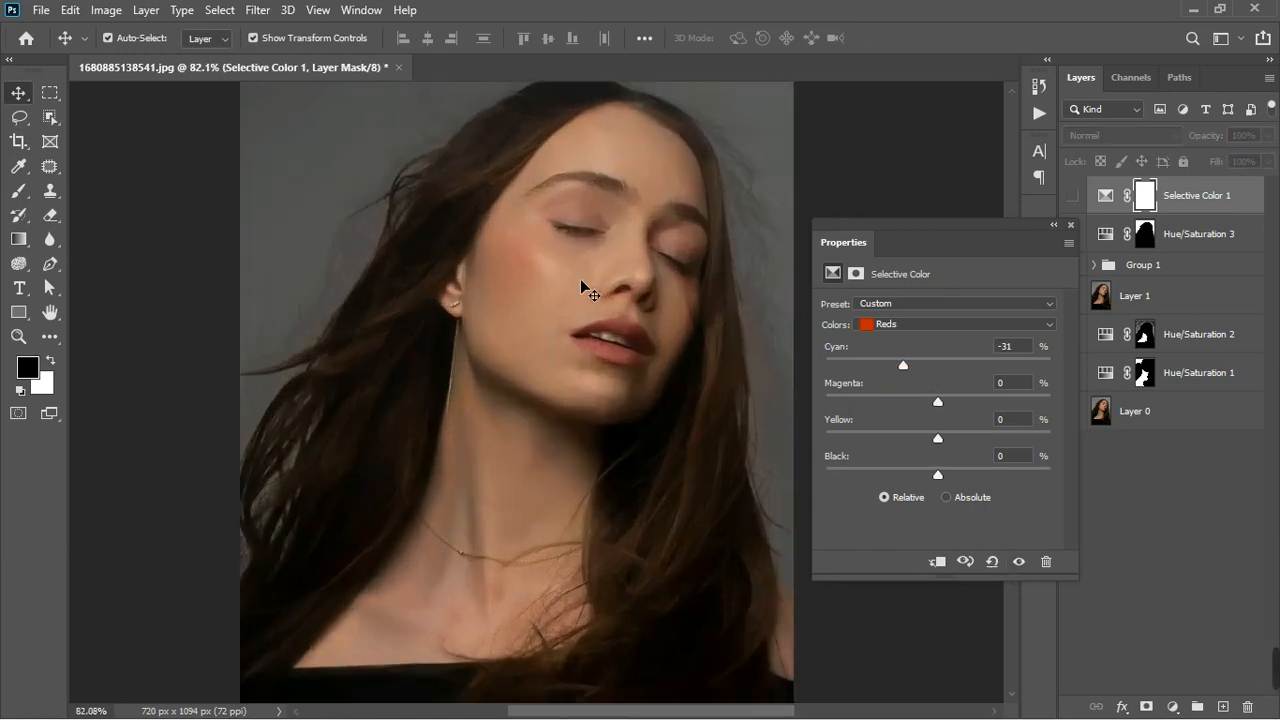
pyautogui.click(1019, 561)
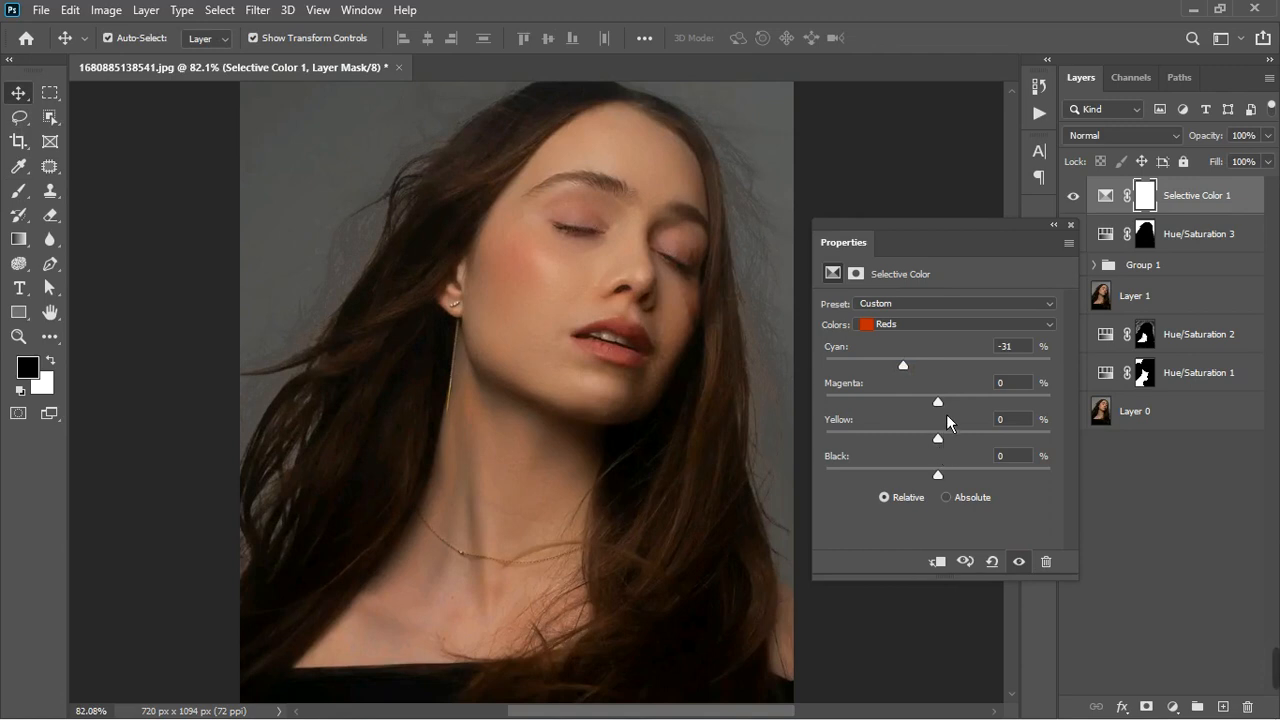
pyautogui.moveTo(945, 447); pyautogui.dragTo(958, 448)
pyautogui.moveTo(967, 446); pyautogui.dragTo(962, 477)
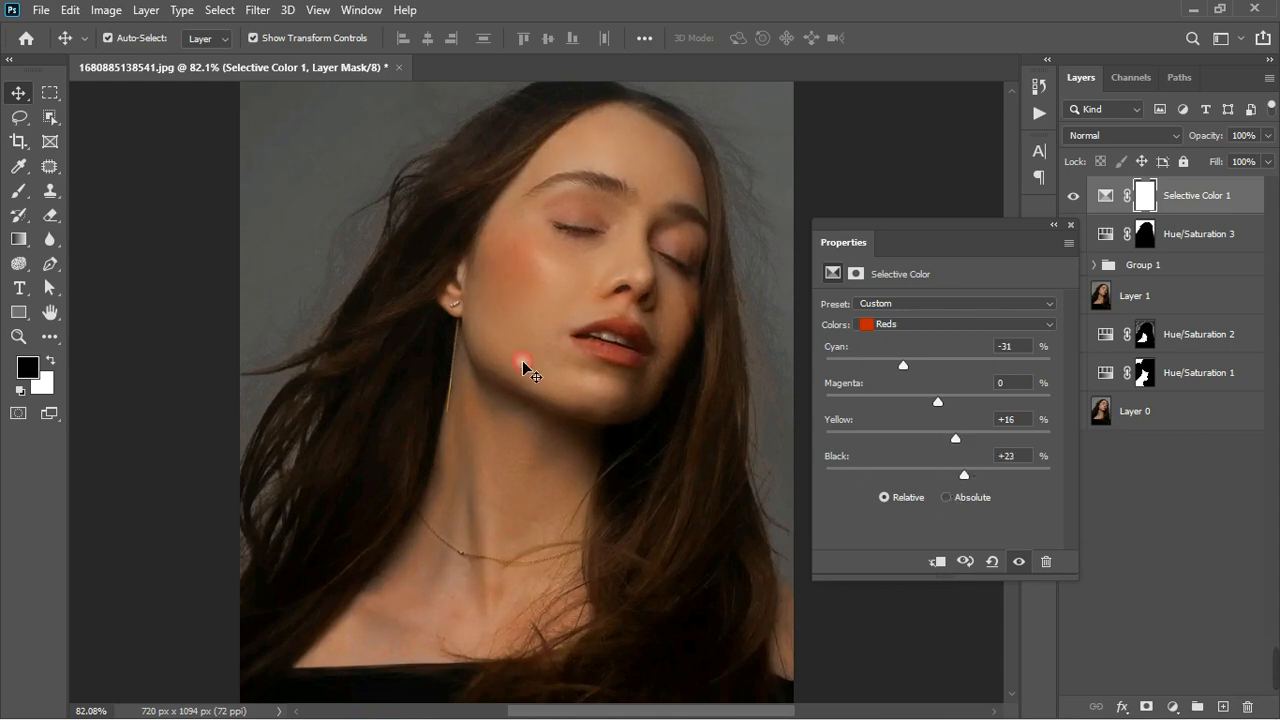
pyautogui.scroll(-4, 530, 362)
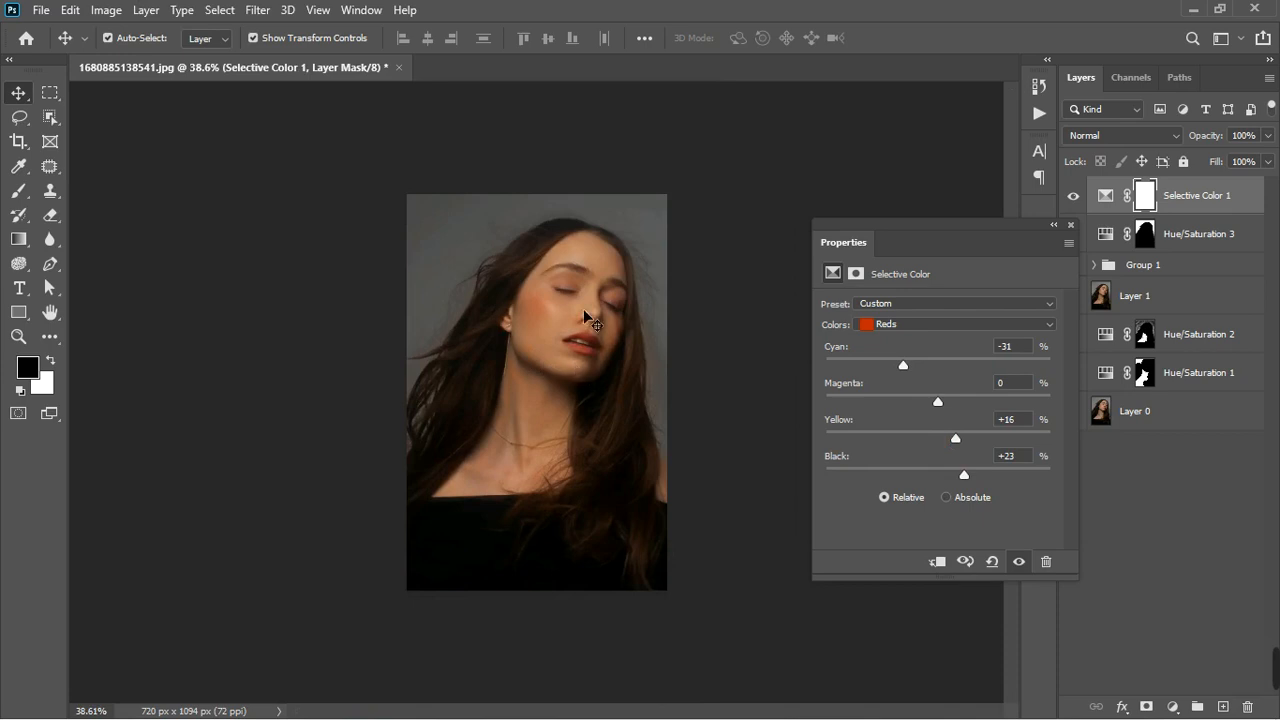
pyautogui.scroll(3, 545, 362)
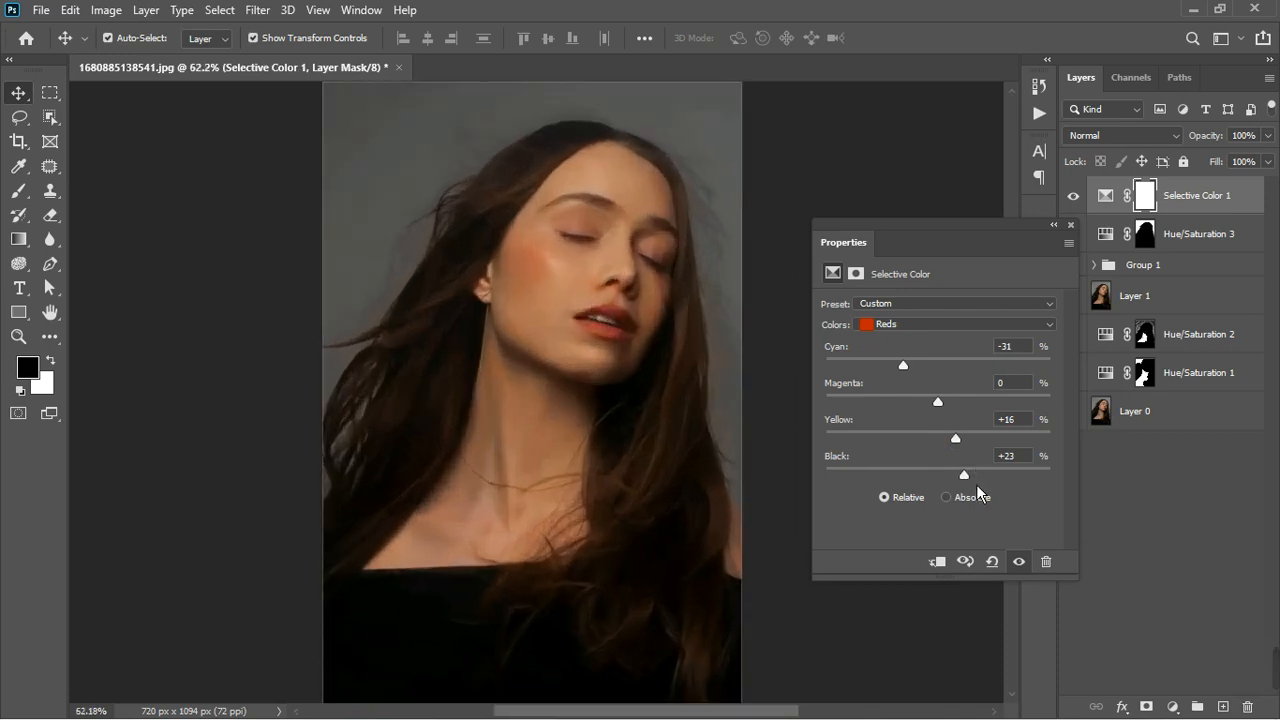
pyautogui.moveTo(978, 493); pyautogui.dragTo(970, 495)
# Slightly lower Cyan and raise Yellow and Black in the Yellows range, and compare the portrait with and without Selective Color 1.
pyautogui.click(945, 325)
pyautogui.click(946, 358)
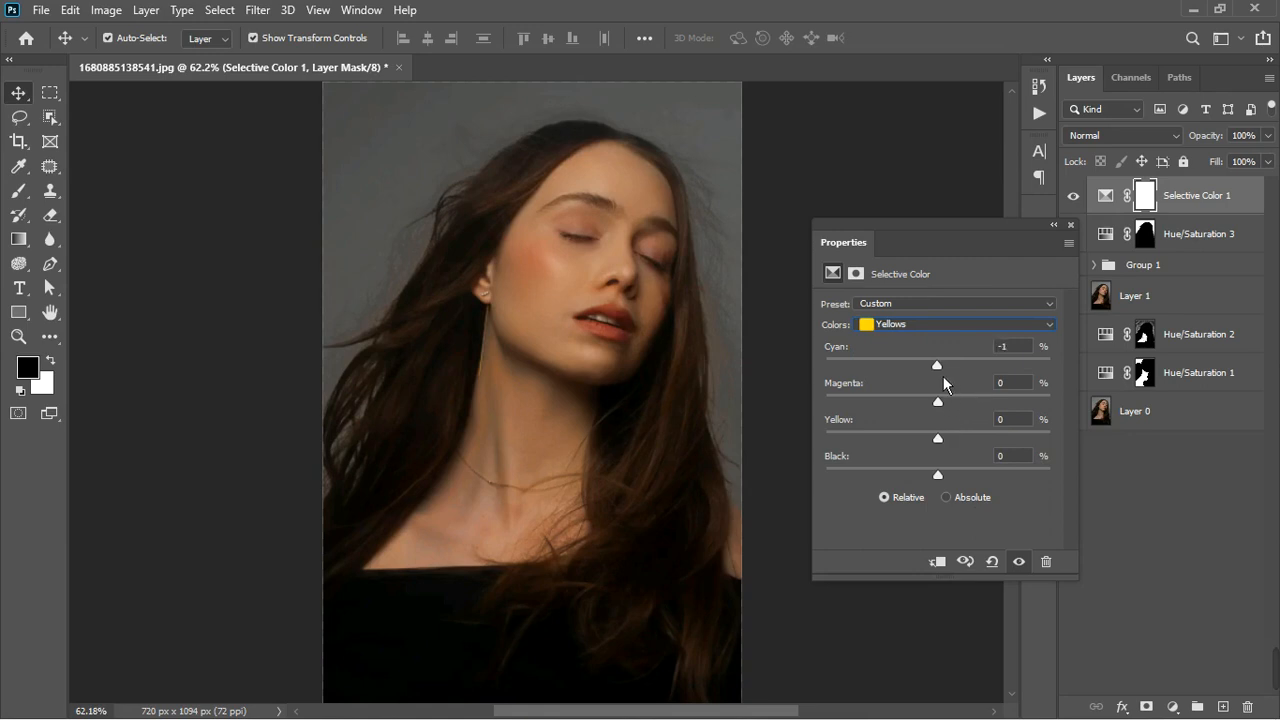
pyautogui.moveTo(937, 365)
pyautogui.mouseDown()
pyautogui.moveTo(925, 365)
pyautogui.moveTo(927, 387)
pyautogui.mouseUp()
pyautogui.moveTo(949, 440); pyautogui.dragTo(961, 438)
pyautogui.moveTo(947, 482); pyautogui.dragTo(961, 480)
pyautogui.click(1070, 225)
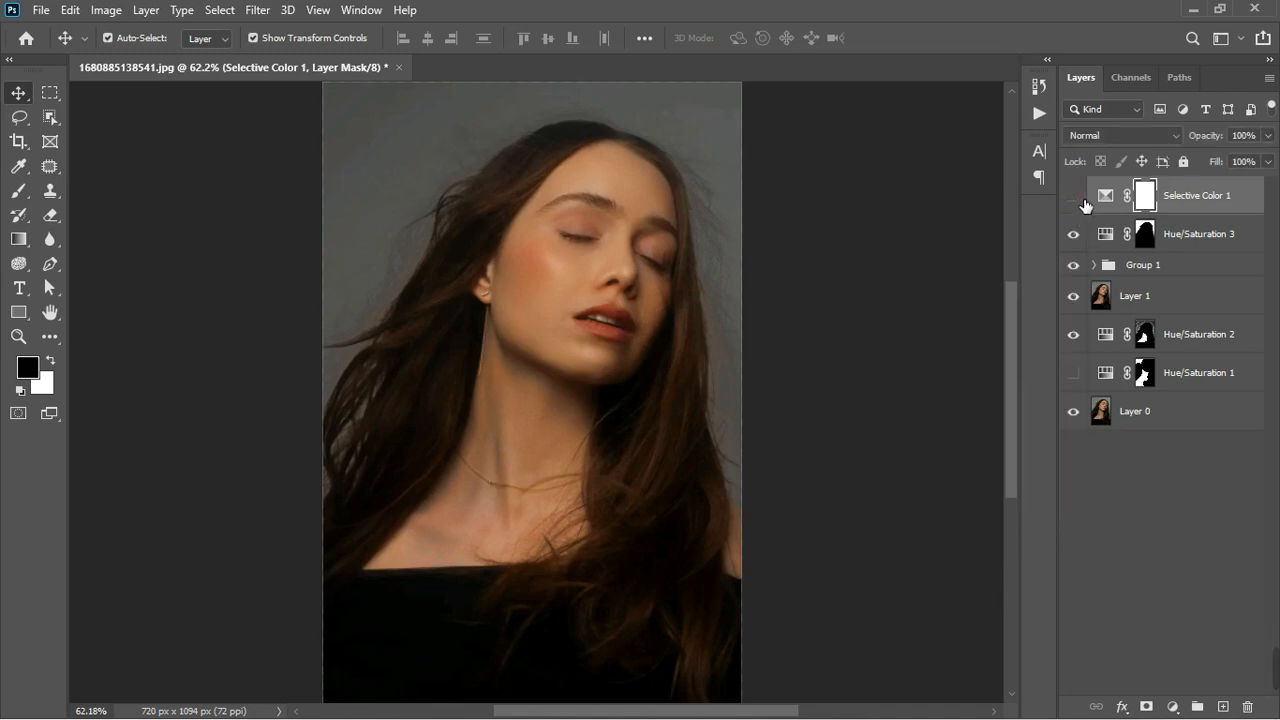
pyautogui.click(1085, 200)
pyautogui.click(1075, 196)
# Add a new Hue/Saturation adjustment layer for the teeth and set its Hue to +123 as a temporary green tint.
pyautogui.scroll(5, 645, 280)
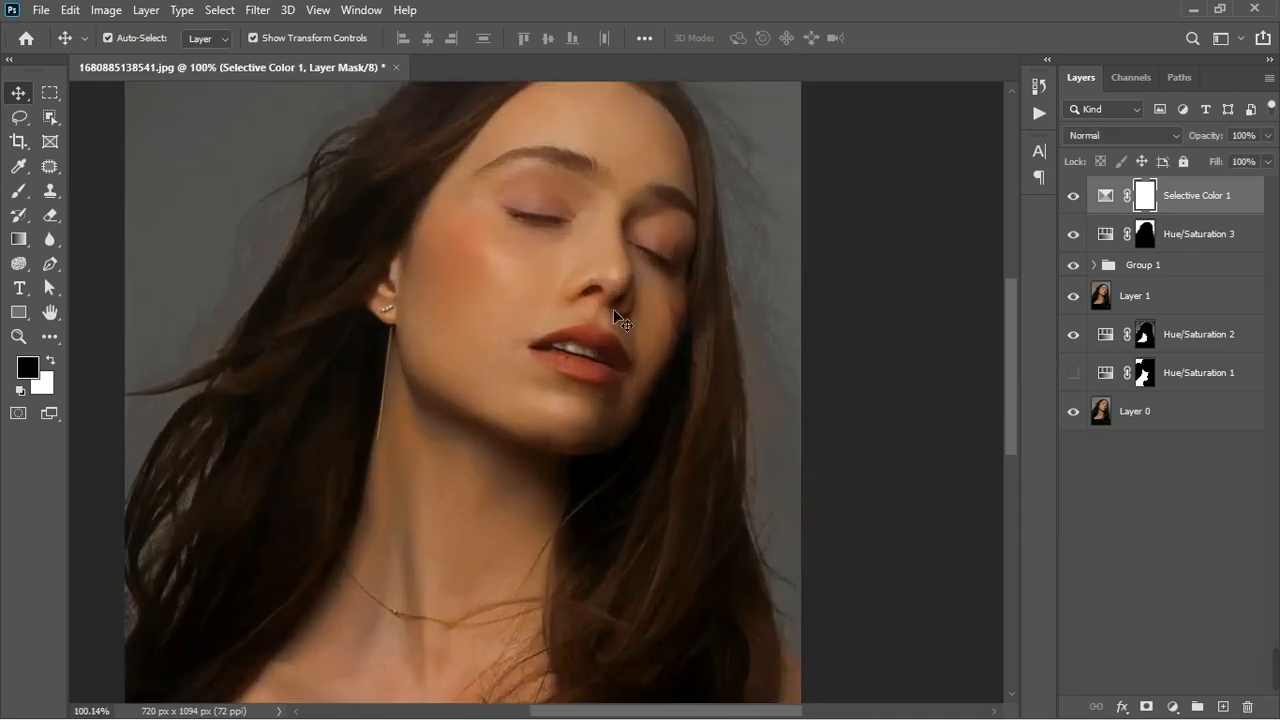
pyautogui.scroll(2, 575, 345)
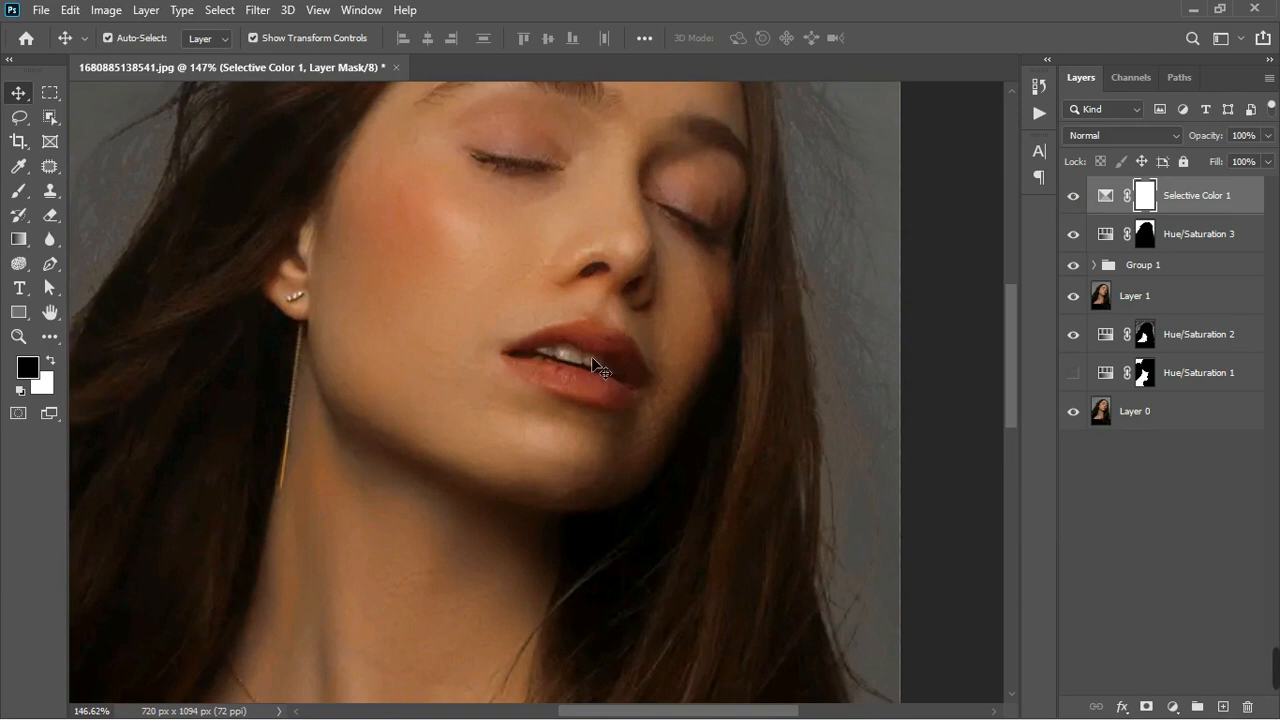
pyautogui.click(1172, 707)
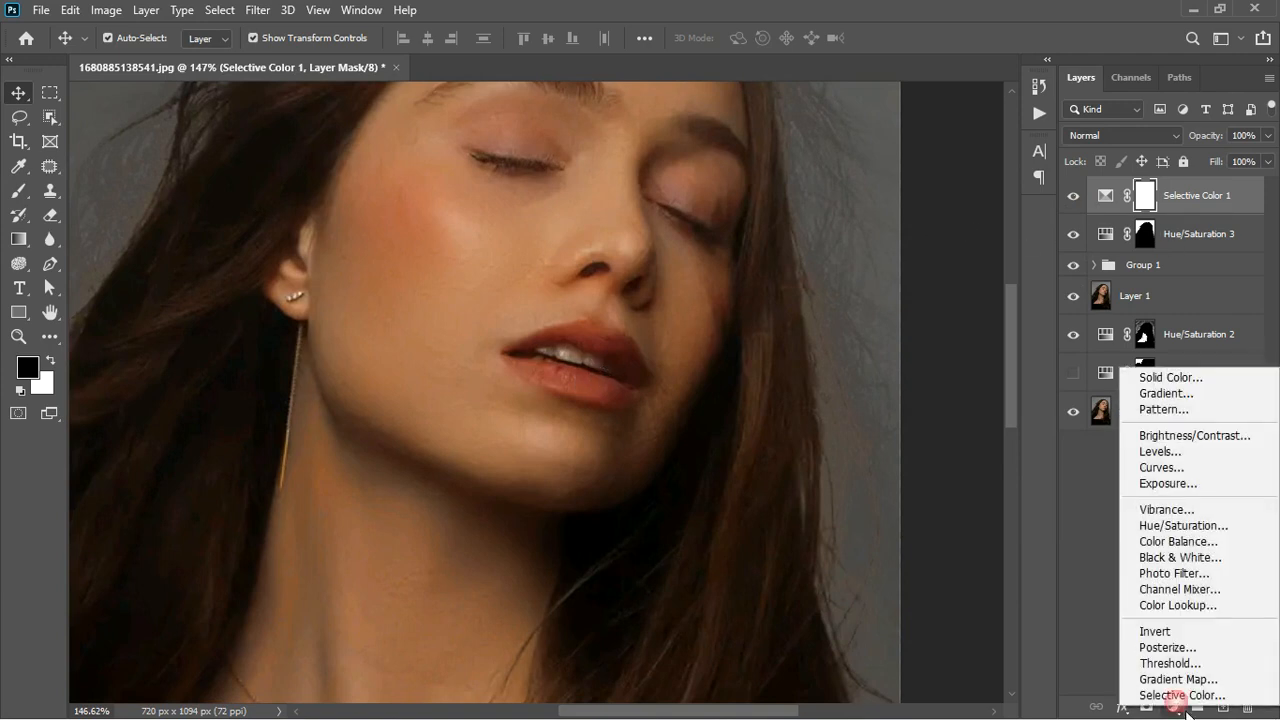
pyautogui.click(1190, 527)
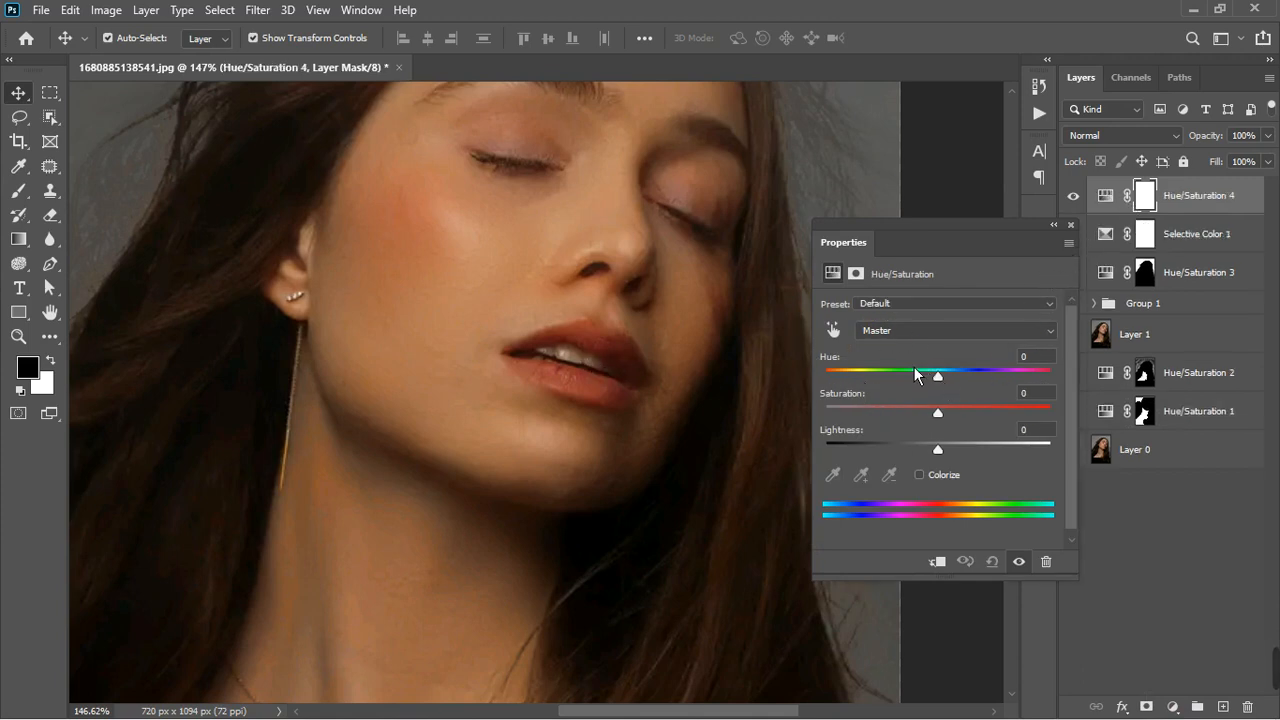
pyautogui.moveTo(938, 376); pyautogui.dragTo(1024, 376)
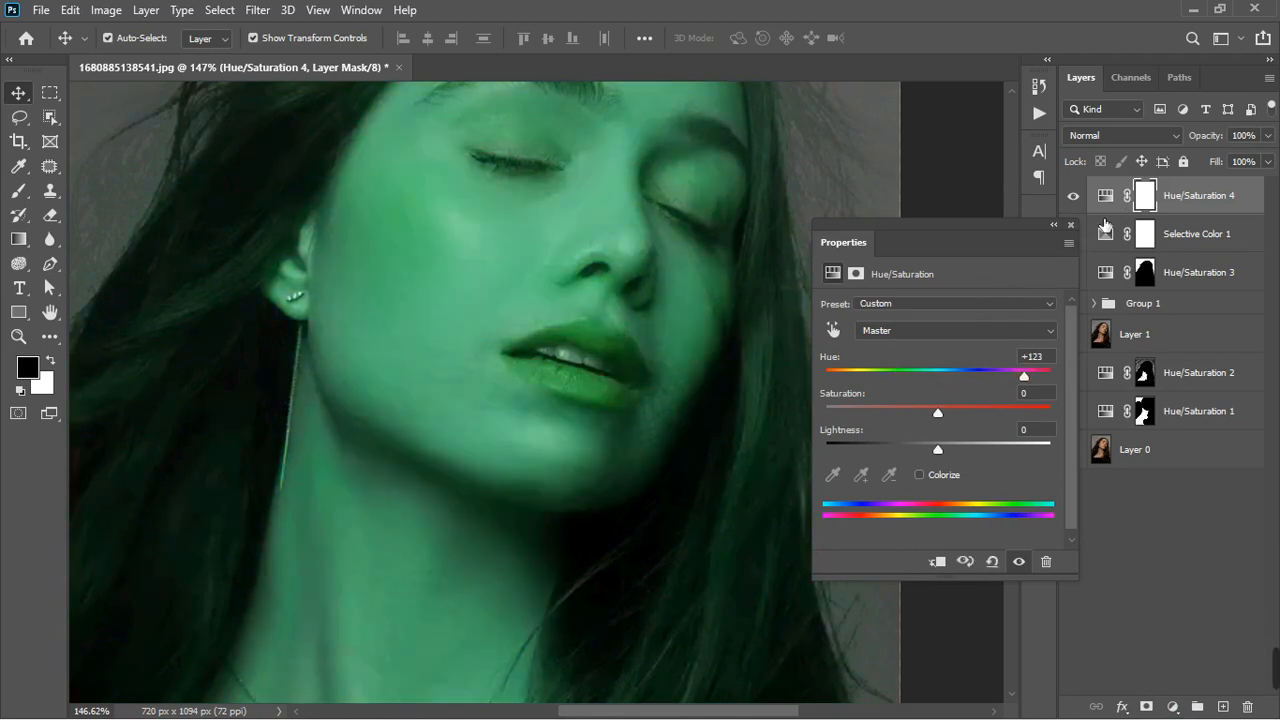
# Invert the Hue/Saturation 4 layer mask to black so the green tint is hidden across the whole image.
pyautogui.doubleClick(1141, 200)
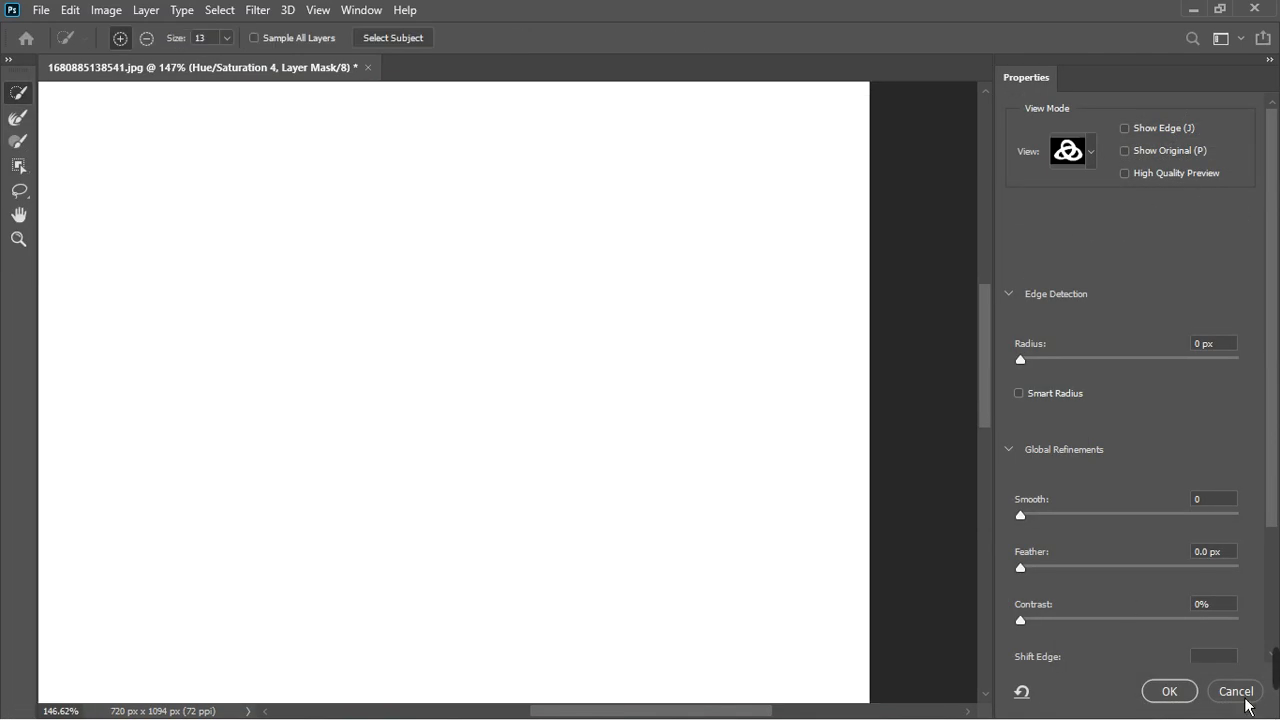
pyautogui.click(1236, 691)
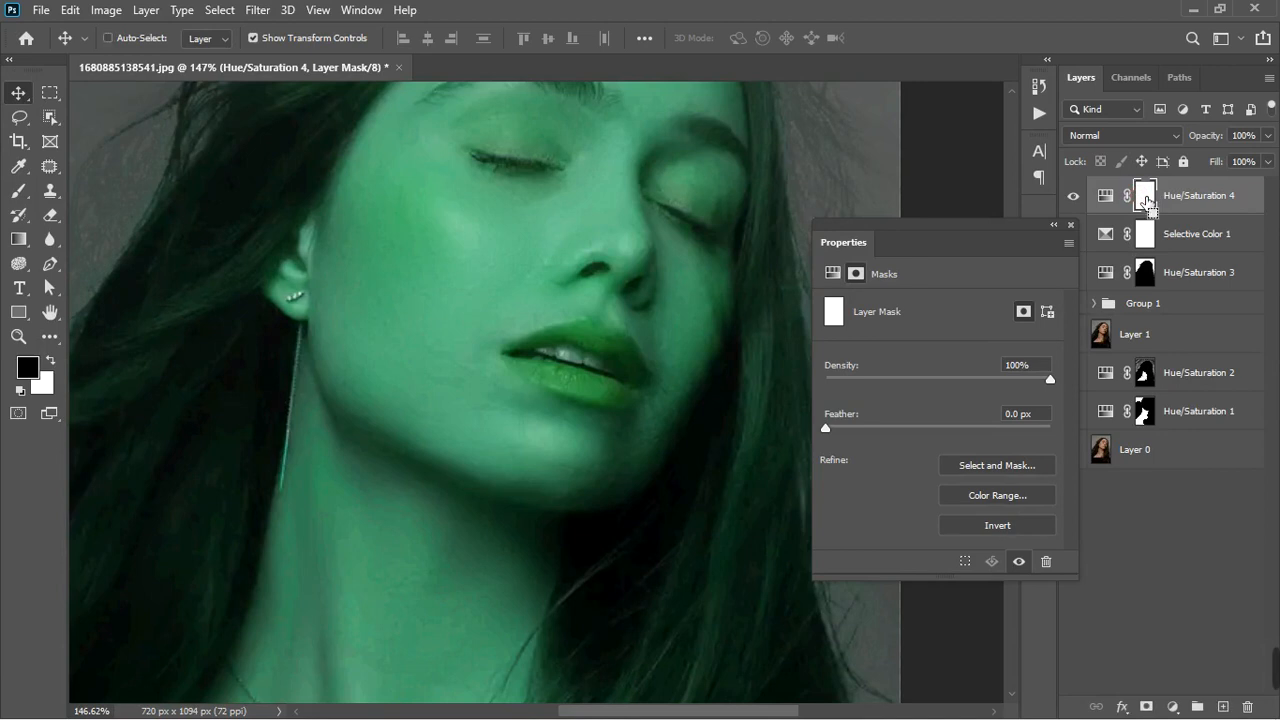
pyautogui.hotkey('ctrl', 'i')
# Paint white over the teeth on the Hue/Saturation 4 mask with a brush of size 9.
pyautogui.press('b')
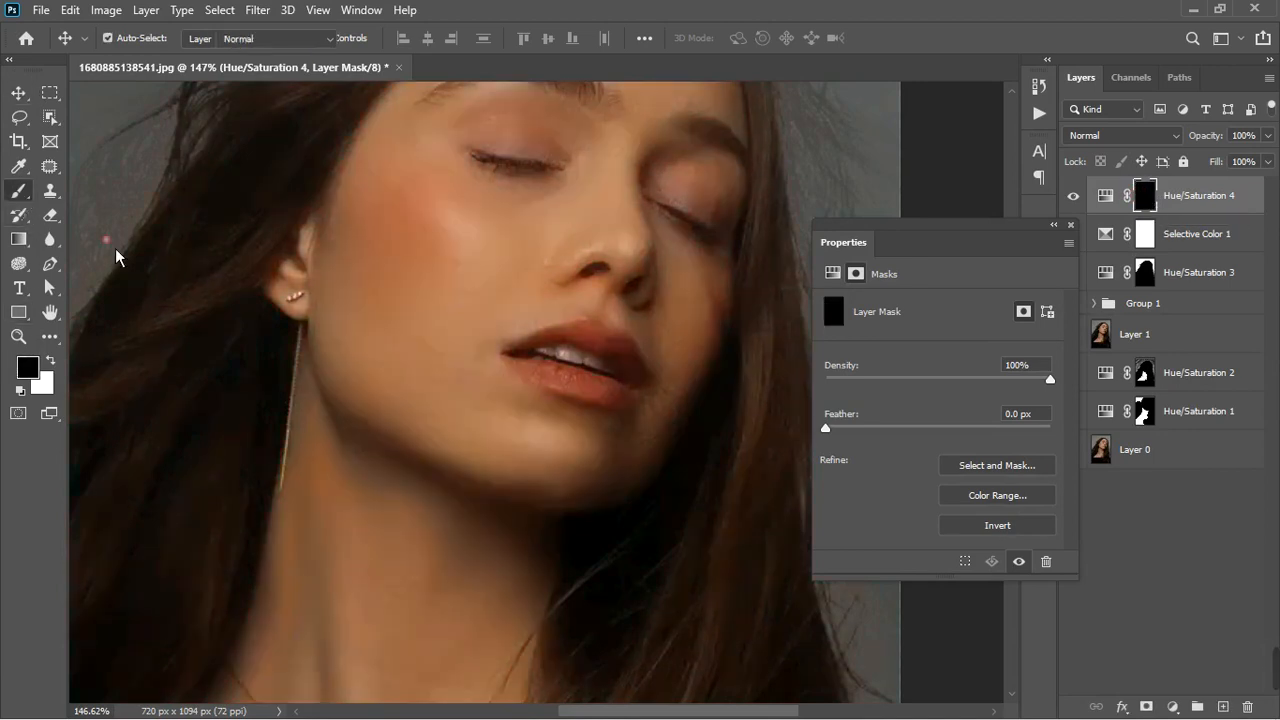
pyautogui.press('[')
pyautogui.press('[')
pyautogui.press('[')
pyautogui.press('[')
pyautogui.press('[')
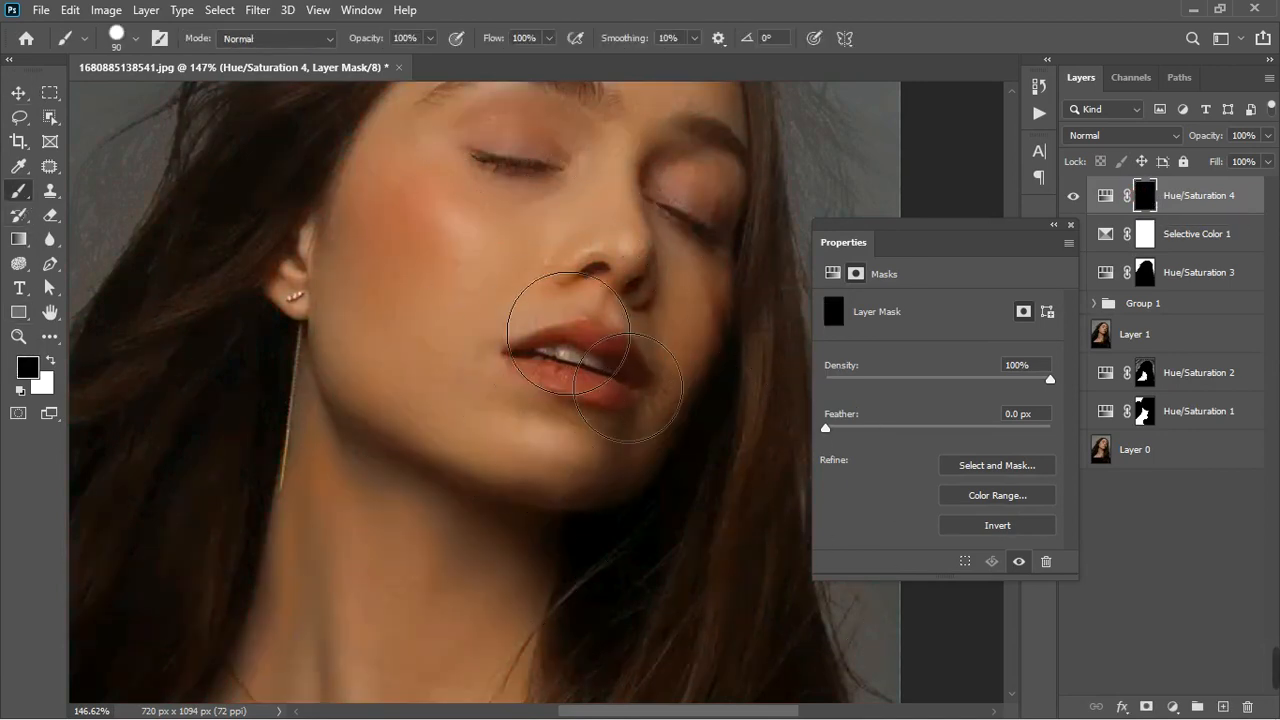
pyautogui.scroll(4, 579, 336)
pyautogui.press('[')
pyautogui.press('[')
pyautogui.press('[')
pyautogui.press('[')
pyautogui.press('[')
pyautogui.press('[')
pyautogui.press('[')
pyautogui.press('[')
pyautogui.press('[')
pyautogui.press('[')
pyautogui.press('[')
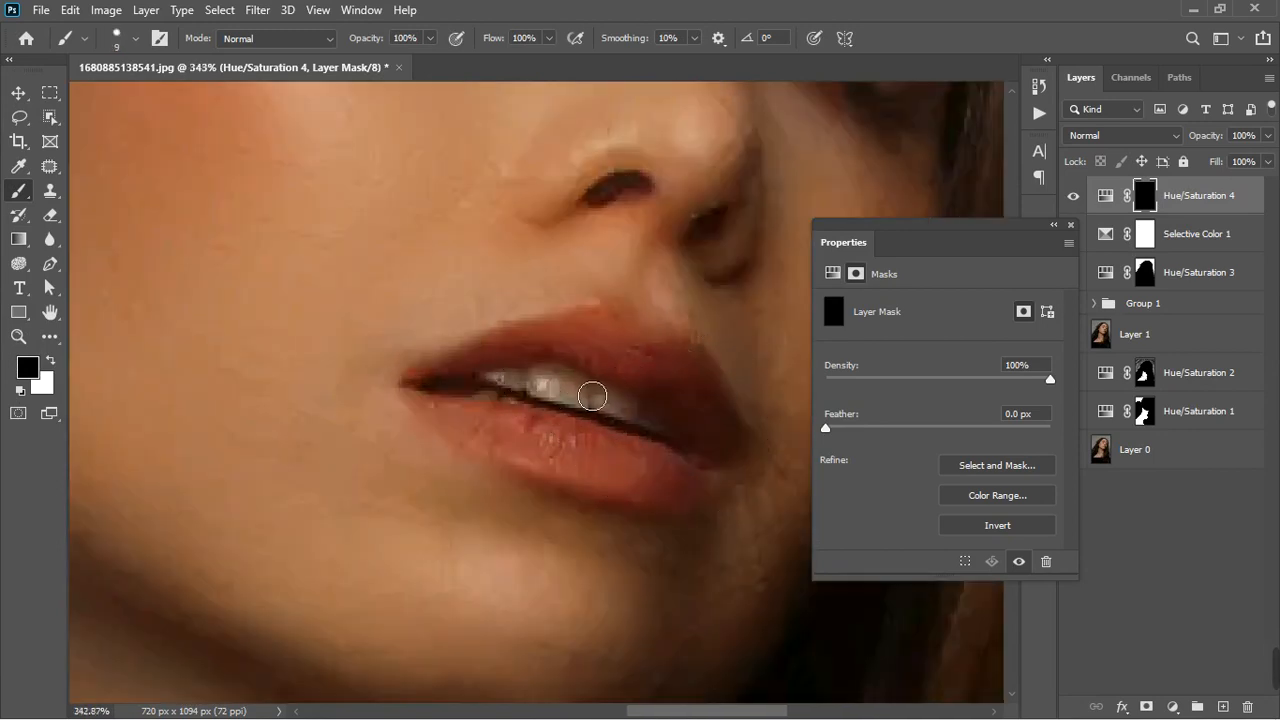
pyautogui.press('x')
pyautogui.moveTo(573, 395)
pyautogui.mouseDown()
pyautogui.moveTo(588, 409)
pyautogui.moveTo(520, 400)
pyautogui.moveTo(666, 440)
pyautogui.moveTo(613, 427)
pyautogui.moveTo(567, 390)
pyautogui.moveTo(643, 428)
pyautogui.mouseUp()
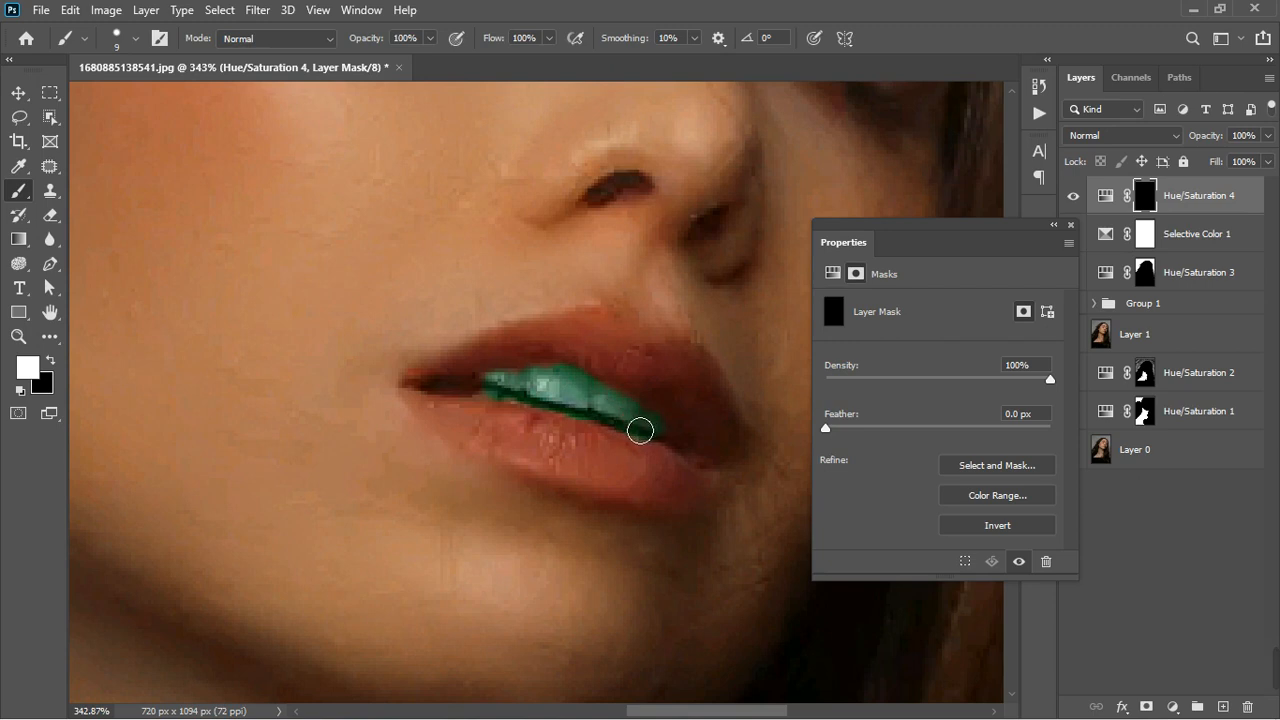
# Reset the Hue/Saturation 4 adjustment's Hue to 0 and set its Saturation to -55 to remove the teeth's color cast.
pyautogui.scroll(-6, 640, 428)
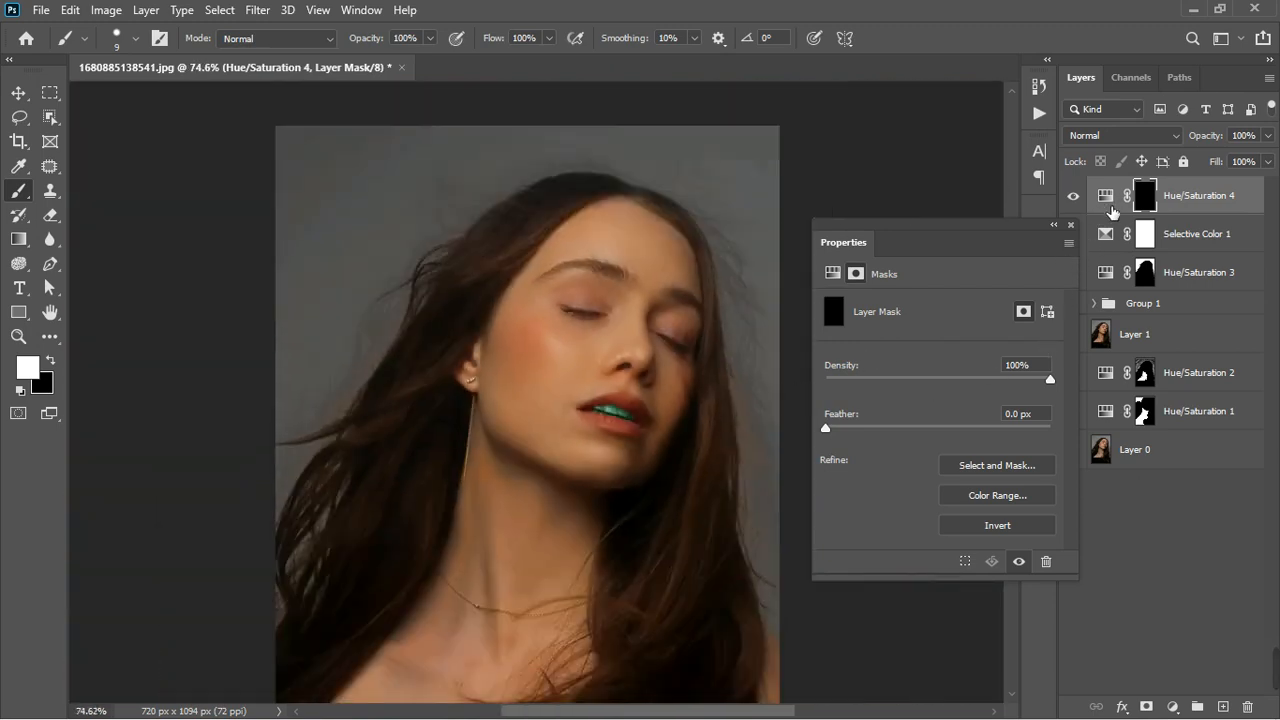
pyautogui.click(1071, 226)
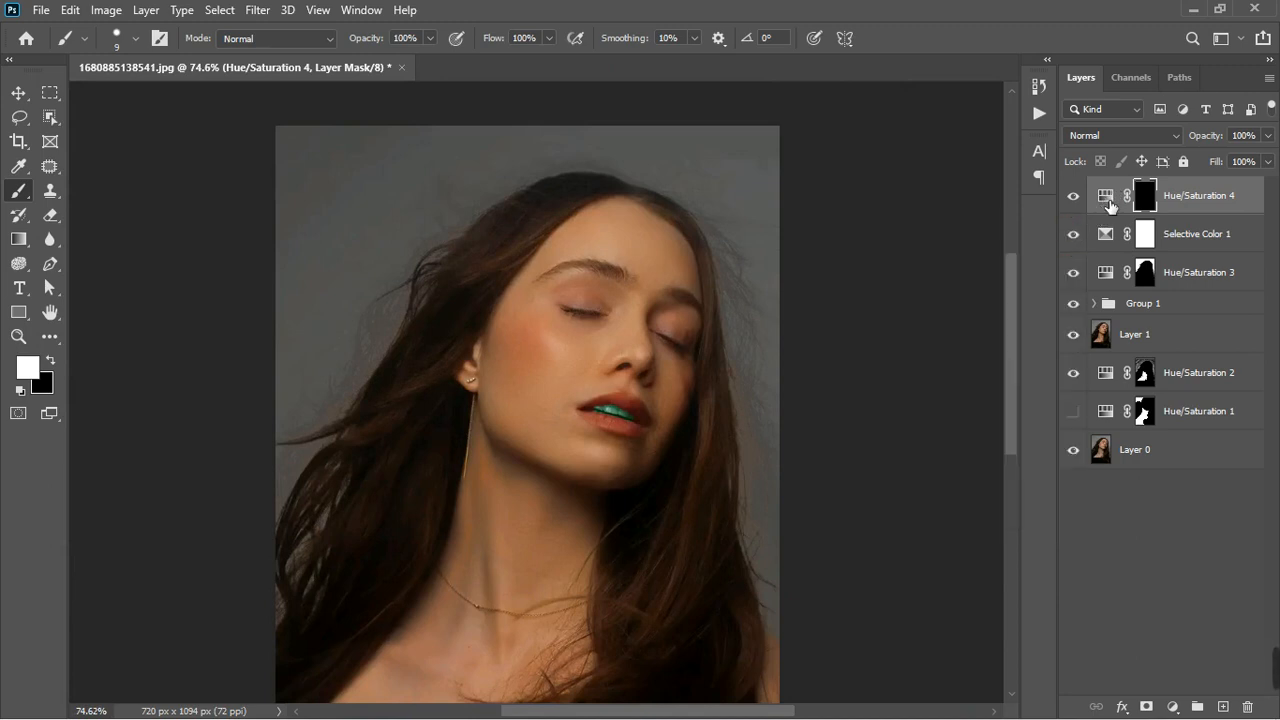
pyautogui.doubleClick(1108, 203)
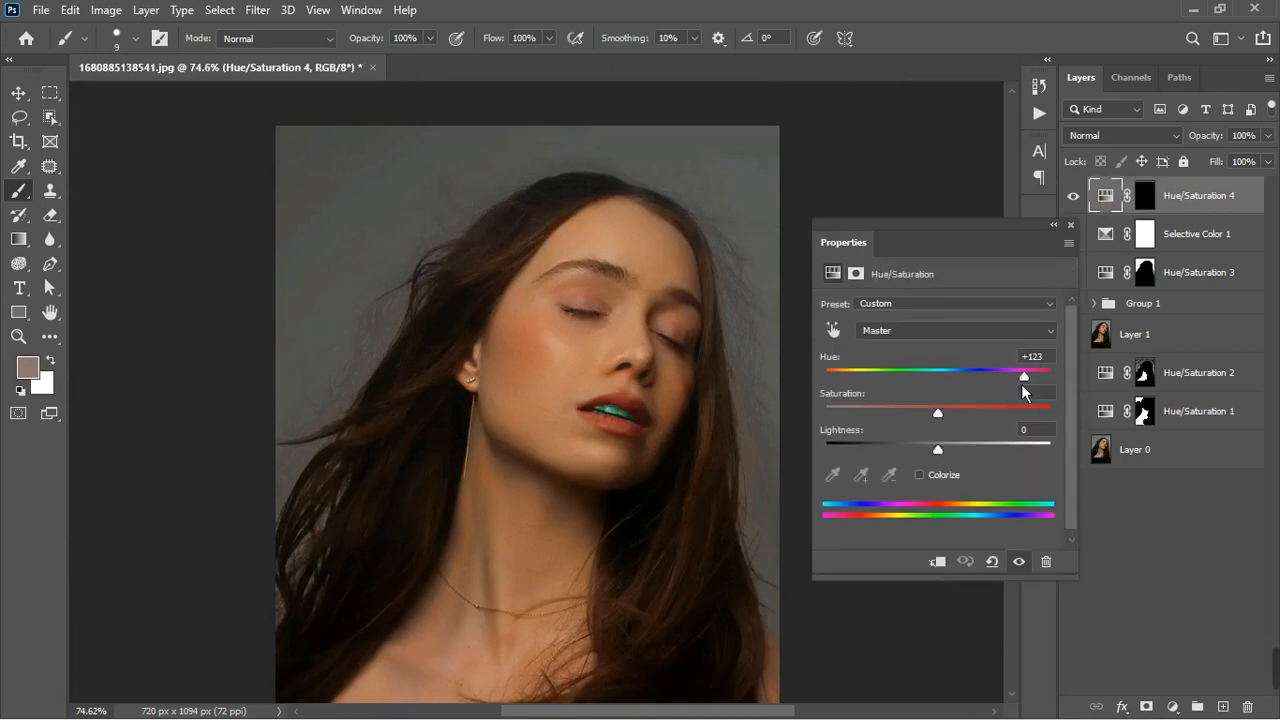
pyautogui.moveTo(1025, 376); pyautogui.dragTo(945, 376)
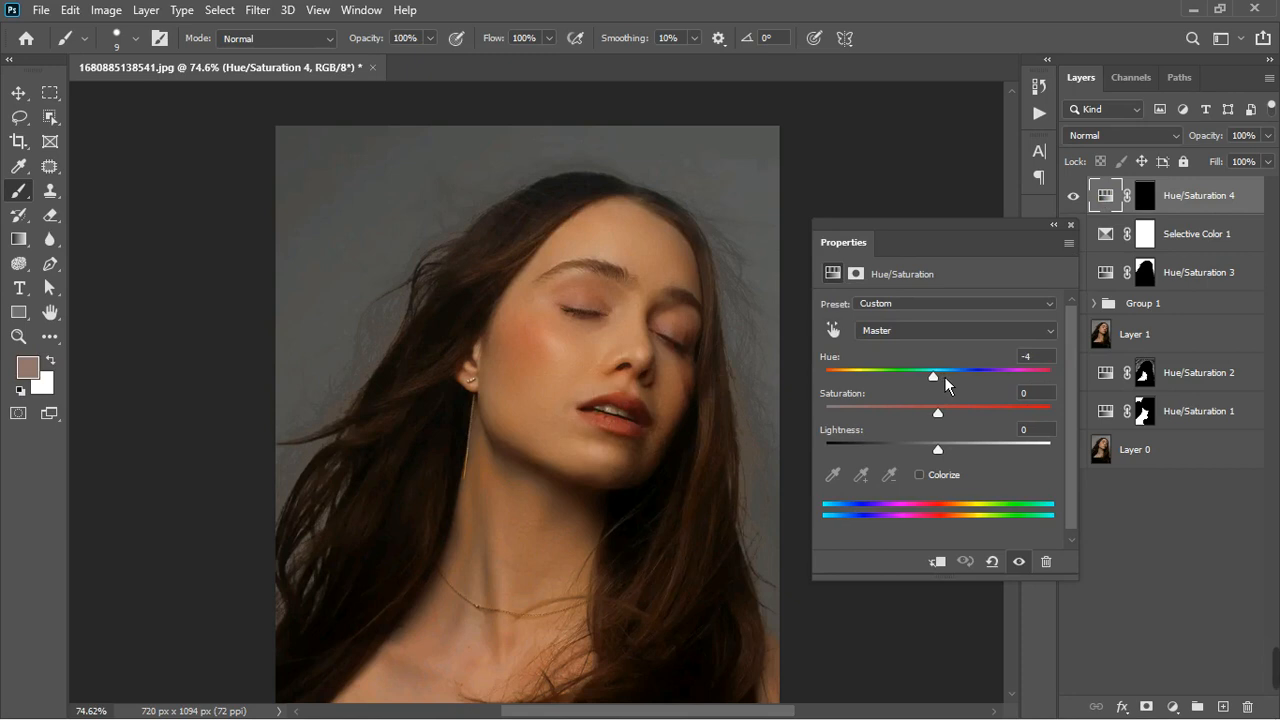
pyautogui.moveTo(1048, 358); pyautogui.dragTo(1006, 357)
pyautogui.moveTo(947, 423); pyautogui.dragTo(887, 423)
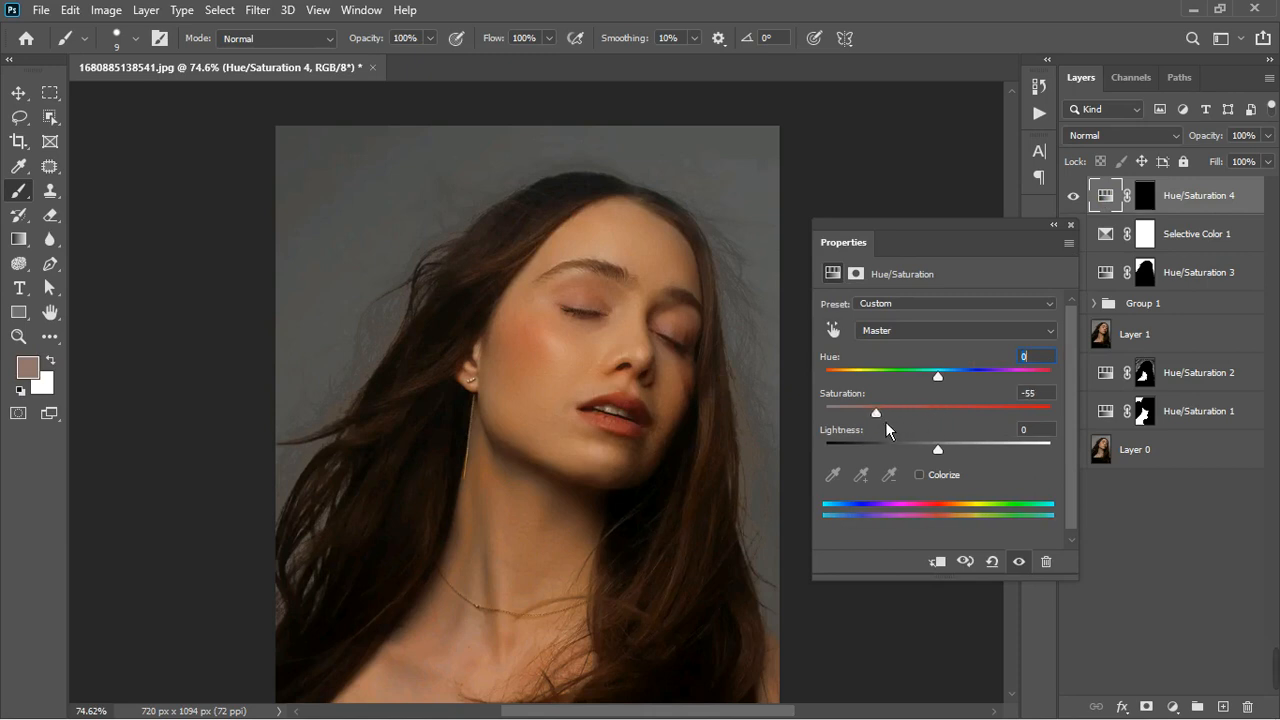
pyautogui.moveTo(883, 425)
pyautogui.mouseDown()
pyautogui.moveTo(833, 425)
pyautogui.moveTo(873, 419)
pyautogui.mouseUp()
# Compare the teeth with and without the Hue/Saturation 4 adjustment, leaving that layer hidden.
pyautogui.click(1019, 562)
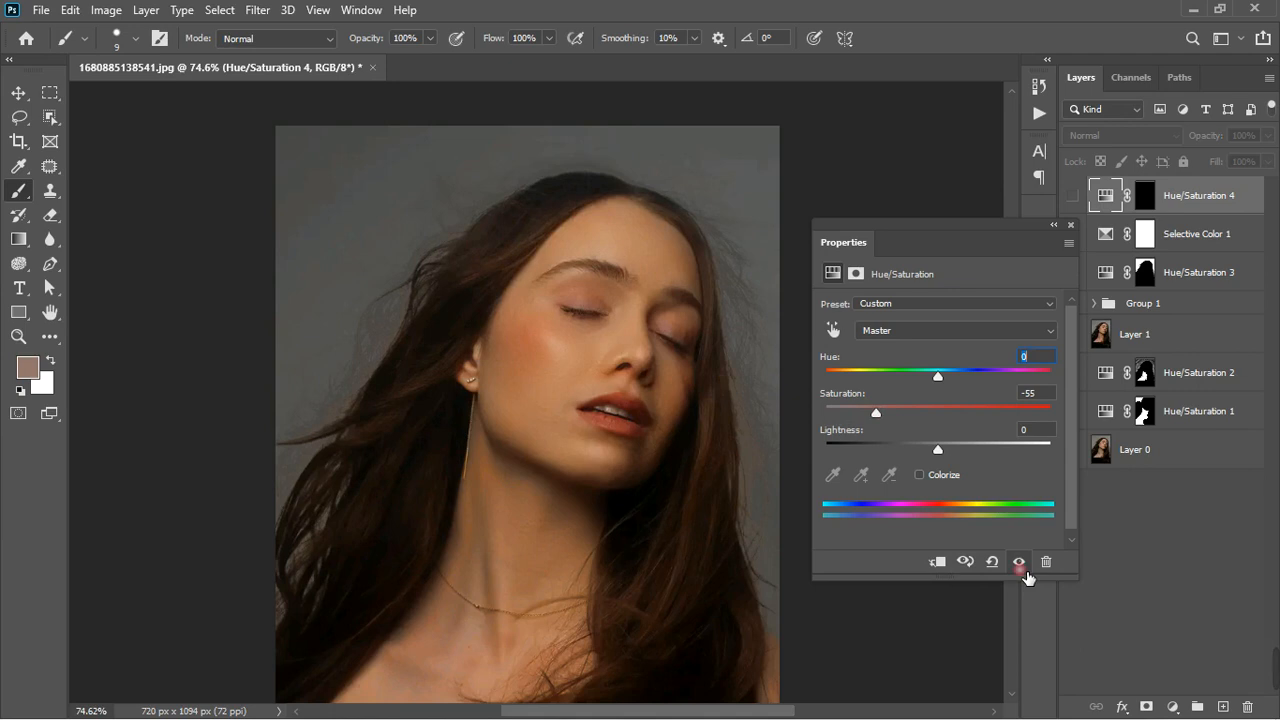
pyautogui.click(1021, 565)
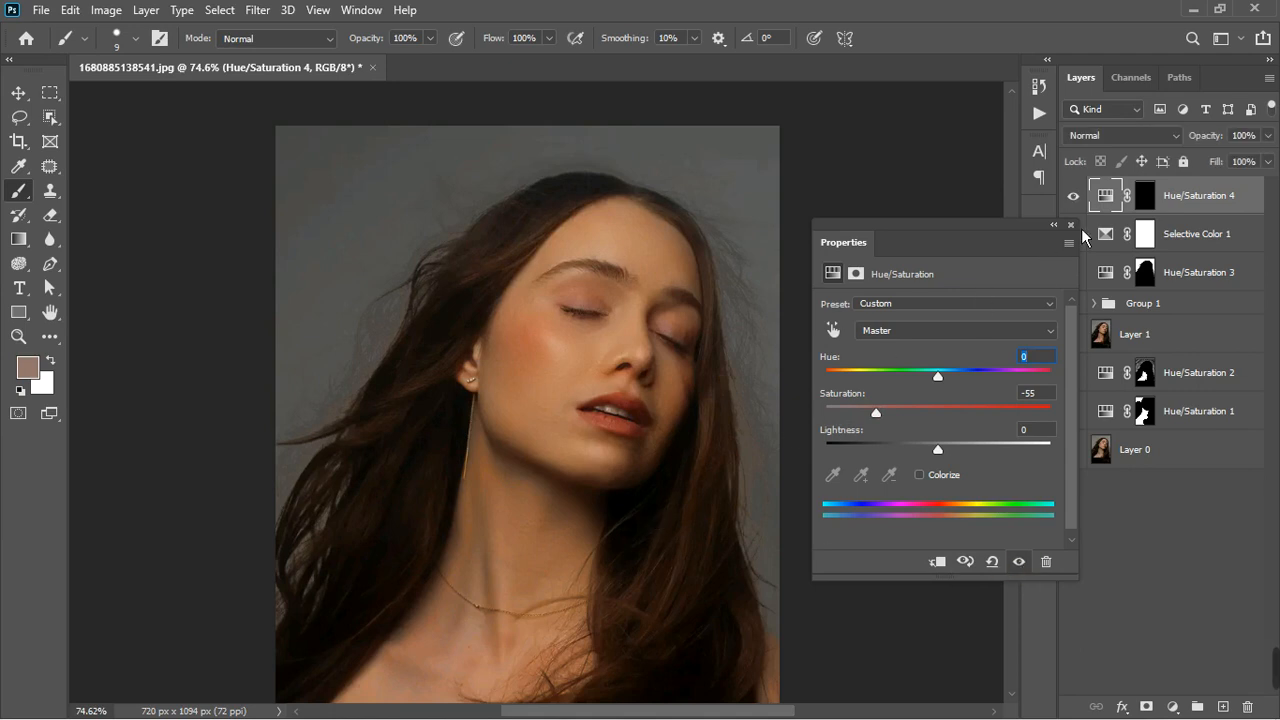
pyautogui.moveTo(950, 460)
pyautogui.mouseDown()
pyautogui.moveTo(960, 456)
pyautogui.moveTo(947, 460)
pyautogui.mouseUp()
pyautogui.click(1071, 224)
pyautogui.click(1076, 197)
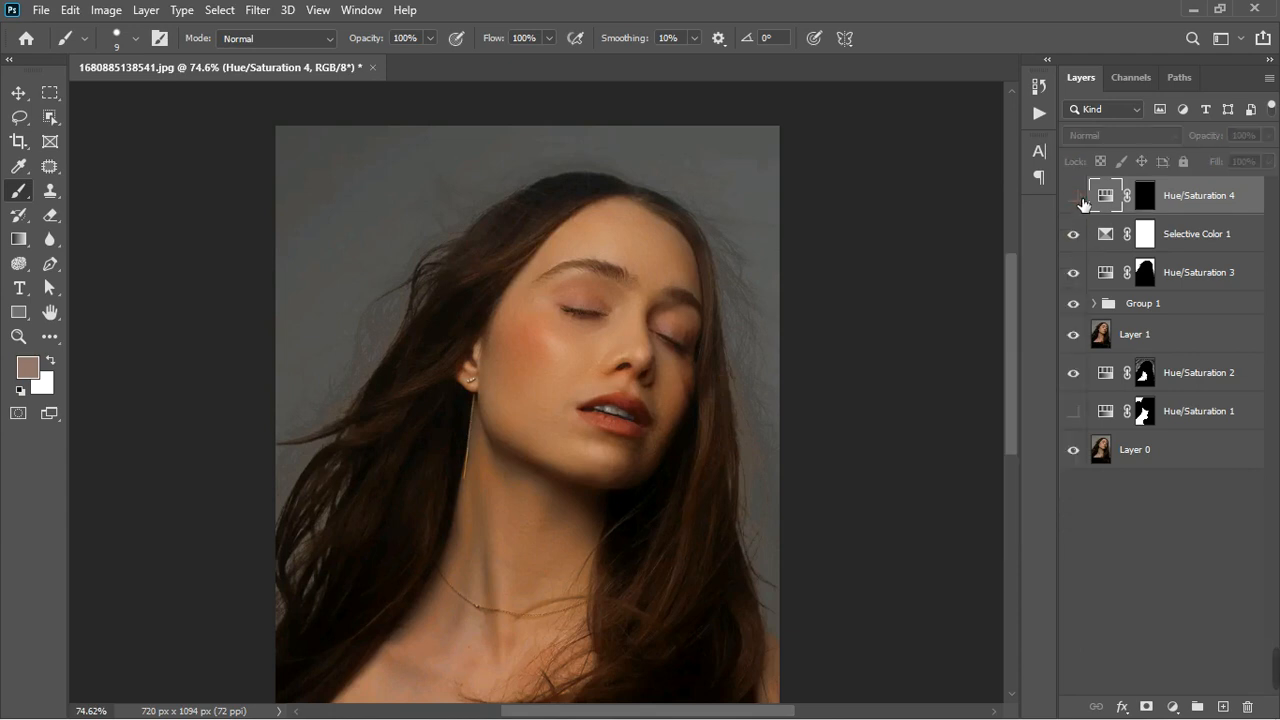
pyautogui.click(1074, 196)
# Add a Photo Filter adjustment layer above Hue/Saturation 4 using Cooling Filter (82).
pyautogui.click(1176, 708)
pyautogui.click(1178, 578)
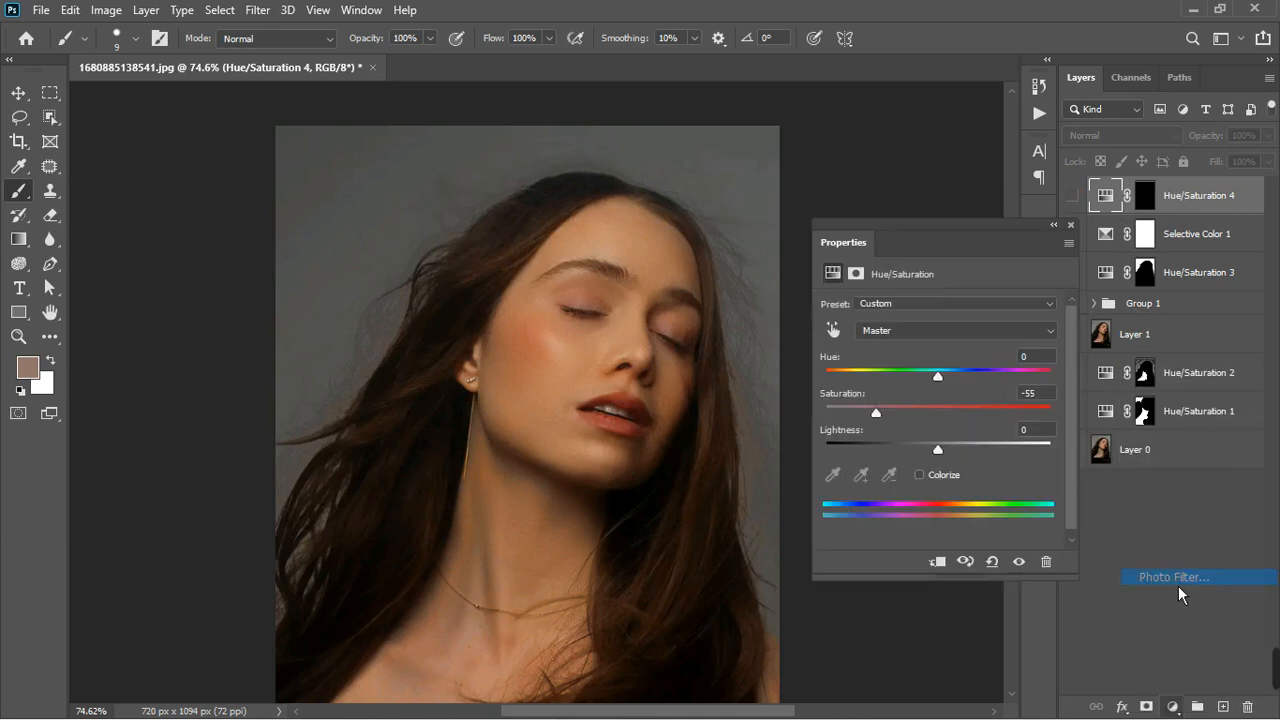
pyautogui.click(942, 305)
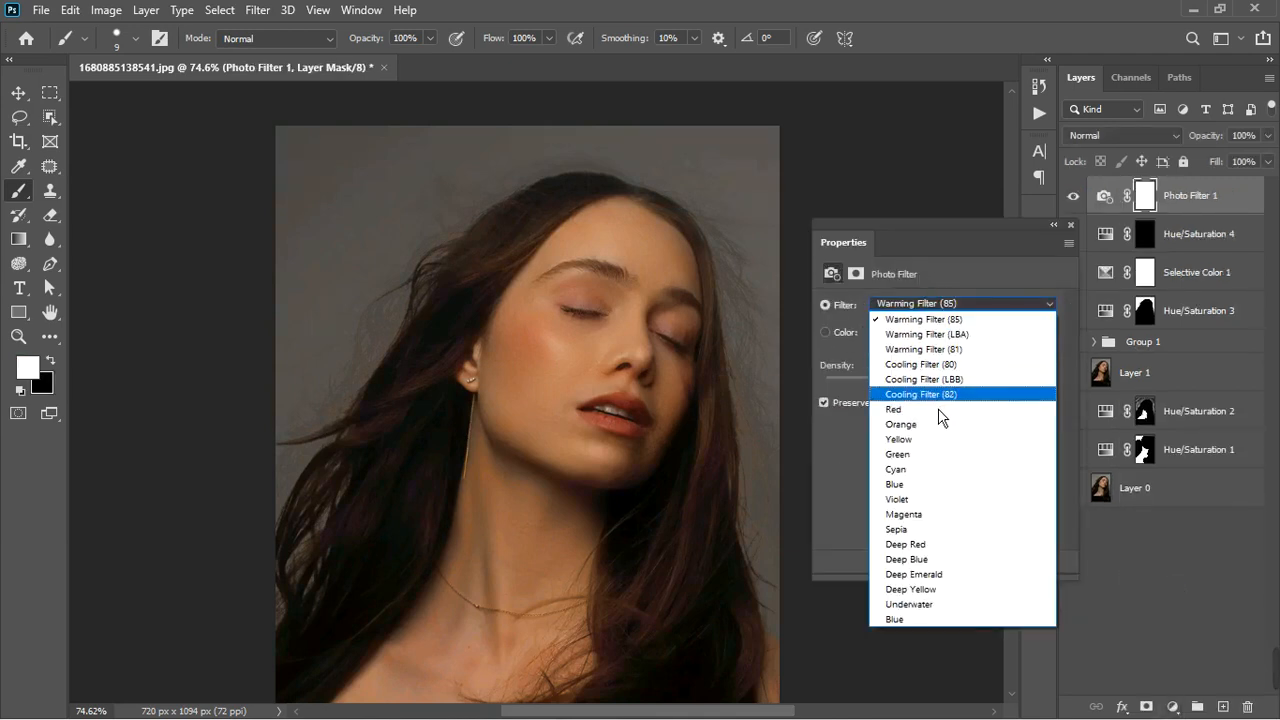
pyautogui.click(929, 400)
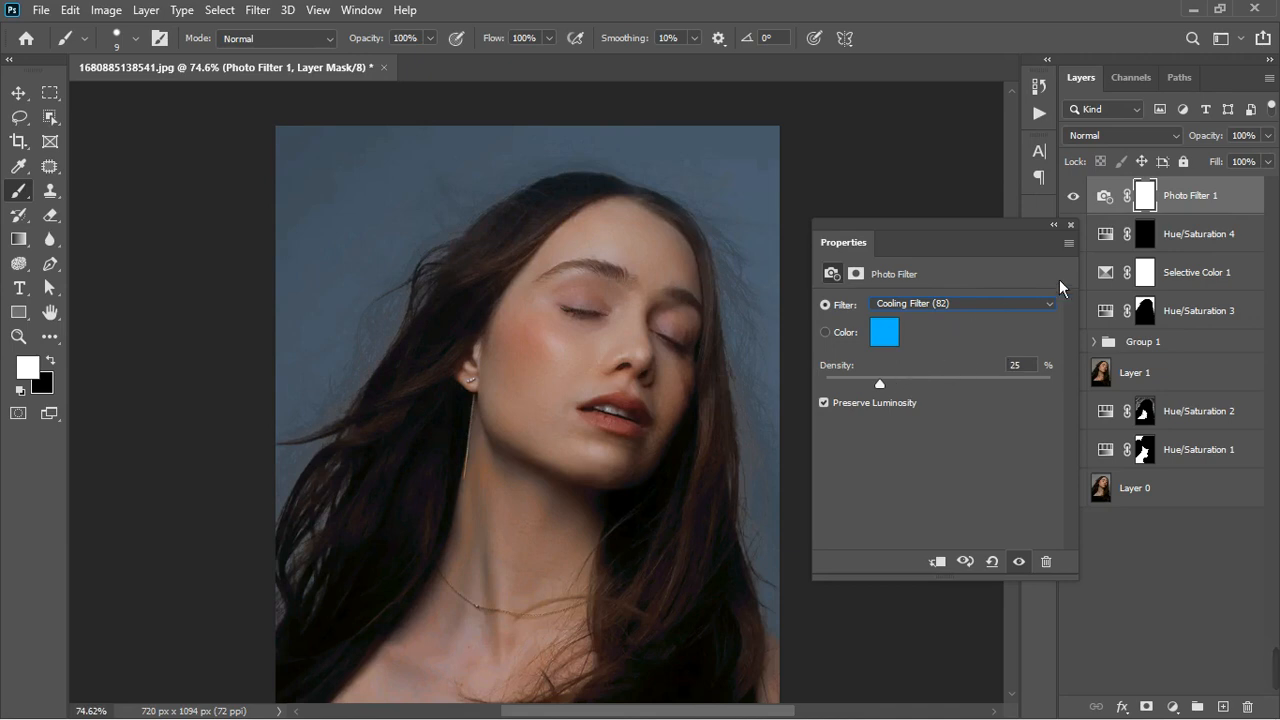
pyautogui.click(1070, 225)
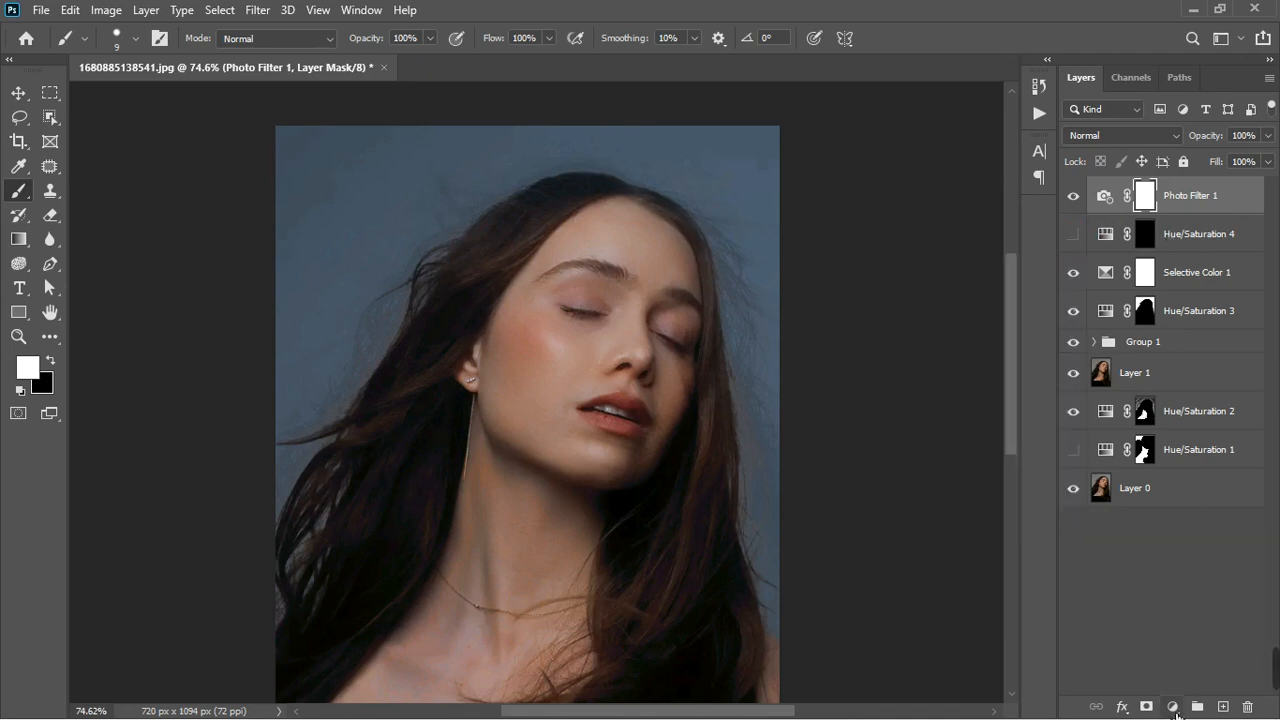
# Add a Black & White adjustment layer above Photo Filter 1.
pyautogui.click(1173, 707)
pyautogui.click(1178, 561)
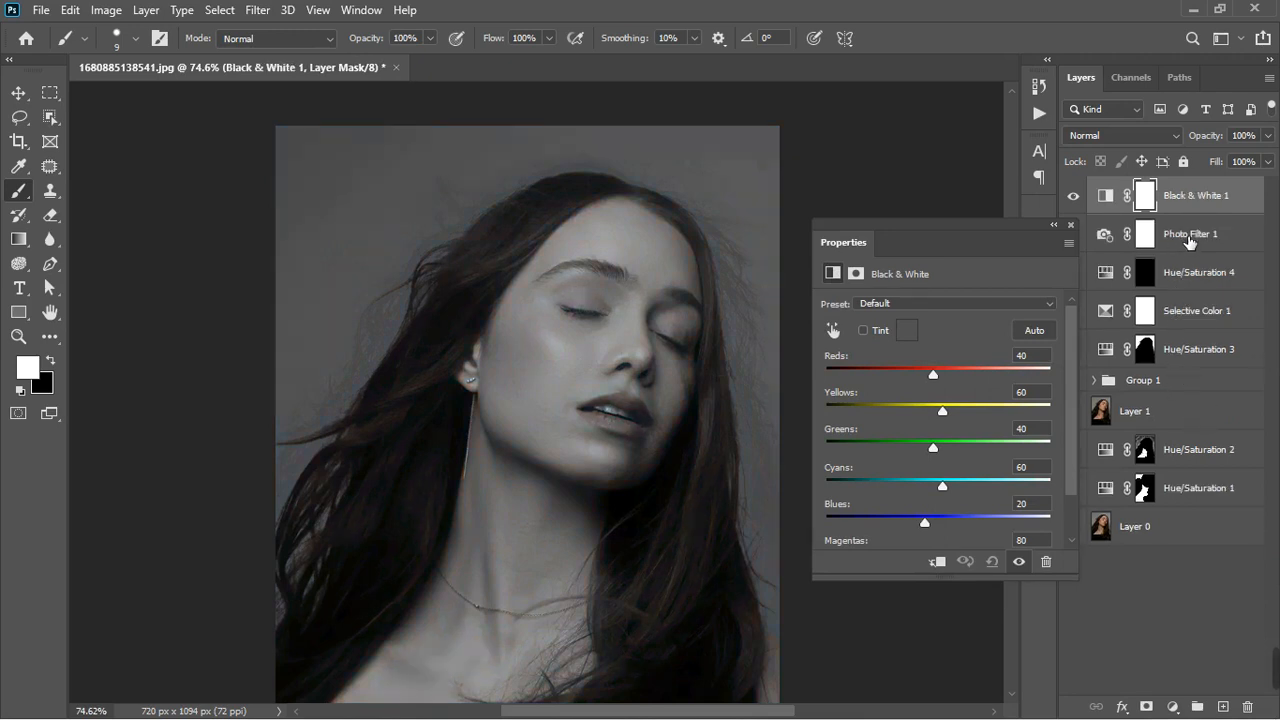
# Group the Black & White 1 and Photo Filter 1 layers and give the group a layer mask inverted to black.
pyautogui.keyDown('shift'); pyautogui.click(1188, 238); pyautogui.keyUp('shift')
pyautogui.click(1204, 705)
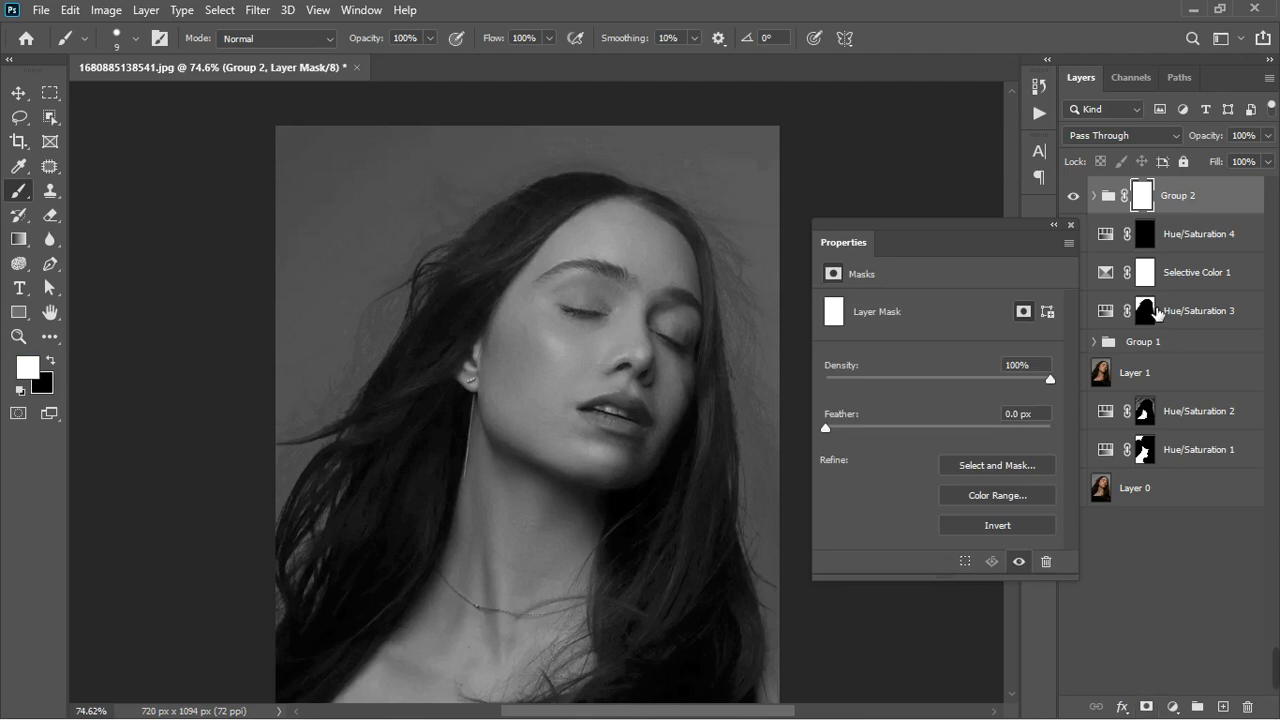
pyautogui.hotkey('ctrl', 'i')
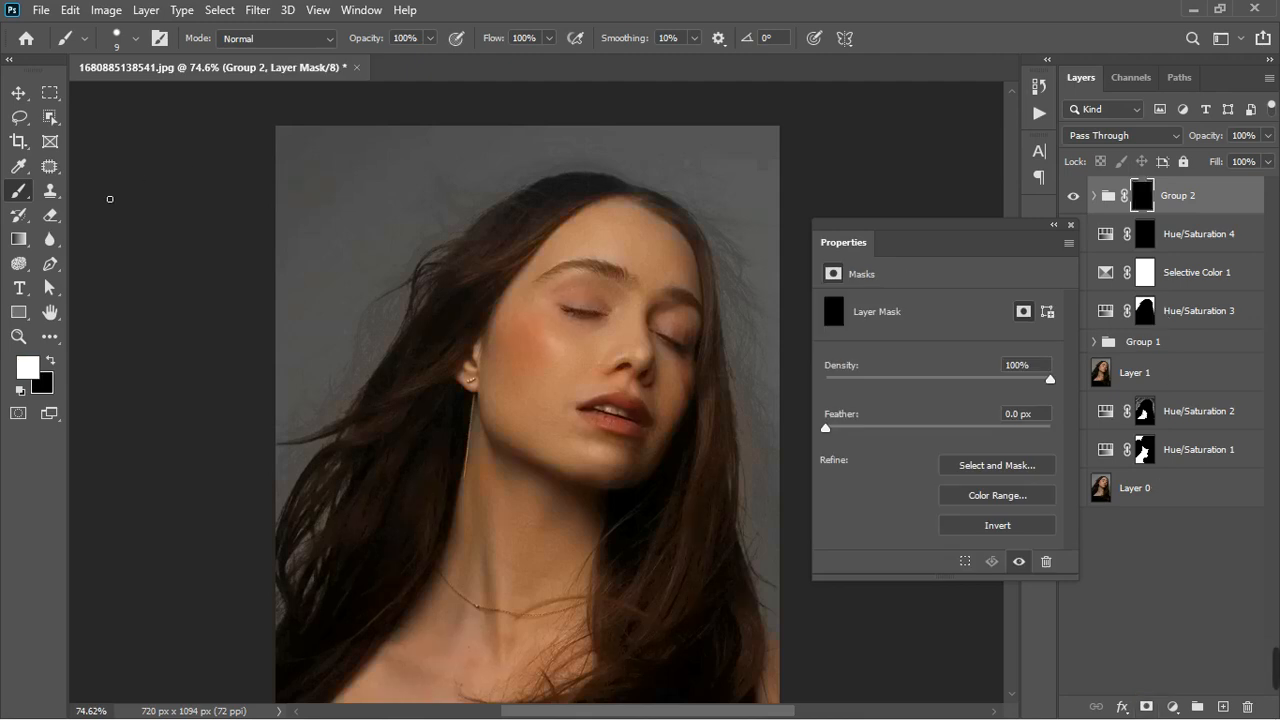
# Paint white over the teeth on Group 2's mask and clean the spill off the upper lip with black.
pyautogui.scroll(4, 610, 433)
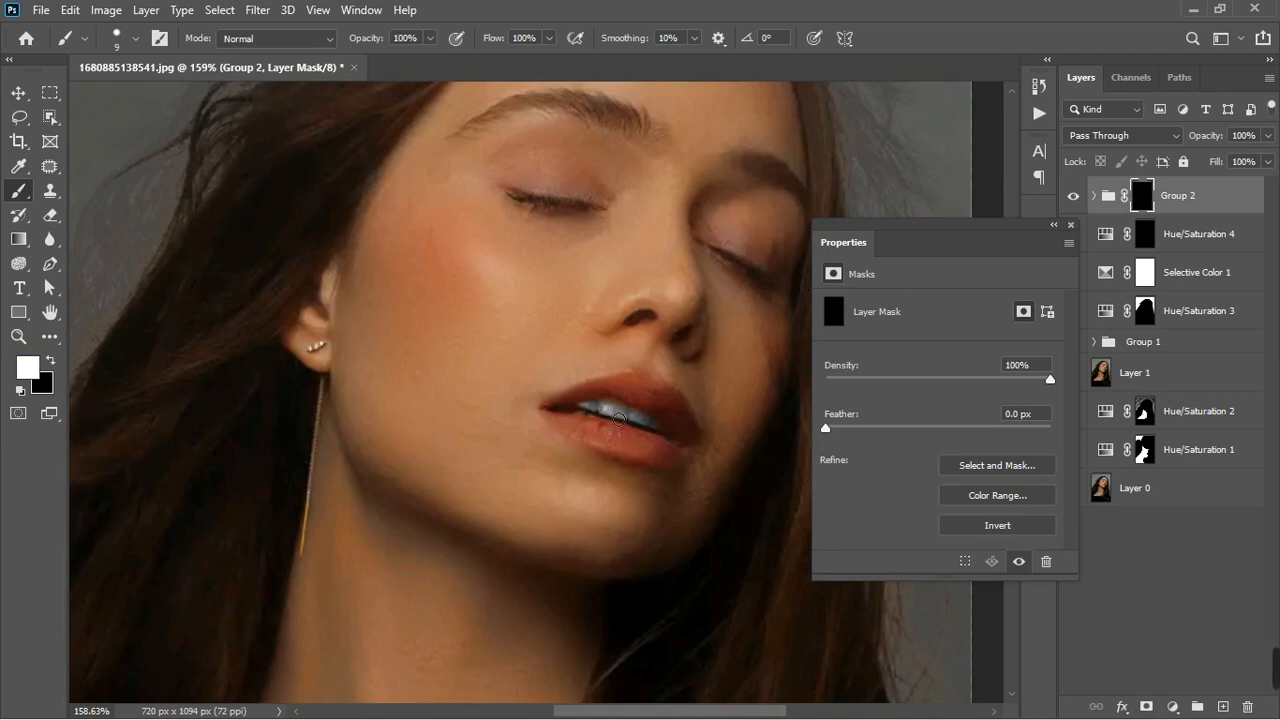
pyautogui.moveTo(582, 411); pyautogui.dragTo(638, 424)
pyautogui.press('x')
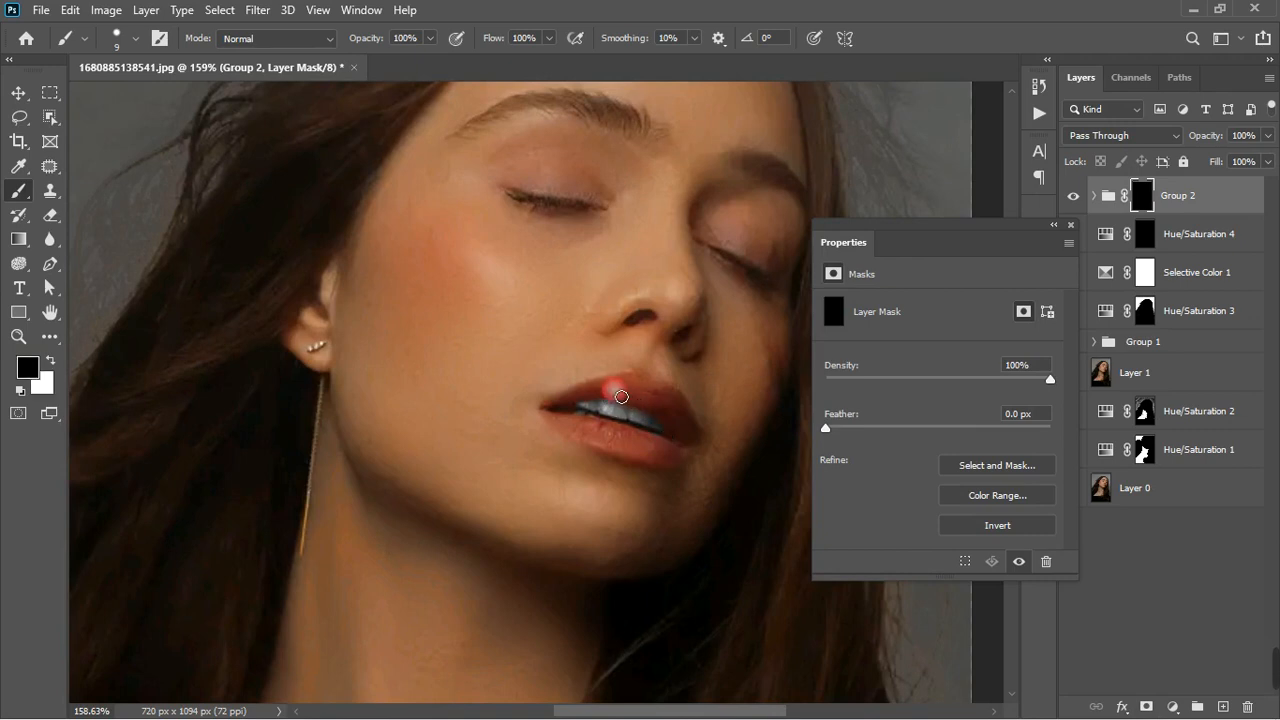
pyautogui.scroll(5, 625, 403)
pyautogui.press('x')
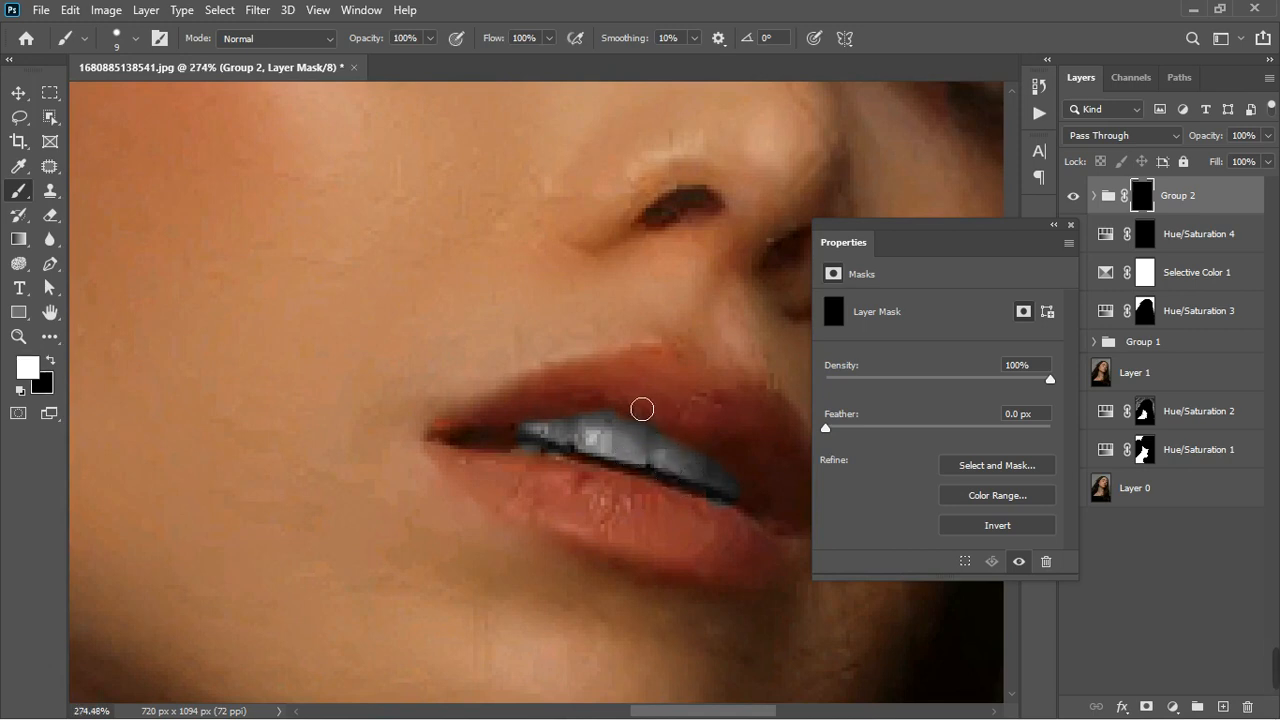
# Close the mask properties and lower Group 2's opacity to 45%.
pyautogui.scroll(-10, 640, 409)
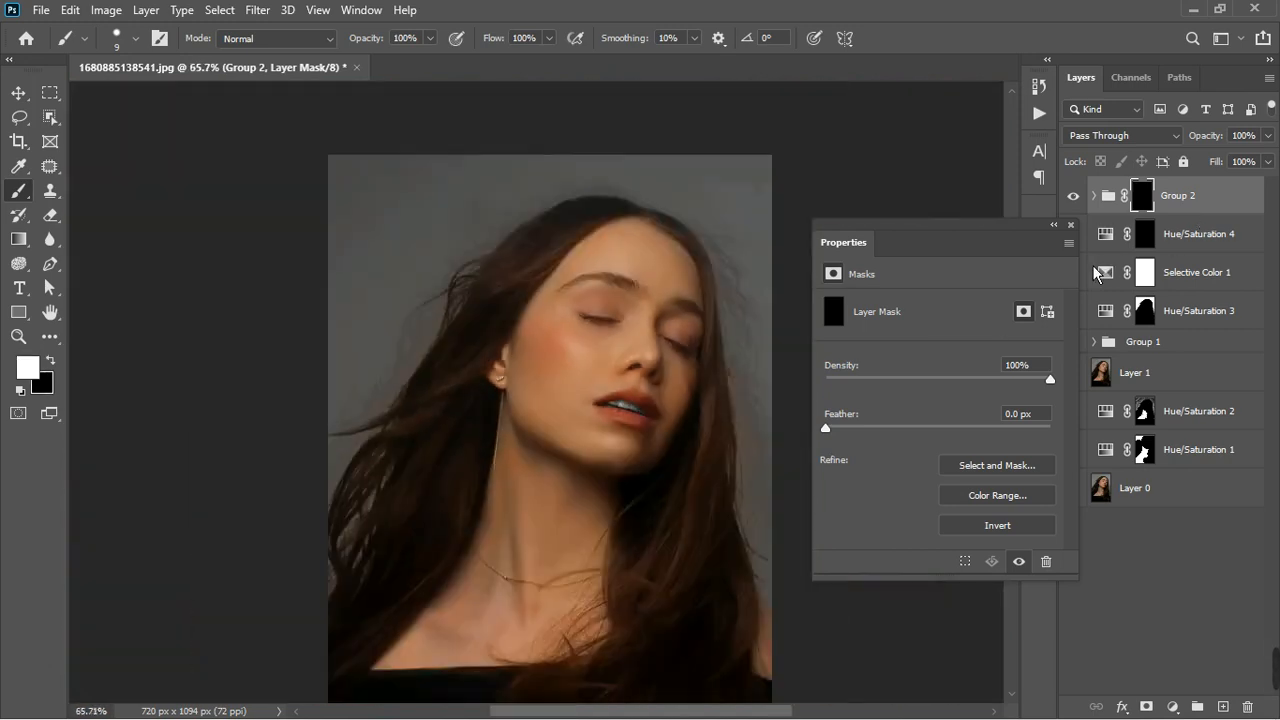
pyautogui.click(1071, 226)
pyautogui.click(1268, 135)
pyautogui.moveTo(1262, 172); pyautogui.dragTo(1250, 171)
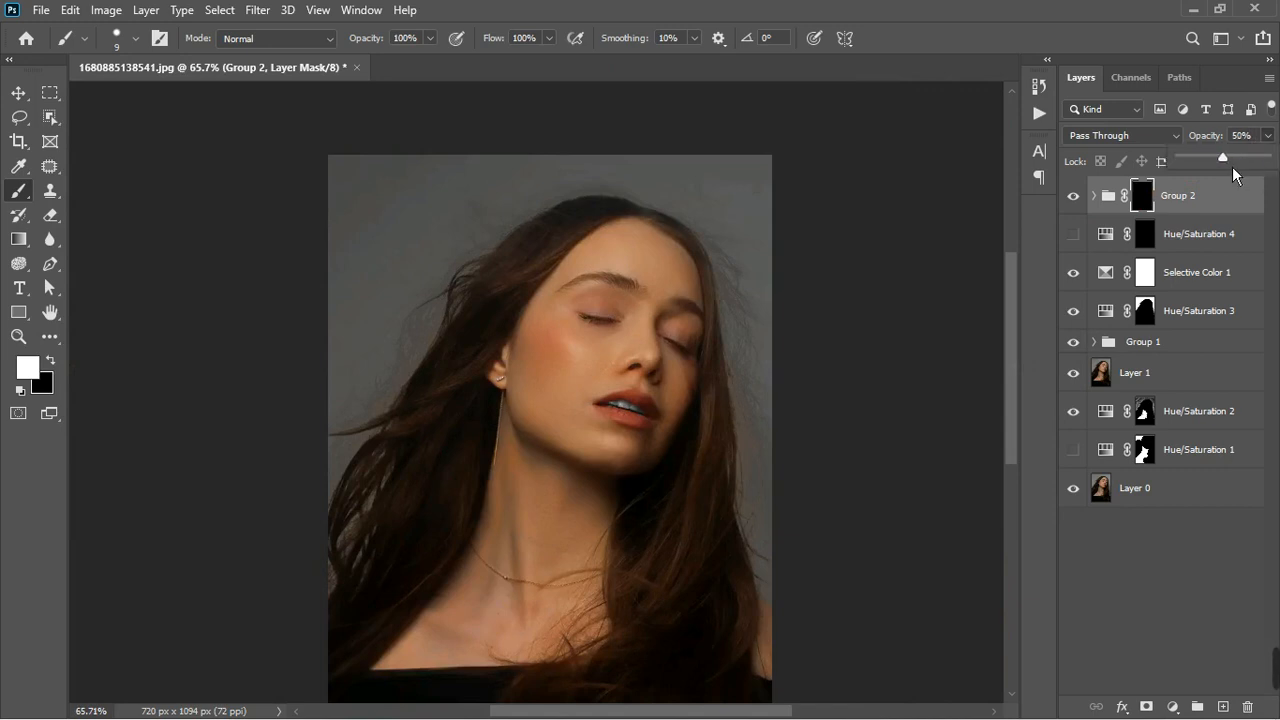
# Compare the teeth correction of Group 2 with that of Hue/Saturation 4, leaving both visible.
pyautogui.click(1073, 196)
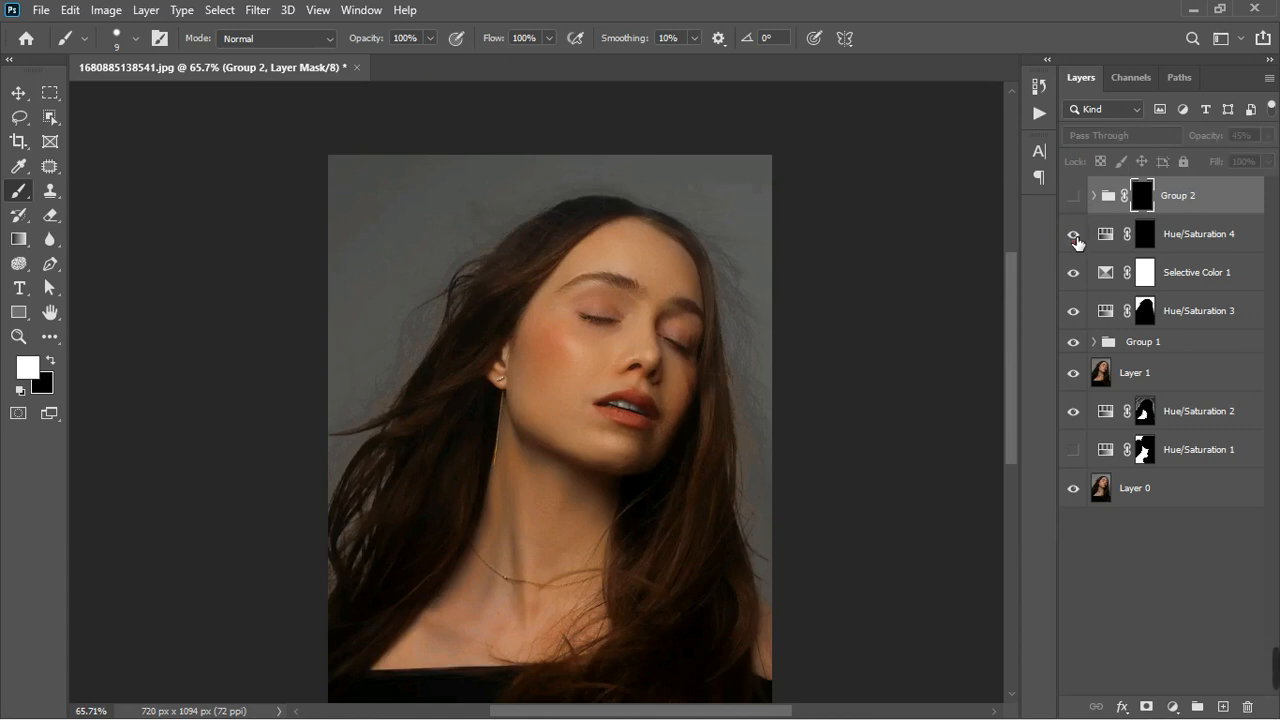
pyautogui.click(1073, 234)
pyautogui.click(1074, 196)
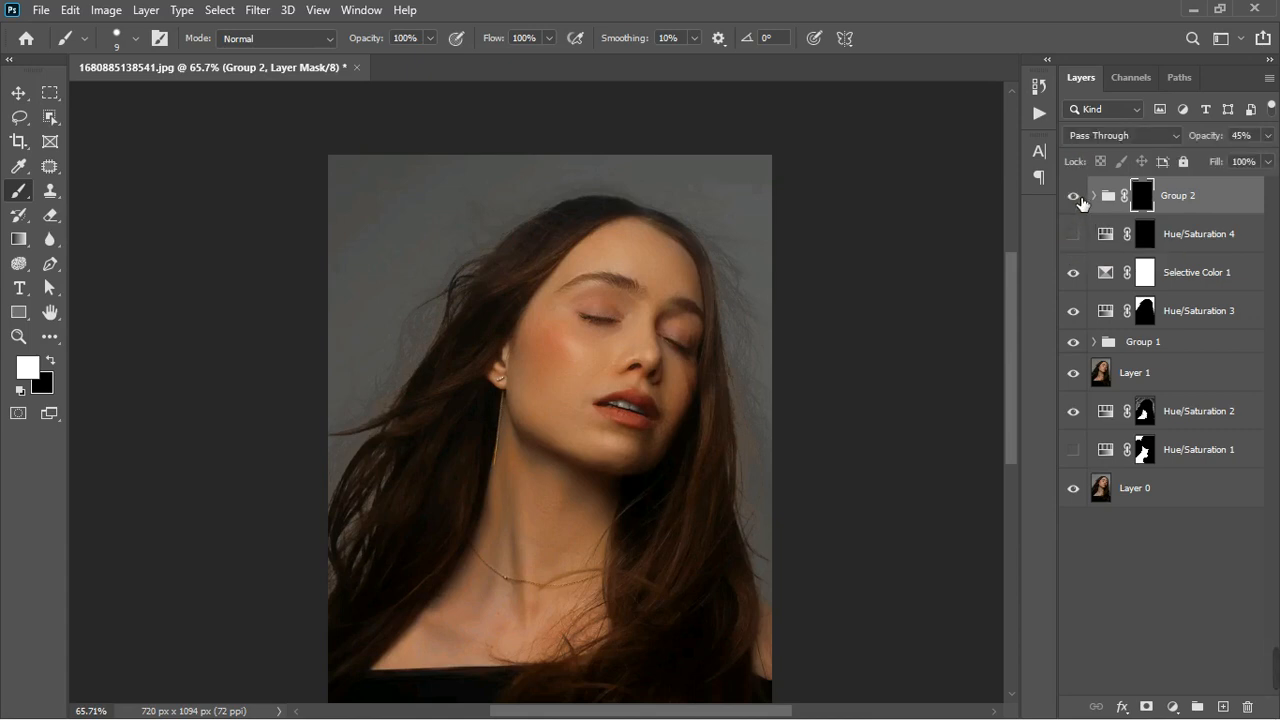
pyautogui.click(1074, 197)
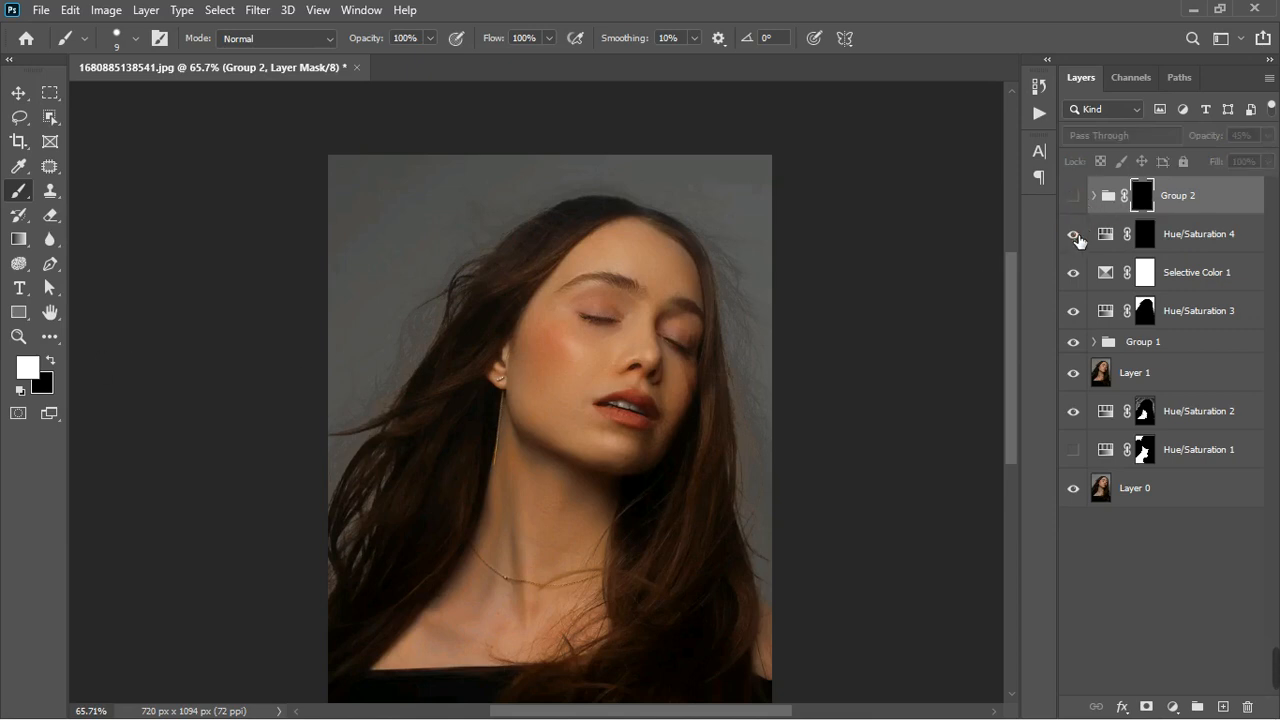
pyautogui.scroll(-3, 605, 415)
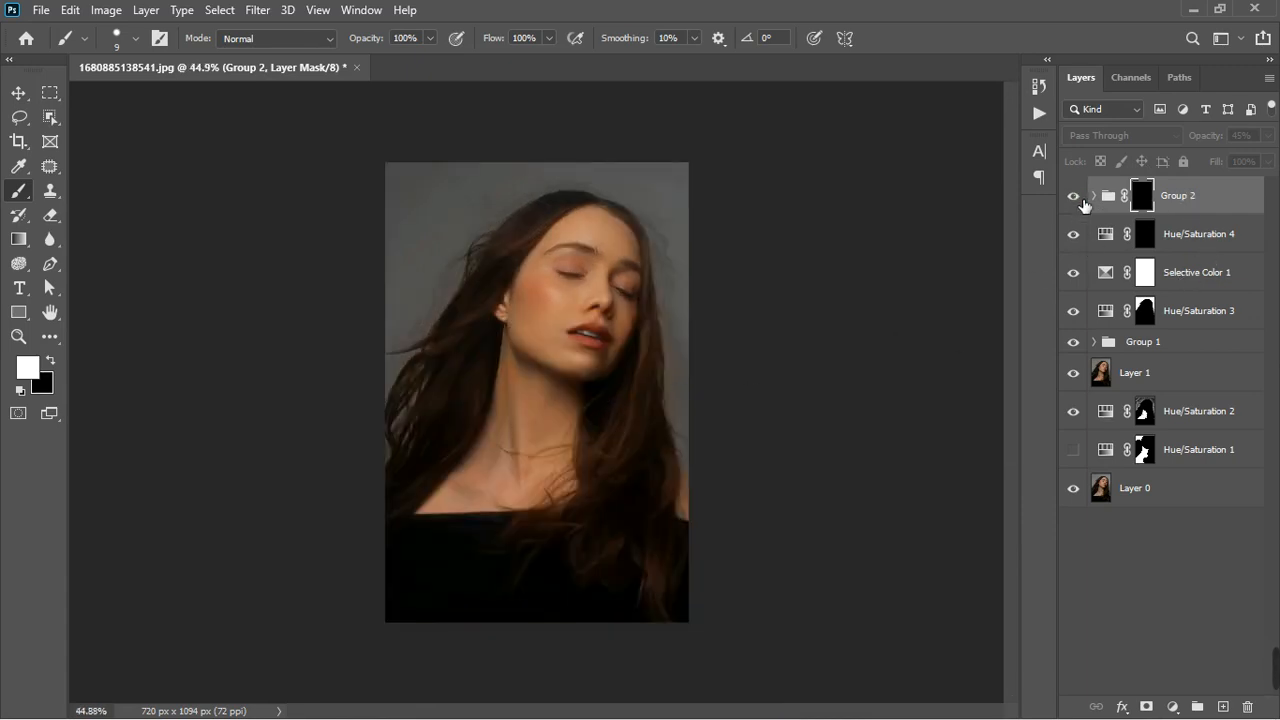
# Stamp all visible layers into a new merged layer above Group 2.
pyautogui.click(1197, 200)
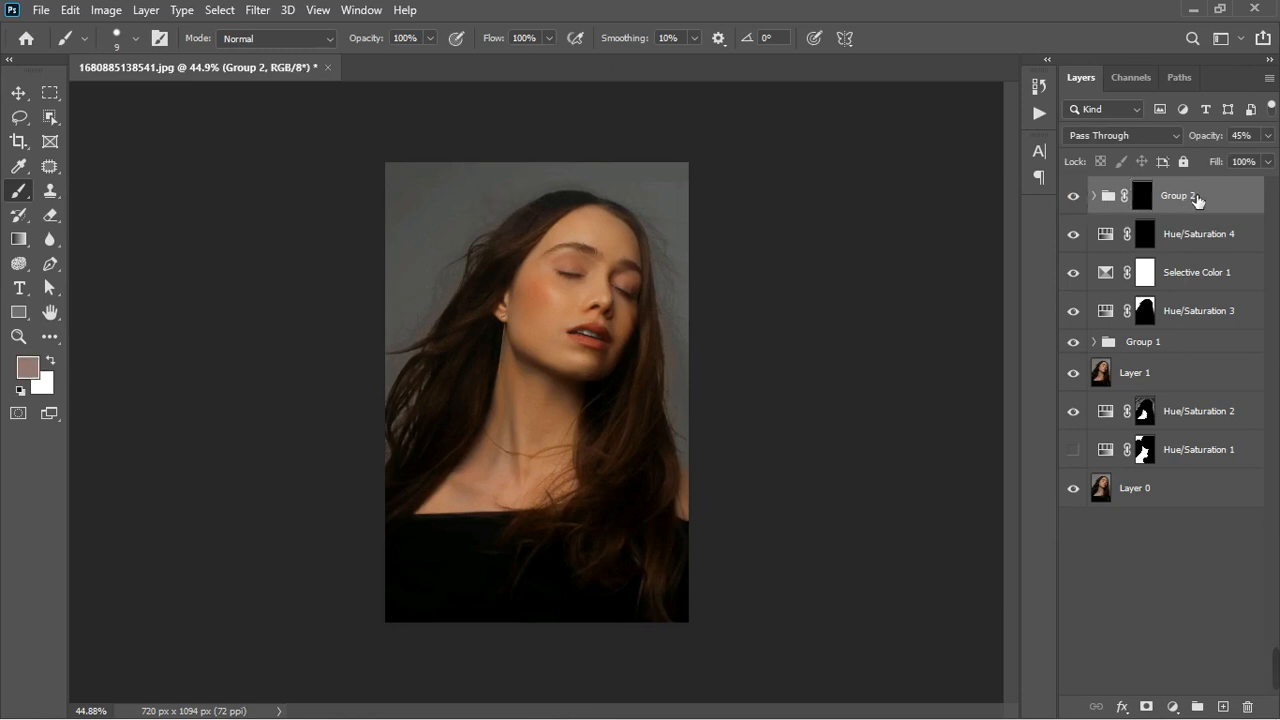
pyautogui.hotkey('ctrl', 'alt', 'shift', 'e')
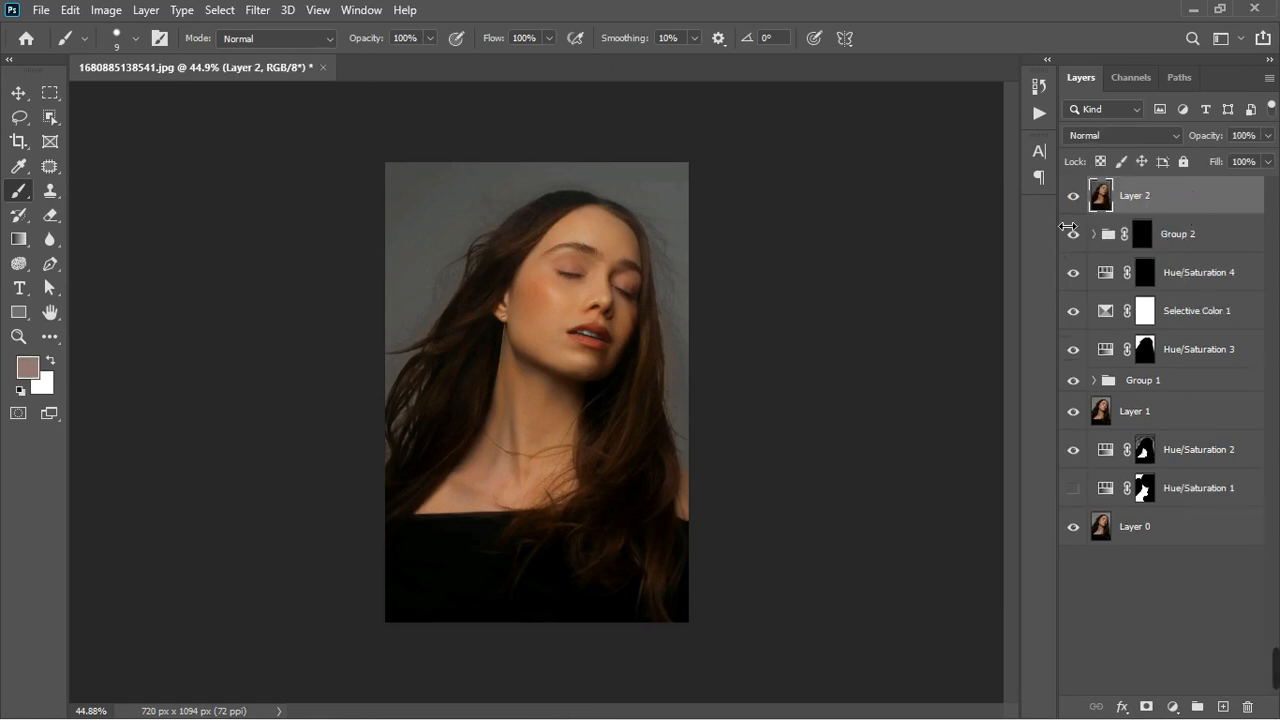
# Open the Camera Raw Filter on the merged layer.
pyautogui.click(264, 17)
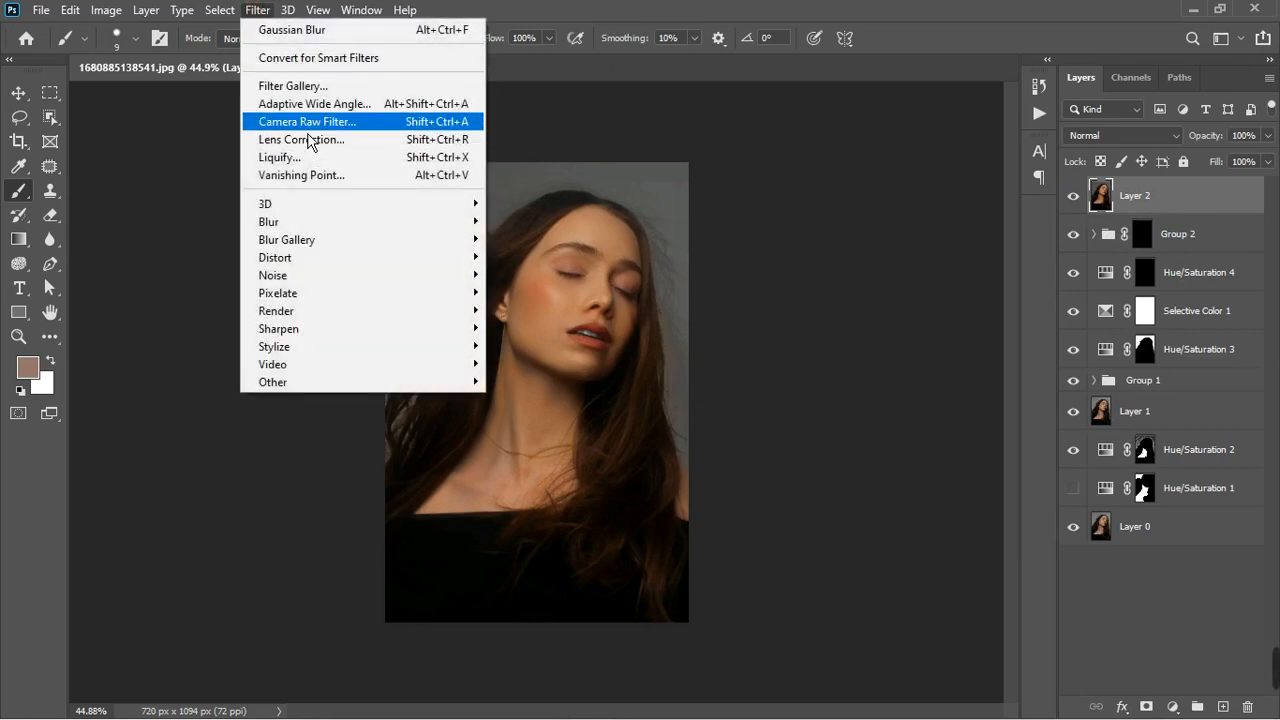